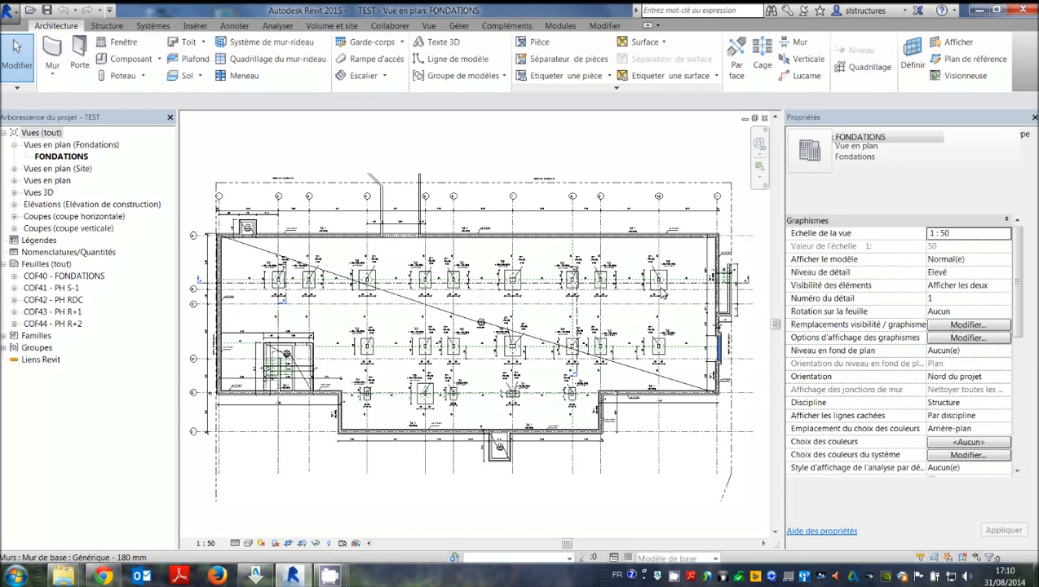
Expand the site and floor plan view groups in the project browser and open the visibility/graphics overrides of the FONDATIONS view
left_click(14, 168)
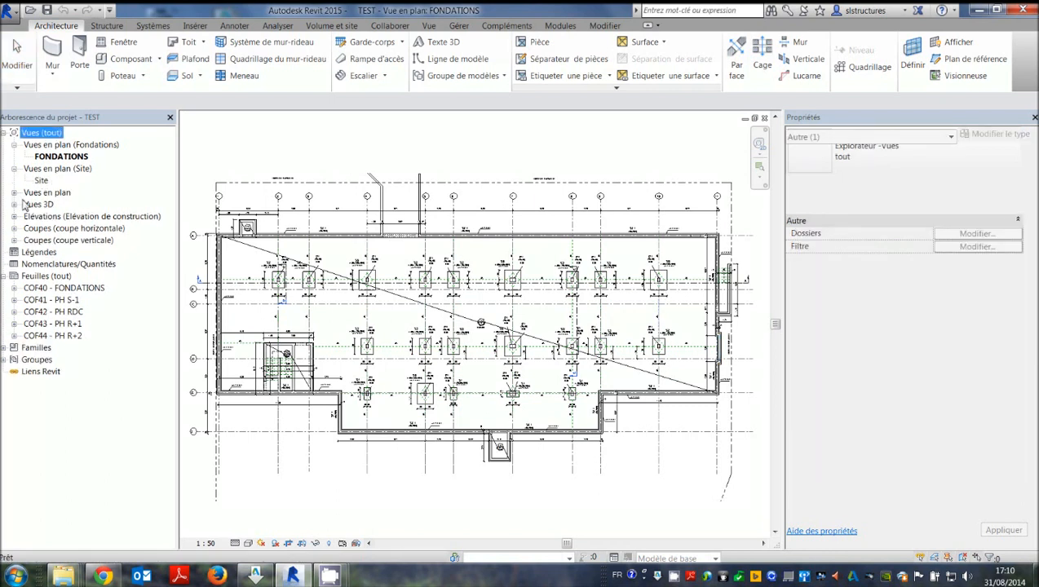
left_click(14, 193)
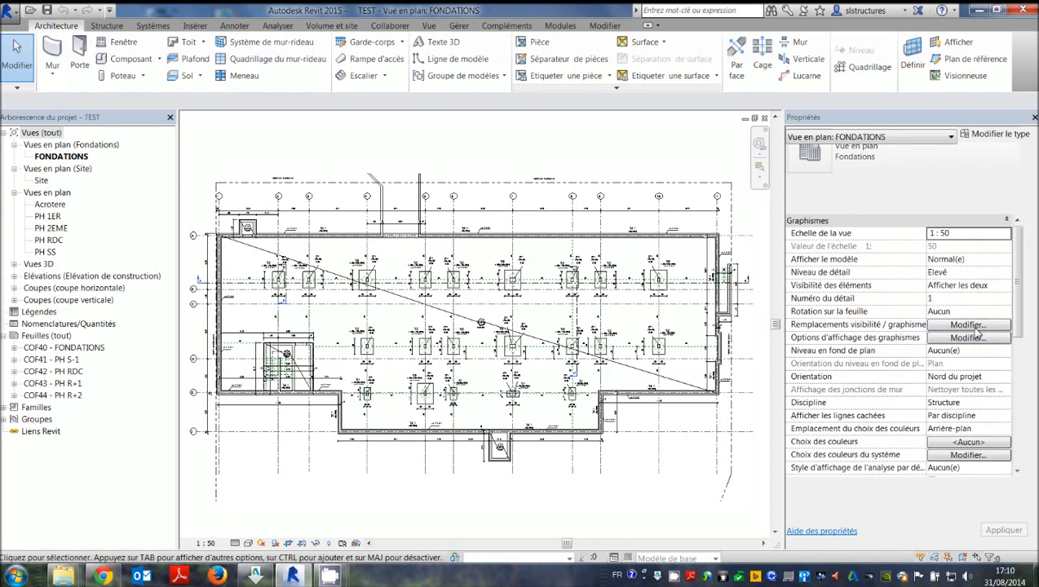
left_click(943, 325)
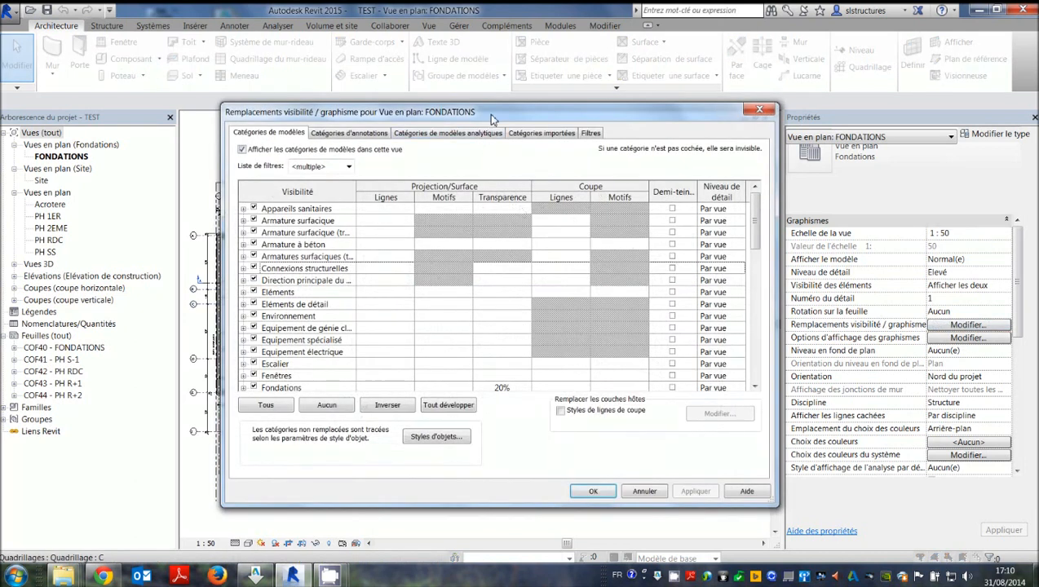
left_click_drag(488, 113, 469, 110)
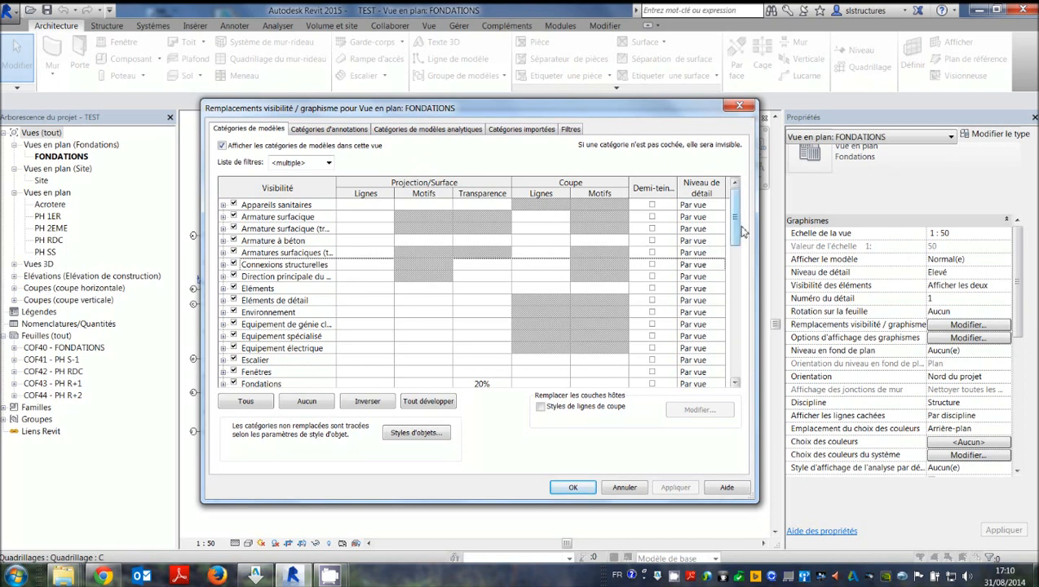
Examine the model categories of the FONDATIONS view and the disciplines offered in their filter list
left_click_drag(736, 235, 735, 328)
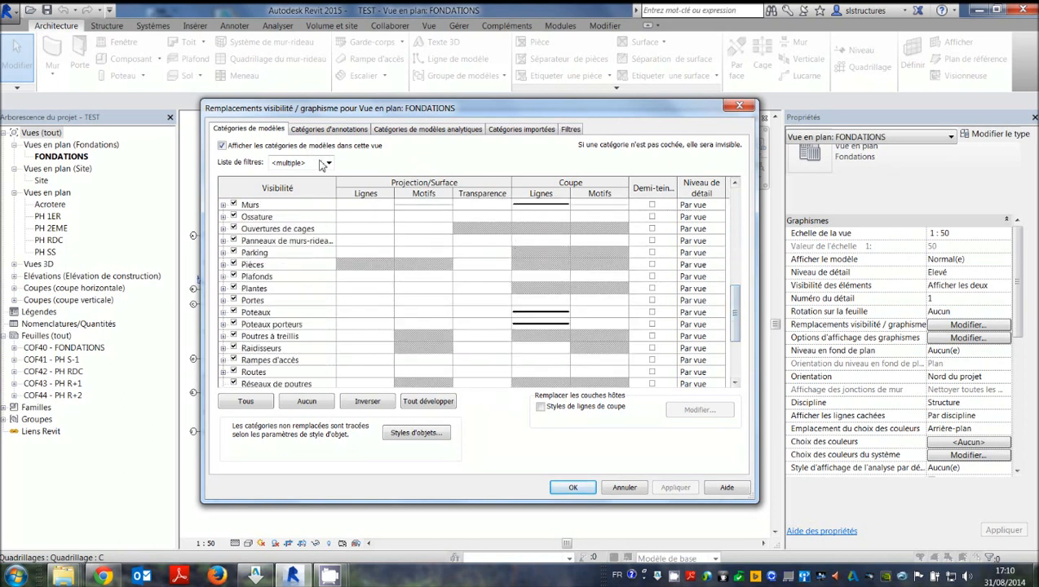
left_click(327, 163)
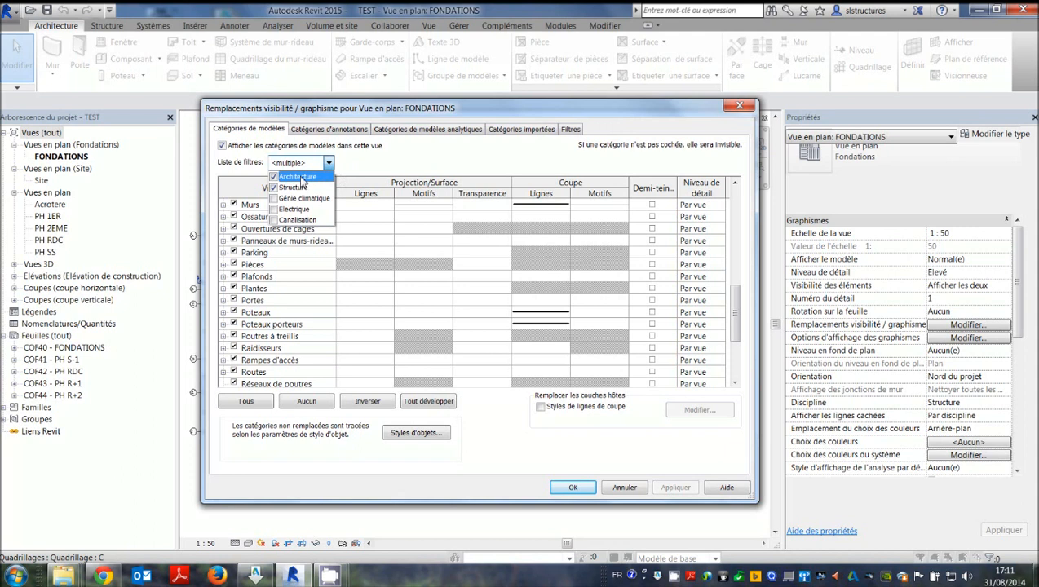
left_click(406, 169)
left_click_drag(739, 324, 738, 225)
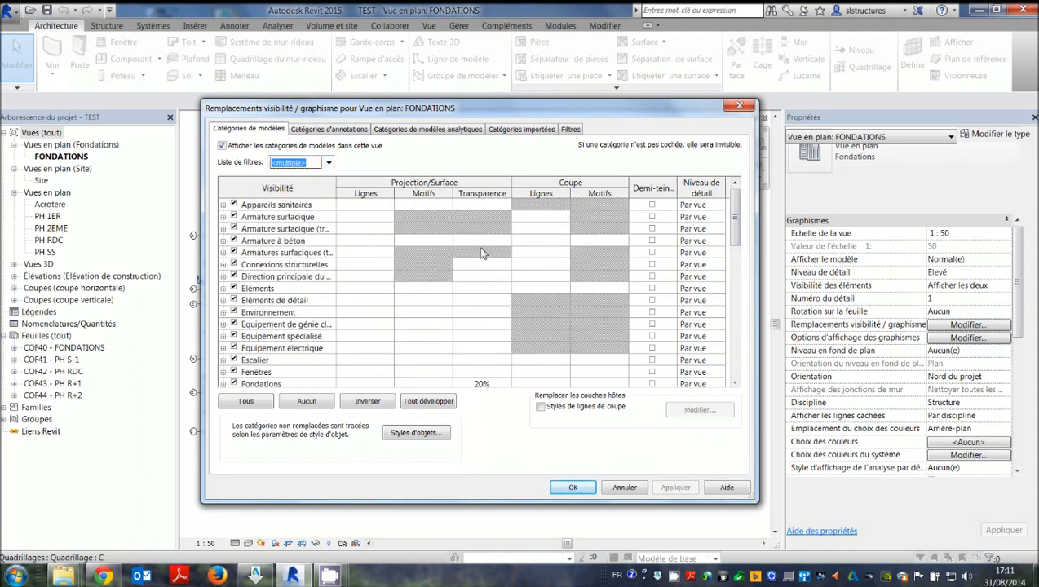
Examine the annotation, analytical model and imported categories in the visibility overrides of the FONDATIONS view
left_click(315, 132)
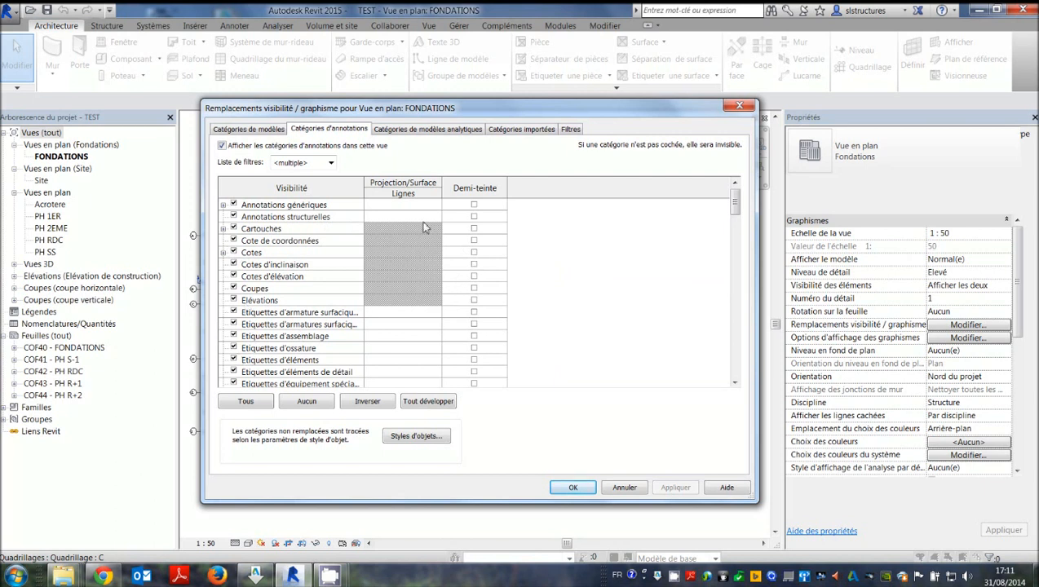
left_click(435, 131)
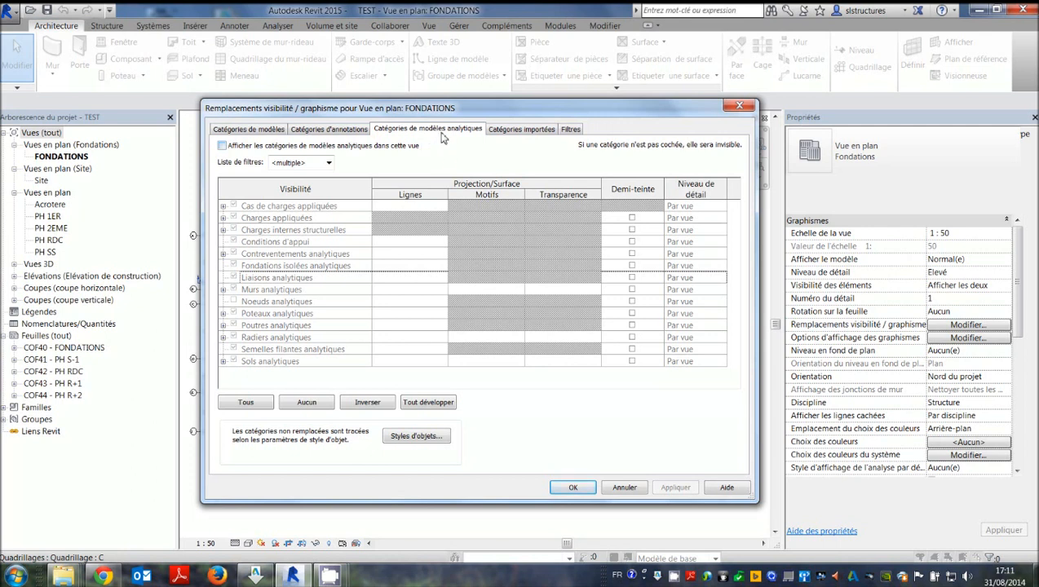
left_click(526, 131)
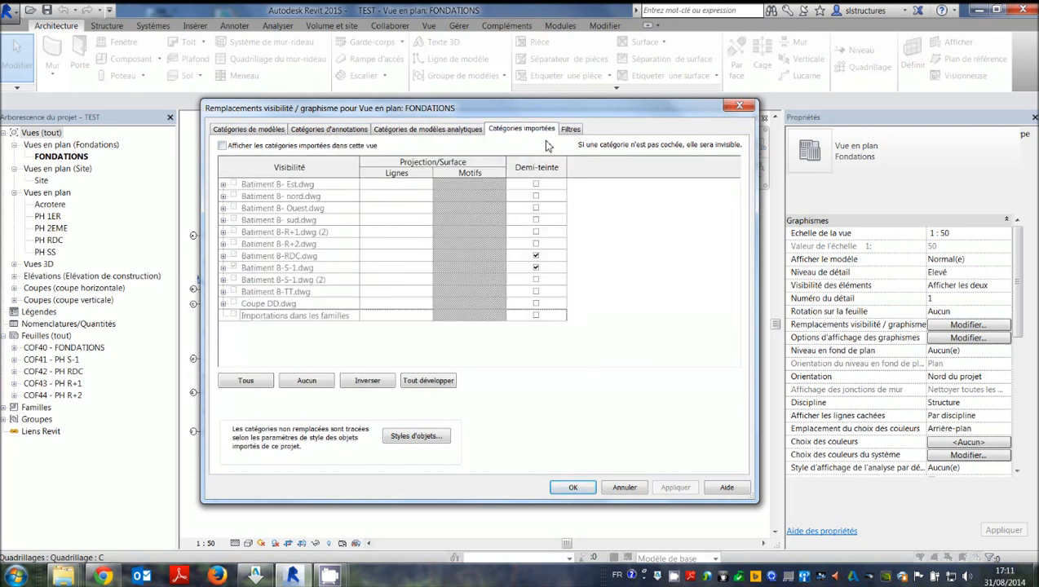
left_click_drag(529, 112, 520, 108)
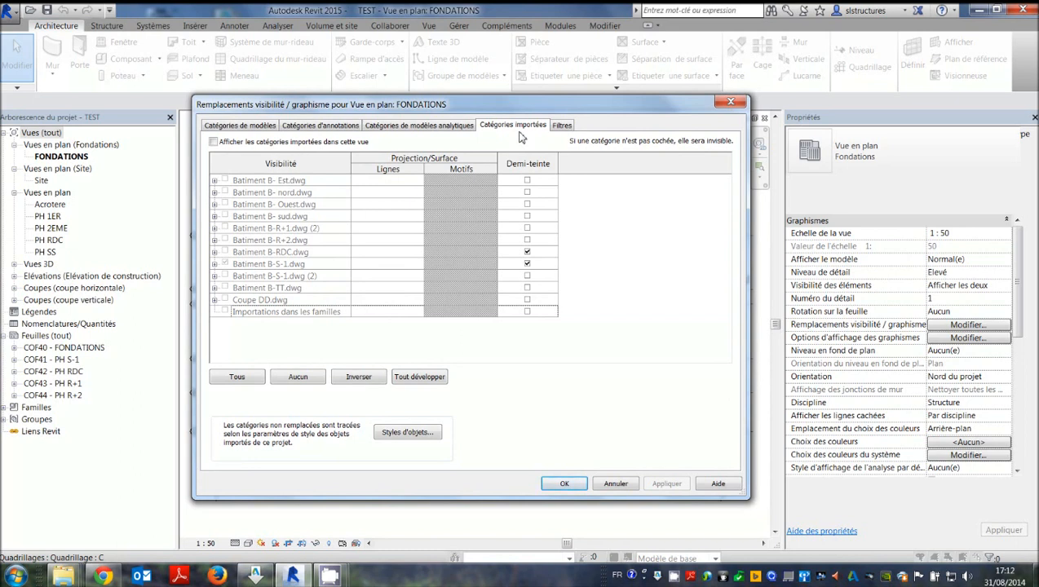
Switch the display of imported categories on and back off, and check the view filters before closing the overrides
left_click(217, 142)
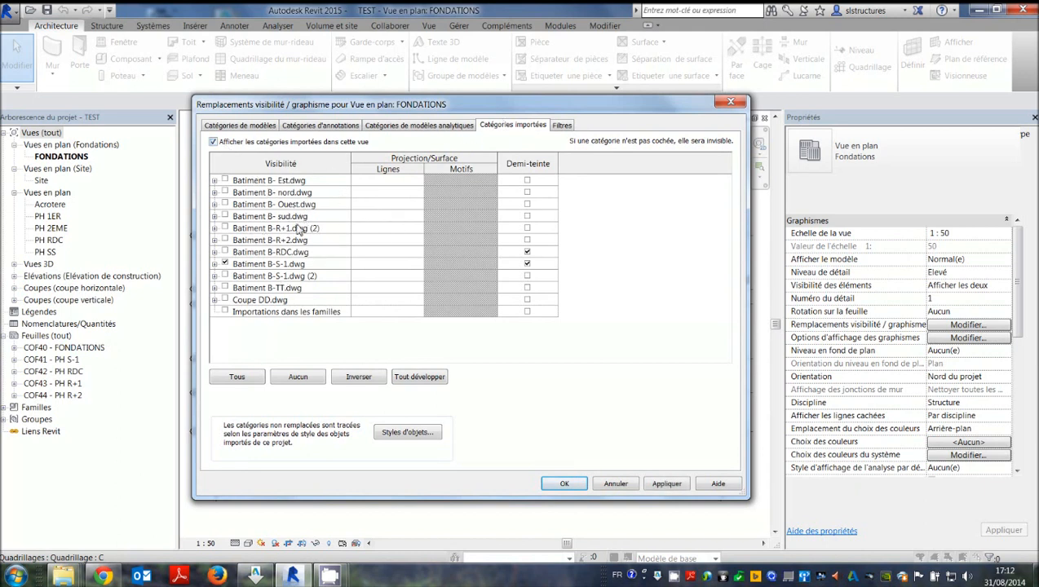
left_click(231, 142)
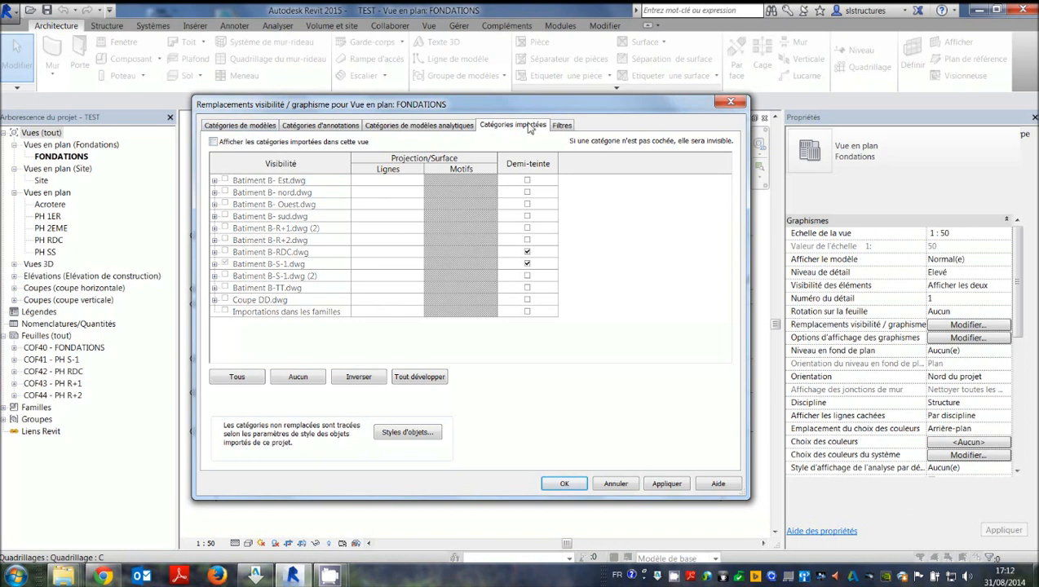
left_click(562, 126)
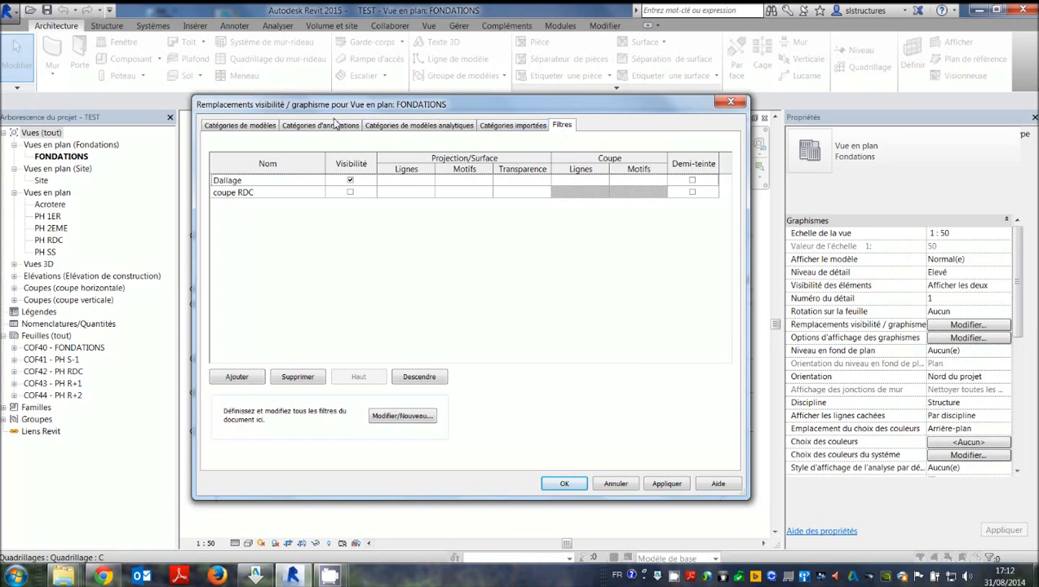
left_click(242, 127)
left_click(732, 104)
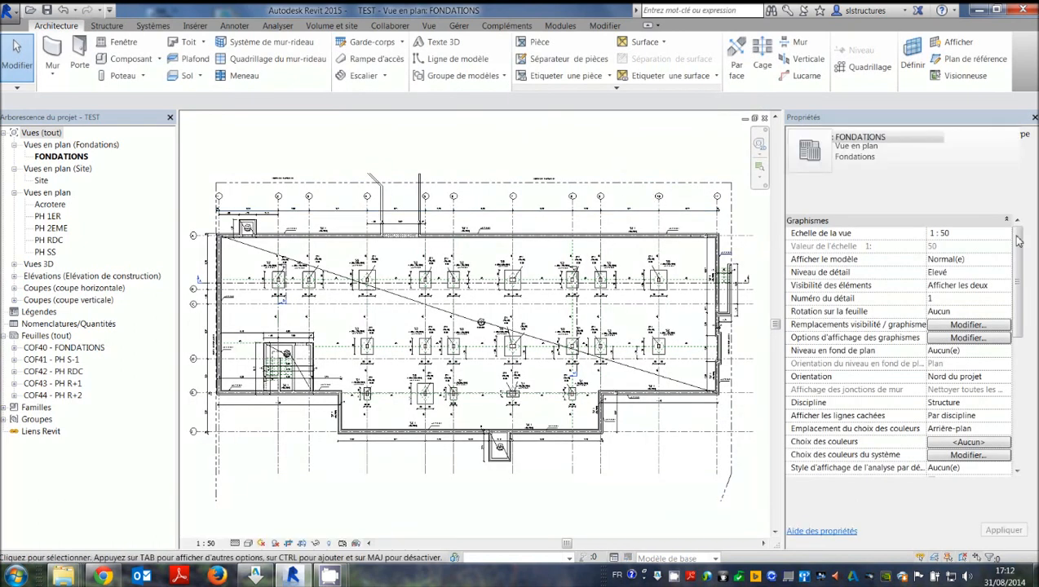
Open the view template assignment of the FONDATIONS view, include views in the list and select FONDATIONS as the source
left_click_drag(1018, 254, 1019, 302)
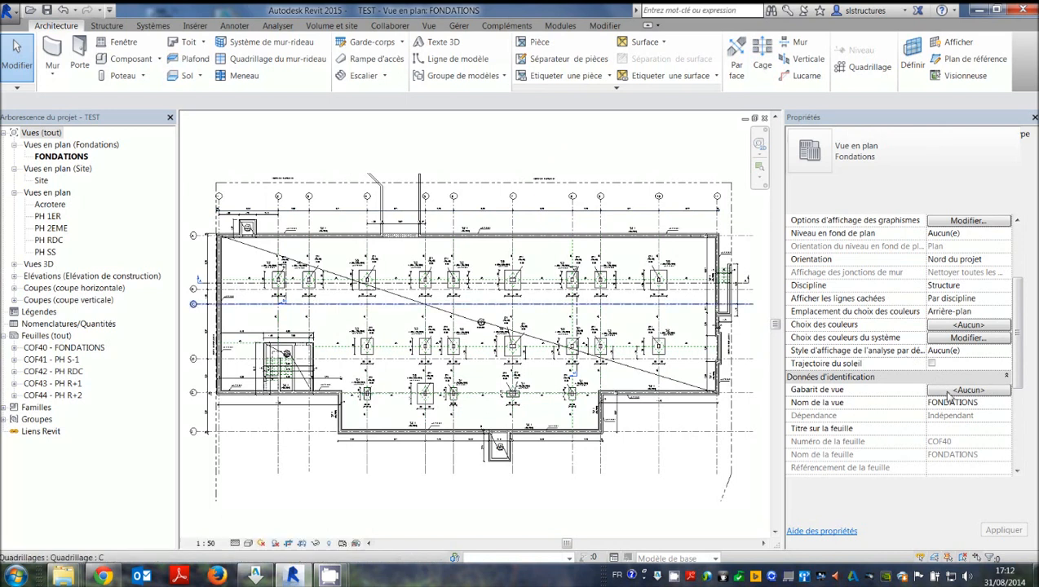
scroll(917, 368, "up", 1)
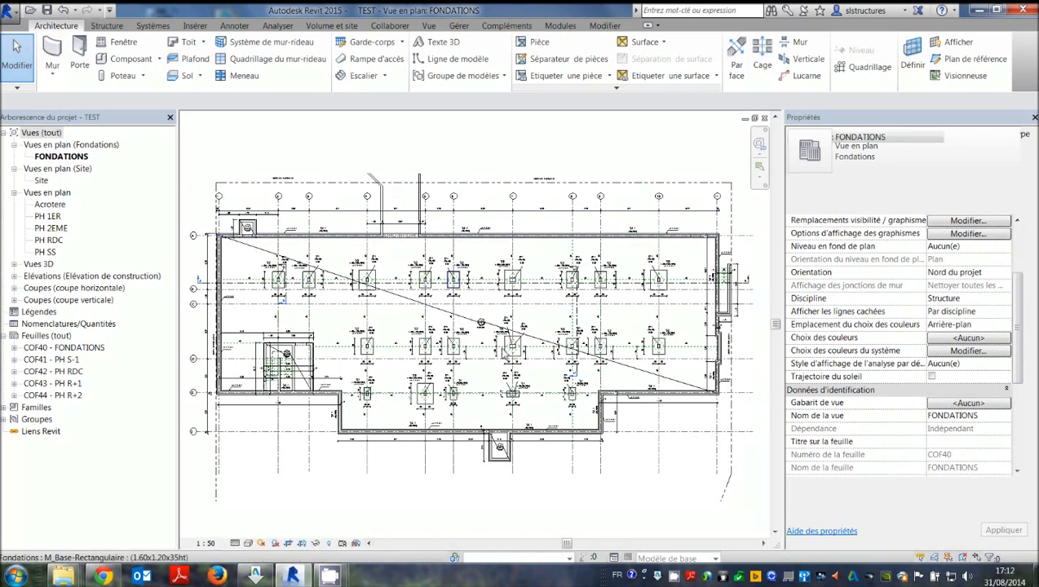
scroll(512, 245, "up", 3)
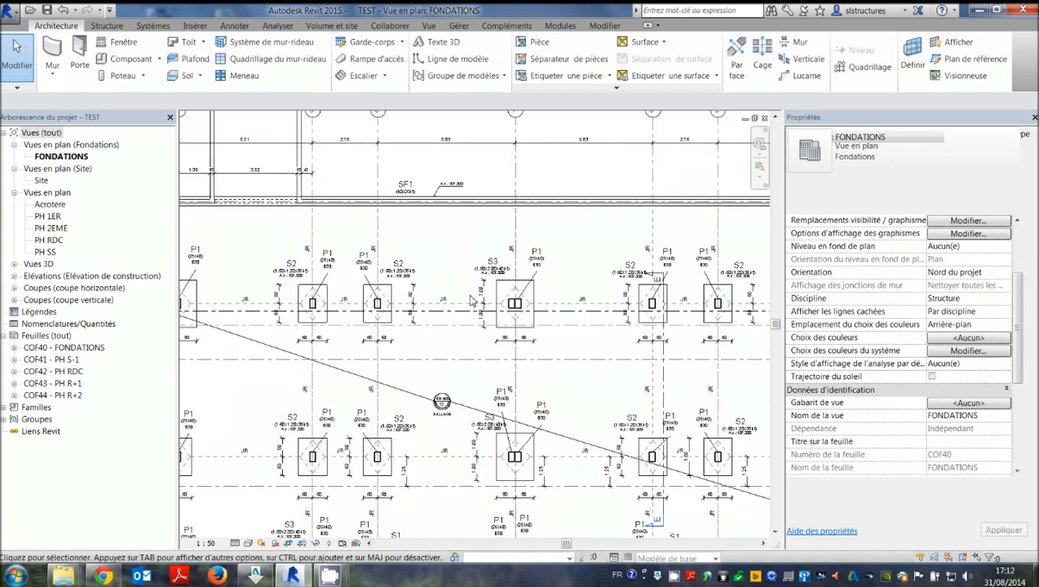
scroll(468, 296, "down", 2)
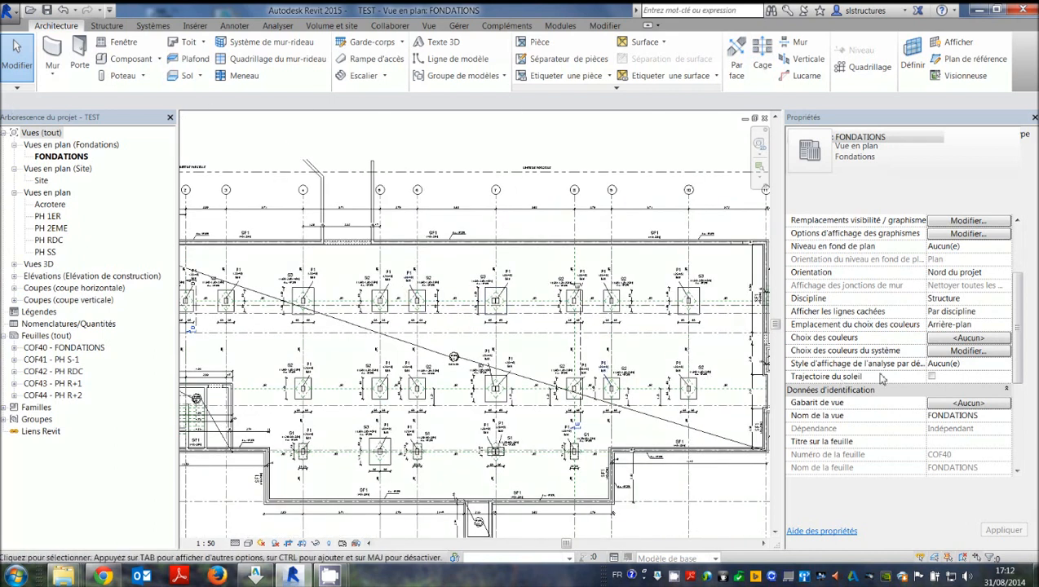
left_click(946, 404)
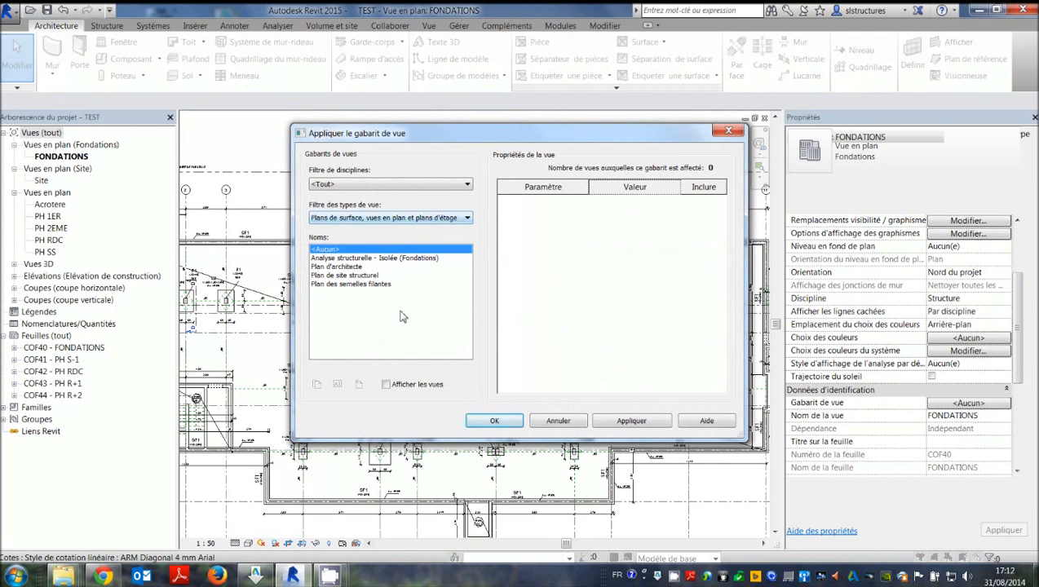
left_click(386, 384)
left_click(371, 267)
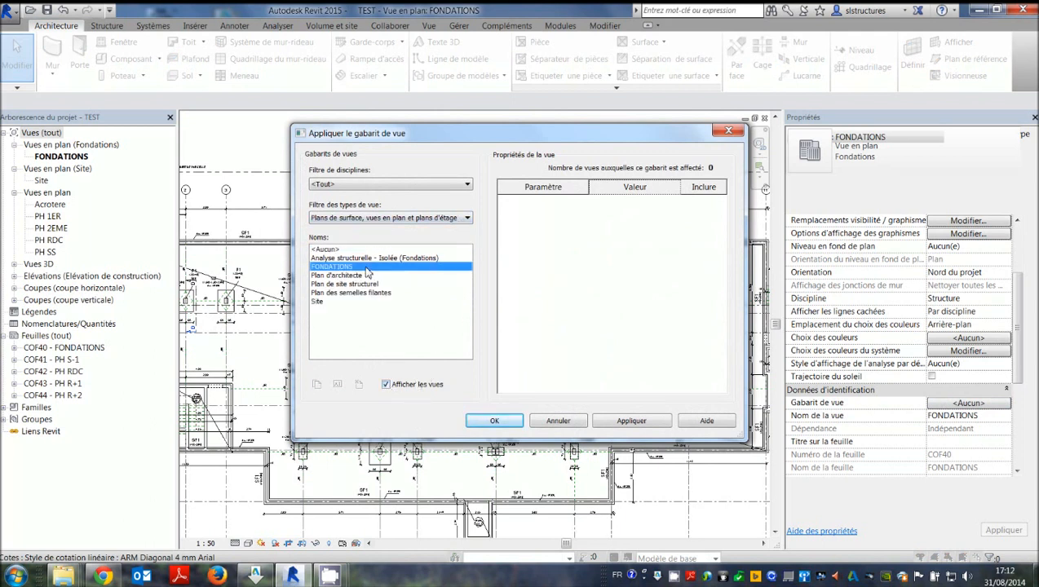
Examine the view properties included from FONDATIONS and their model visibility overrides
scroll(730, 236, "down", 4)
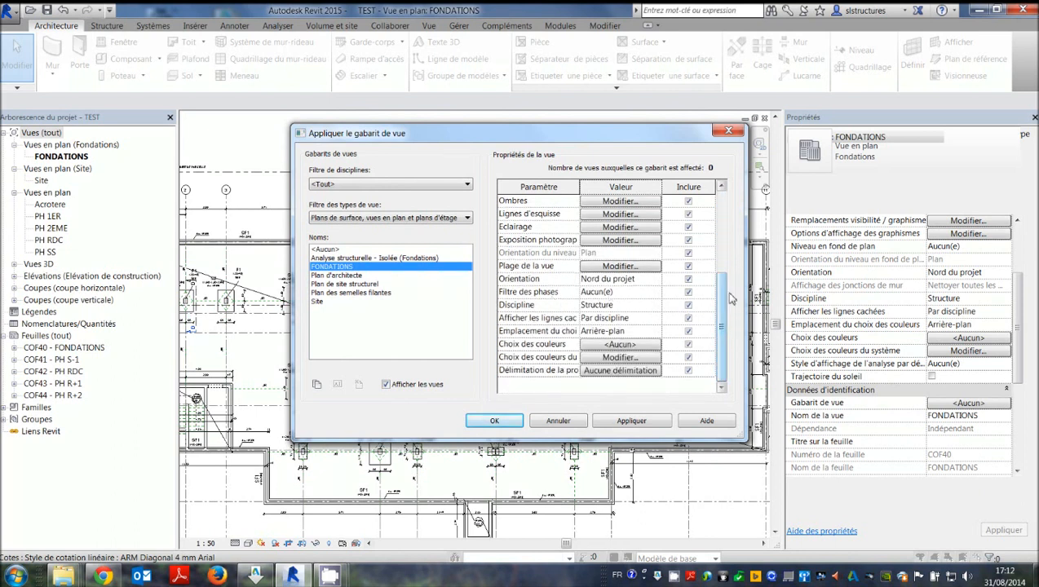
scroll(723, 297, "up", 4)
left_click(618, 227)
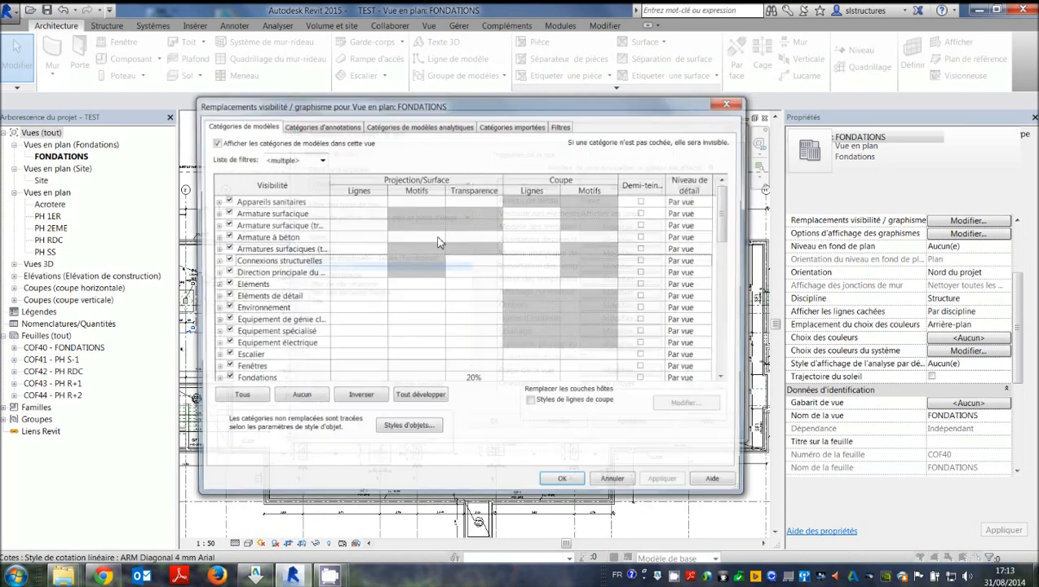
left_click(731, 104)
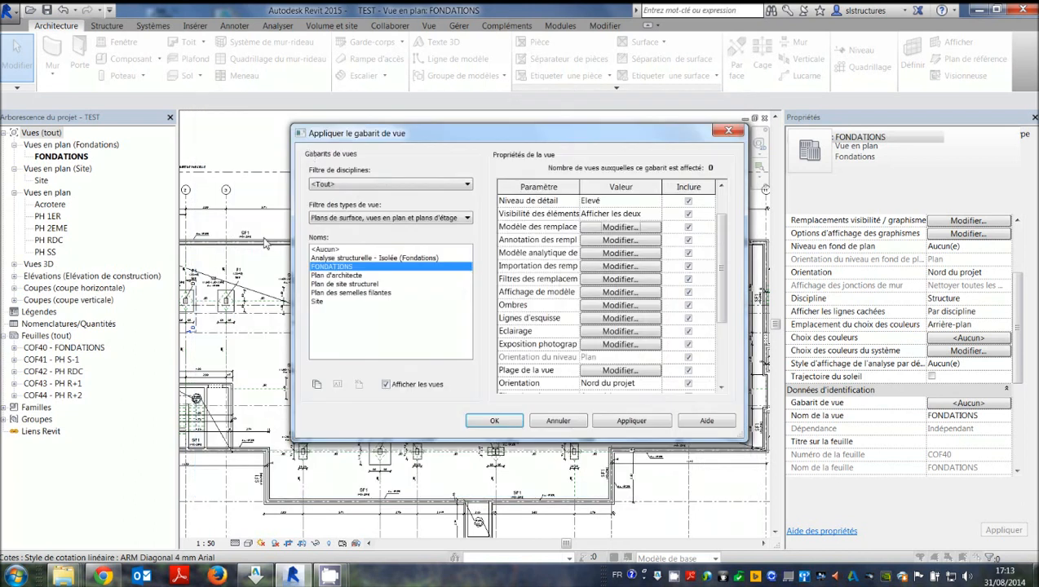
Create a view template named "Plan type" from FONDATIONS and assign it to the view
left_click(318, 384)
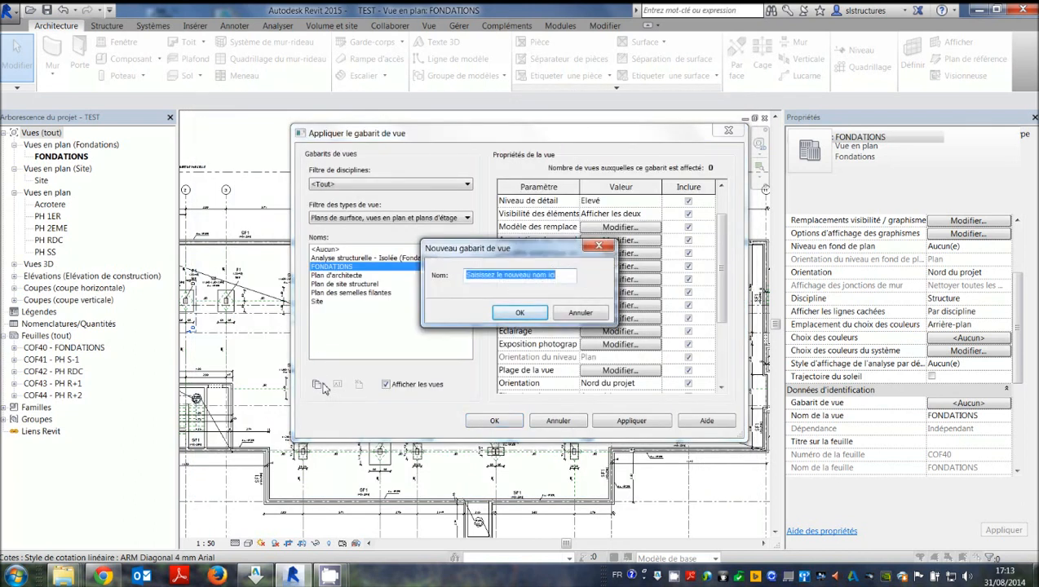
type("Plan type")
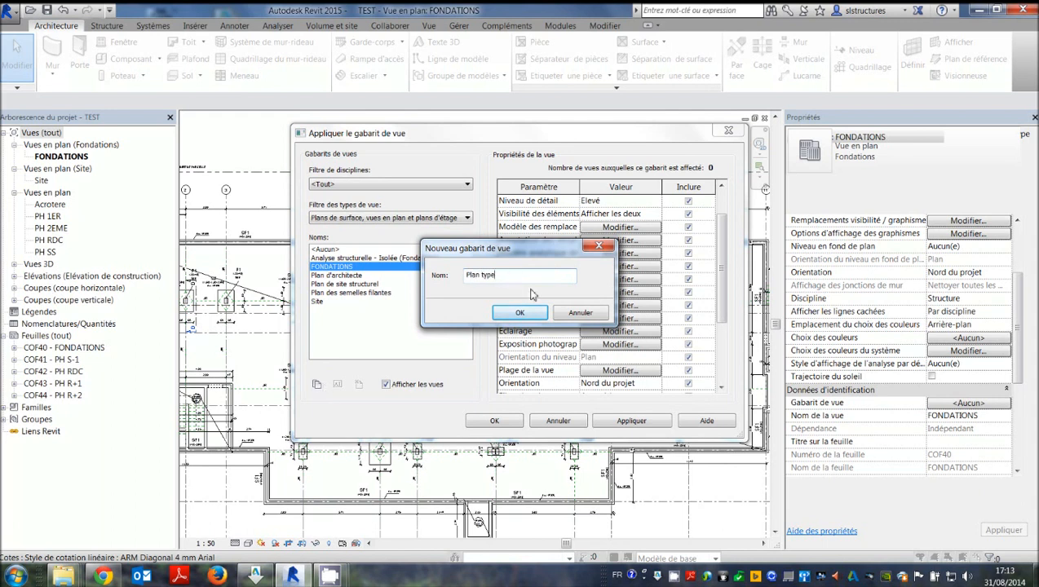
left_click(526, 314)
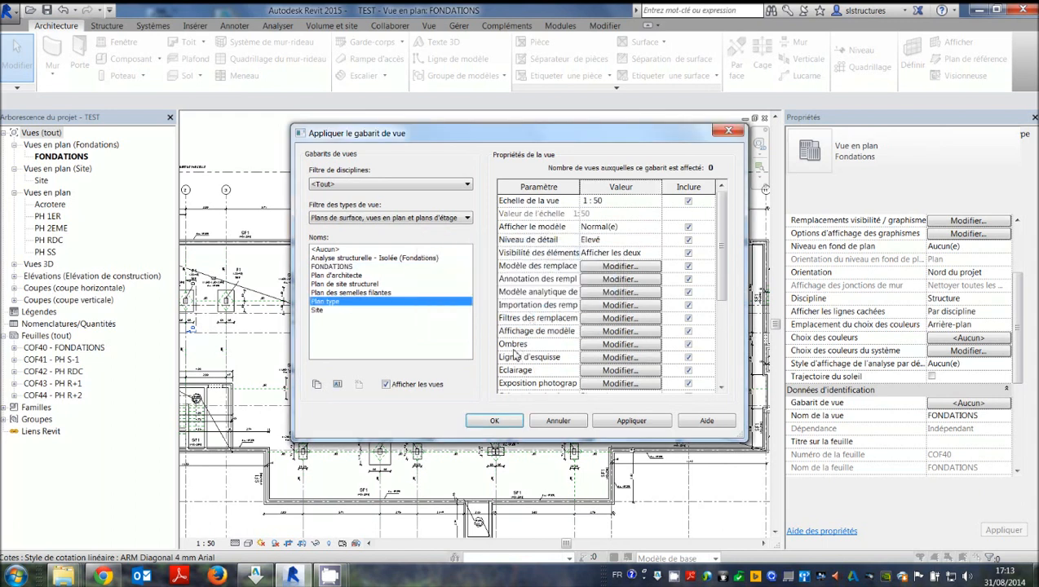
left_click(477, 423)
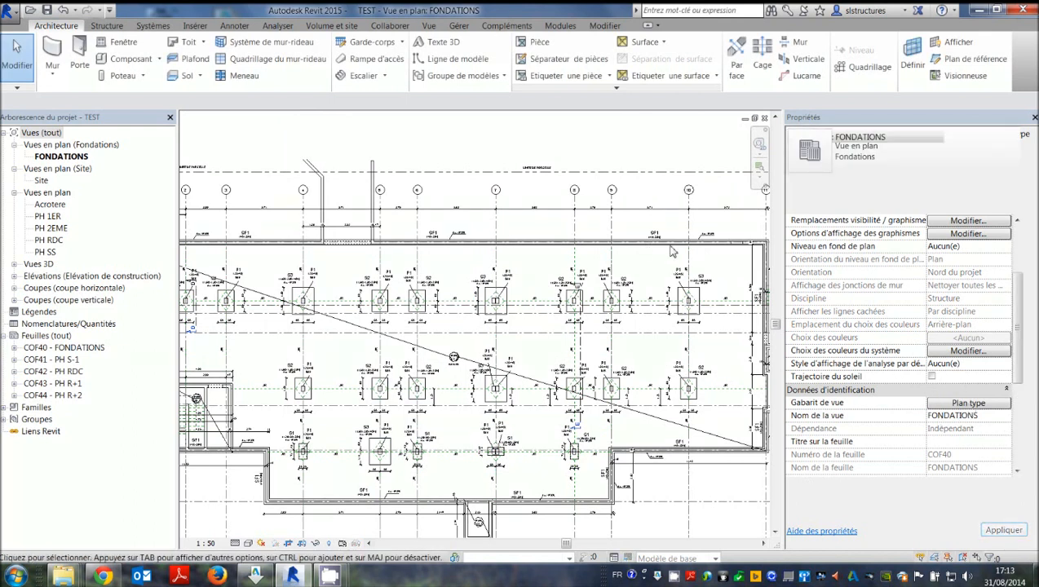
Check which graphics properties and model, annotation and analytical visibility overrides the assigned template controls in the FONDATIONS view
middle_click_drag(639, 233, 576, 229)
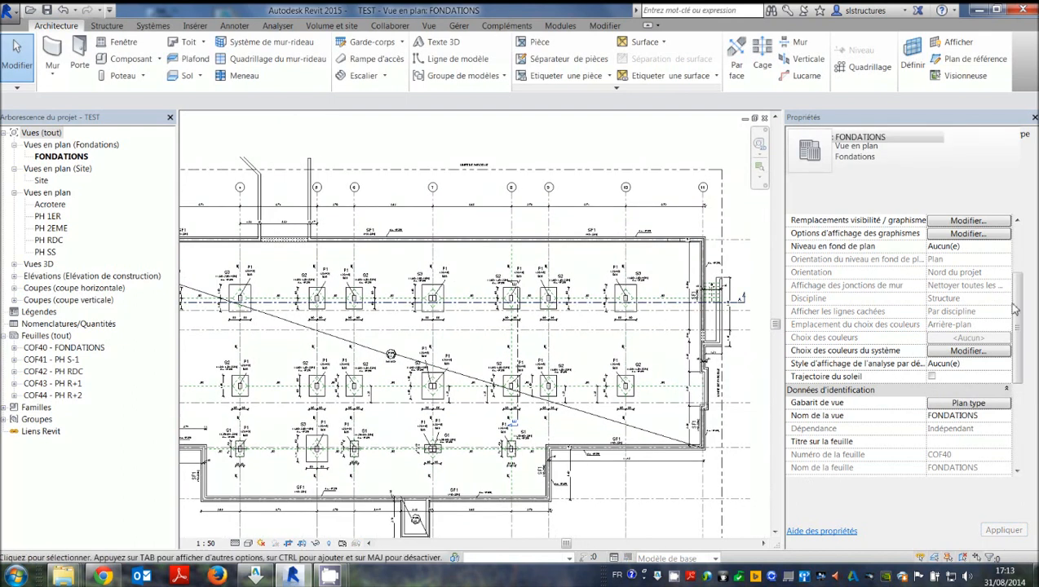
left_click_drag(1015, 308, 1018, 264)
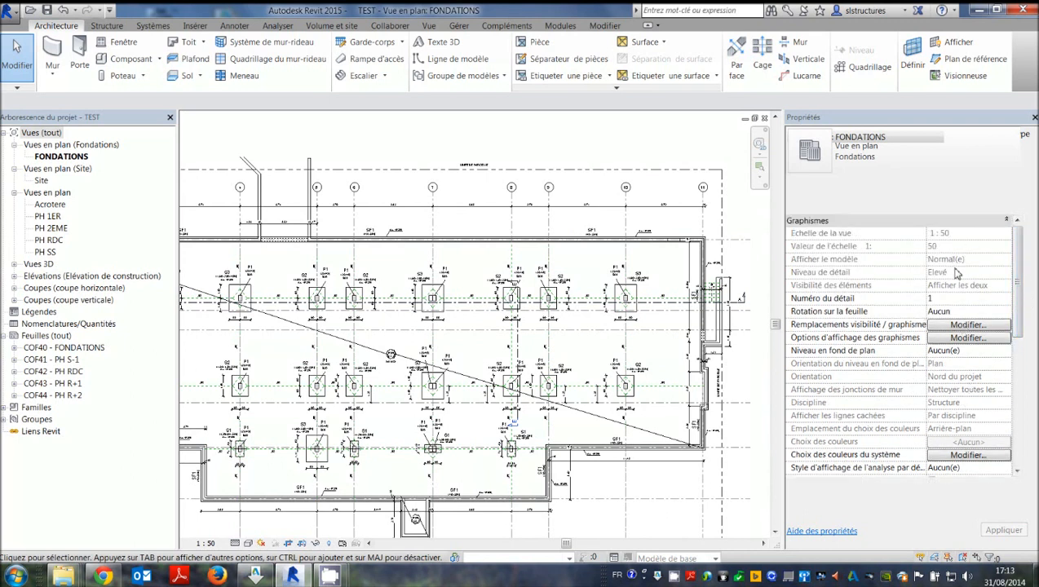
left_click(967, 325)
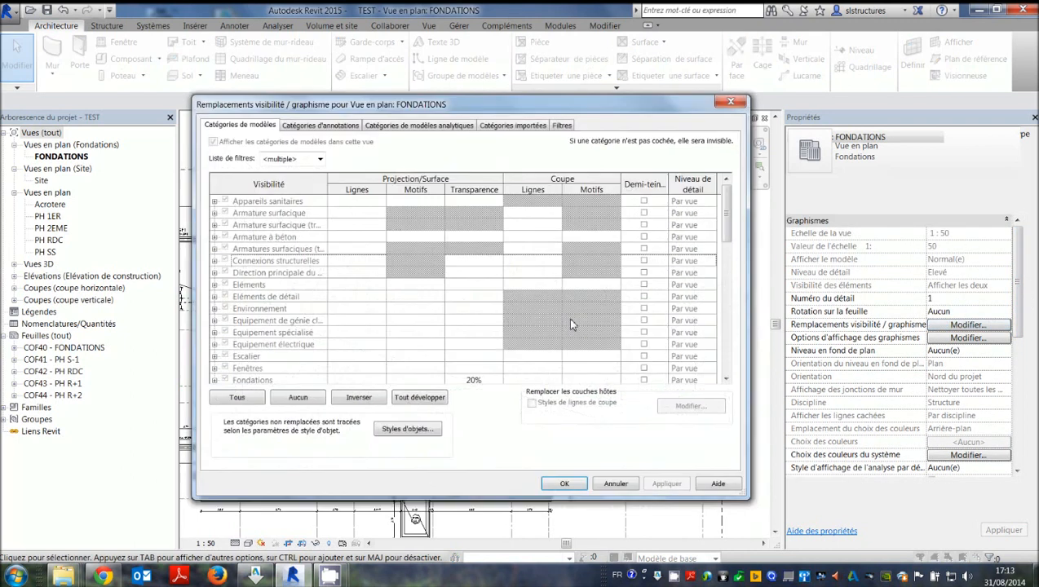
left_click(324, 127)
left_click(250, 299)
left_click(259, 316)
left_click(248, 262)
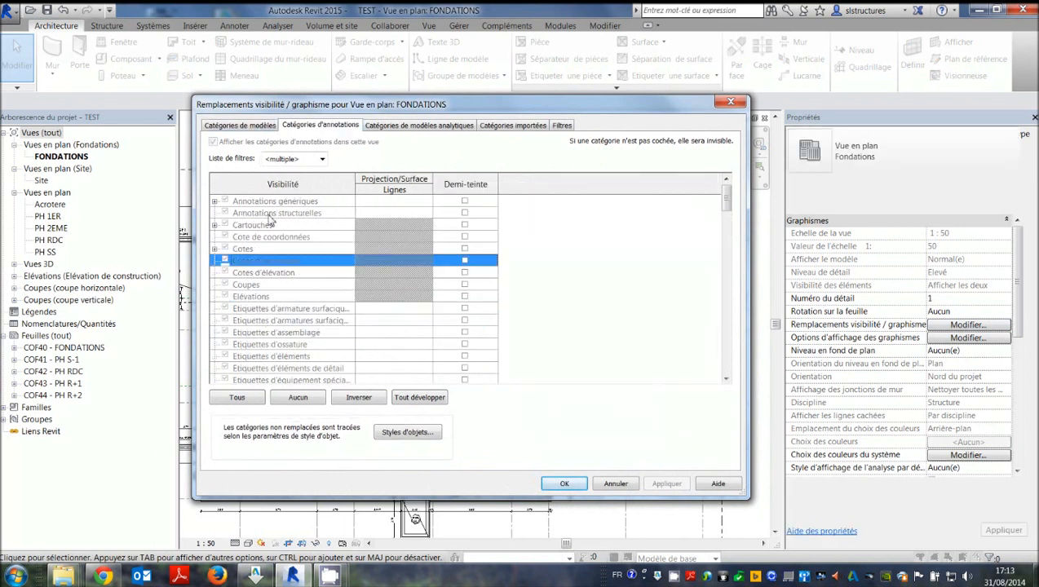
left_click(419, 125)
left_click(731, 101)
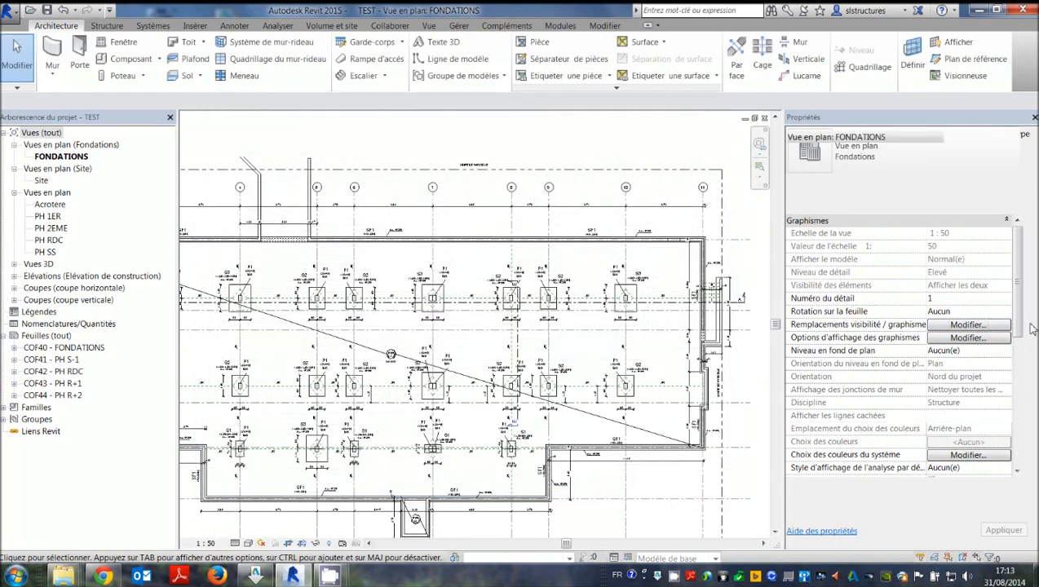
Review the properties included in the "Plan type" template of the FONDATIONS view and its model category overrides
scroll(1024, 322, "down", 3)
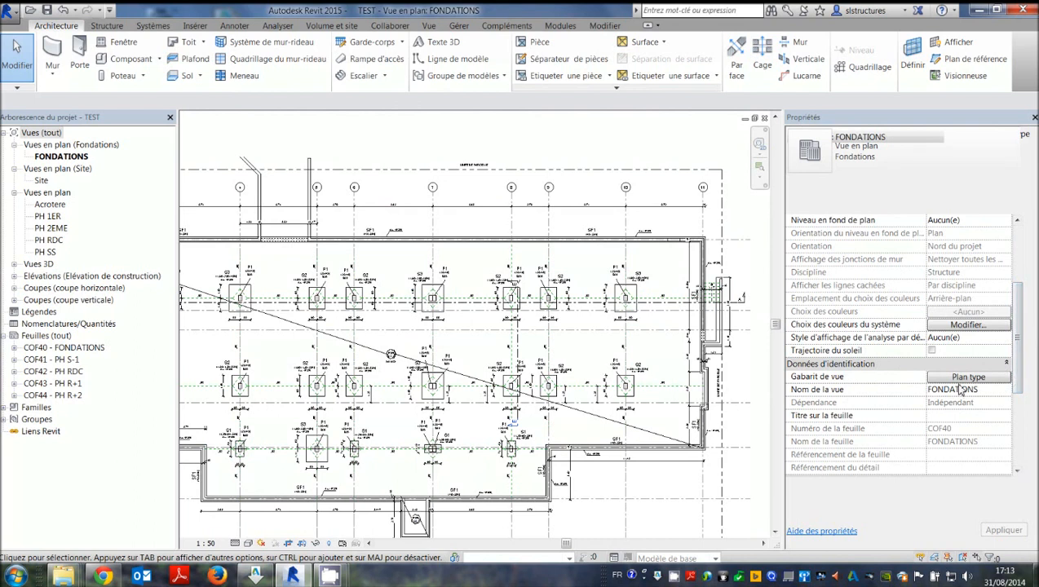
left_click(981, 378)
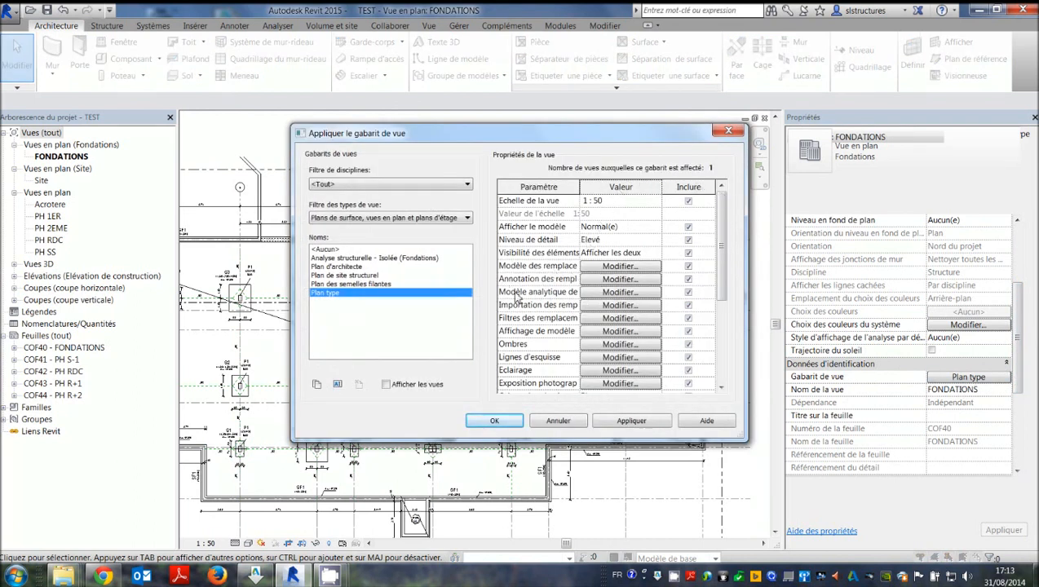
left_click(619, 267)
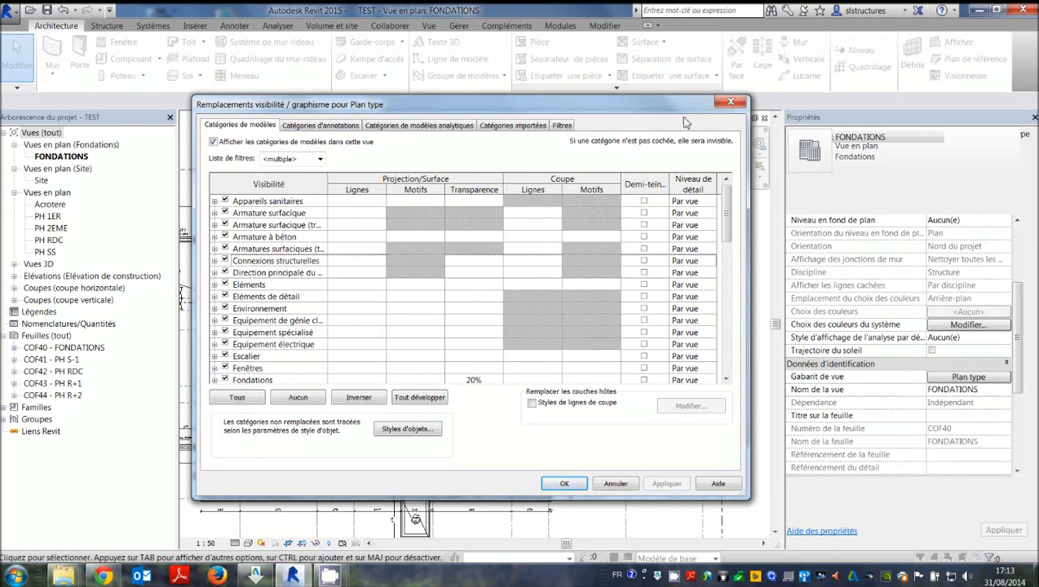
left_click(731, 101)
left_click(737, 133)
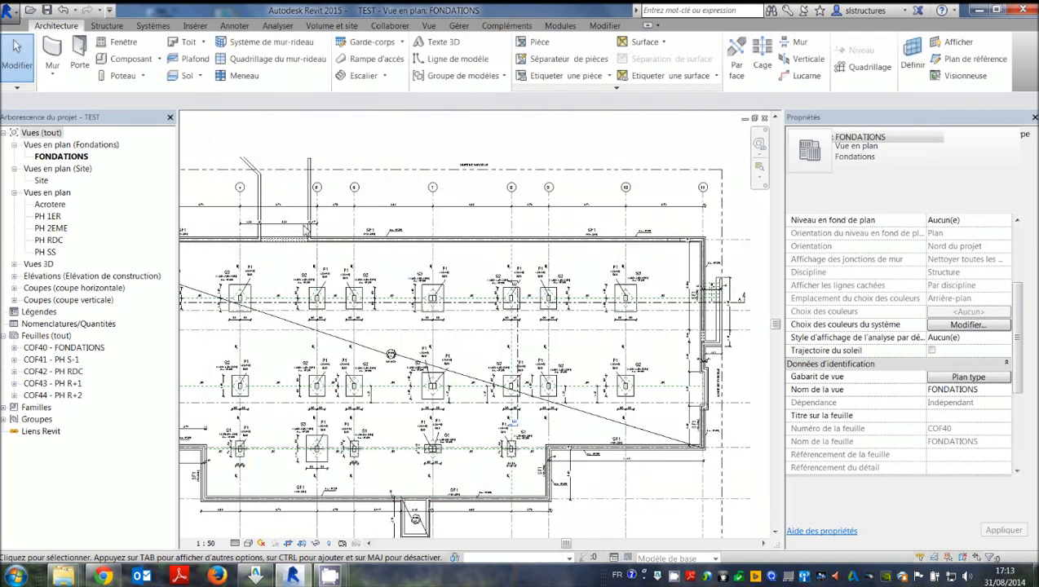
Open the PH 1ER view, check which templates and views can be assigned to it, and compare its properties with FONDATIONS
double_click(46, 217)
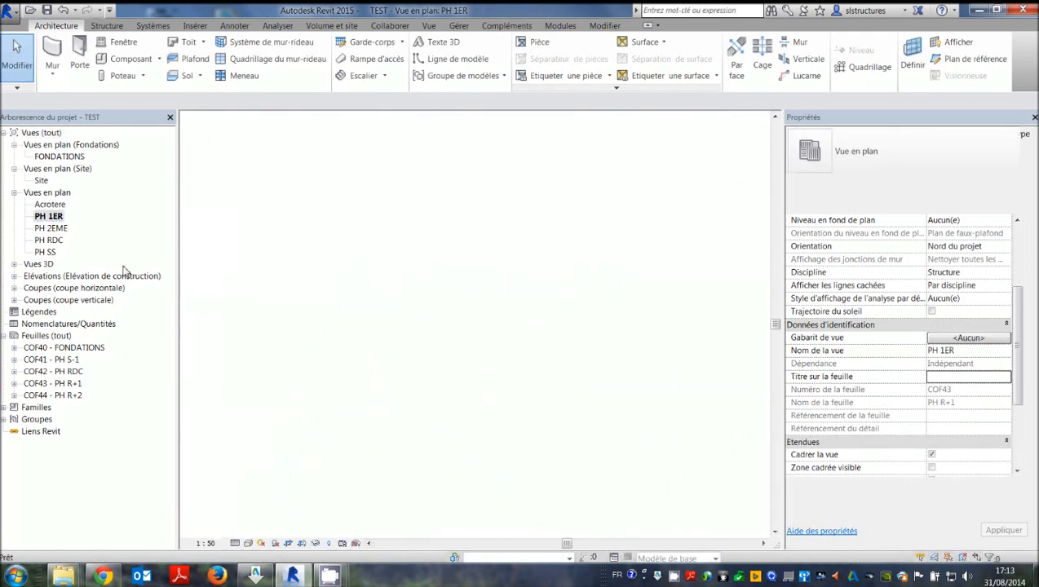
left_click(941, 337)
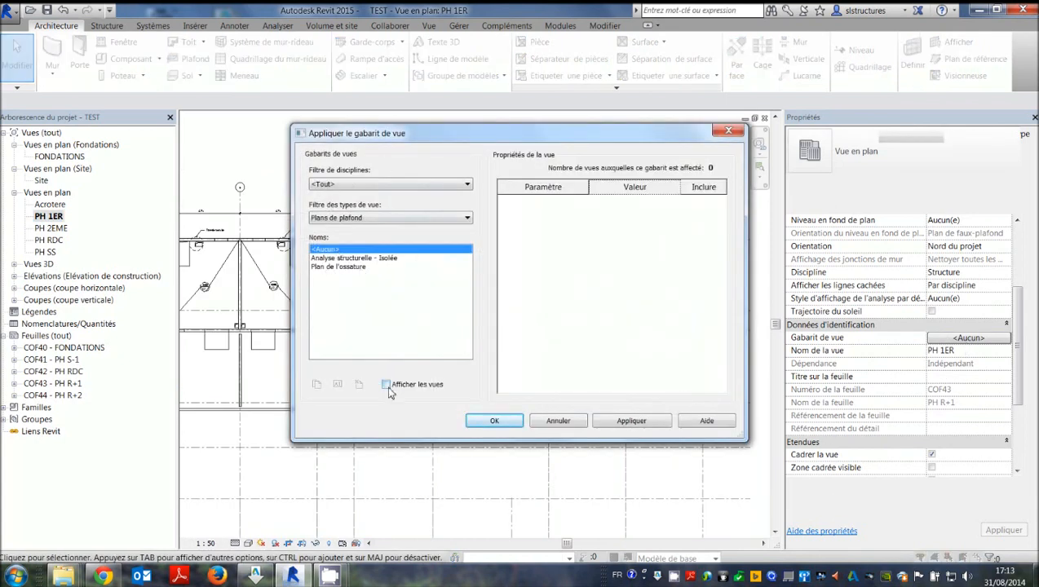
left_click(387, 385)
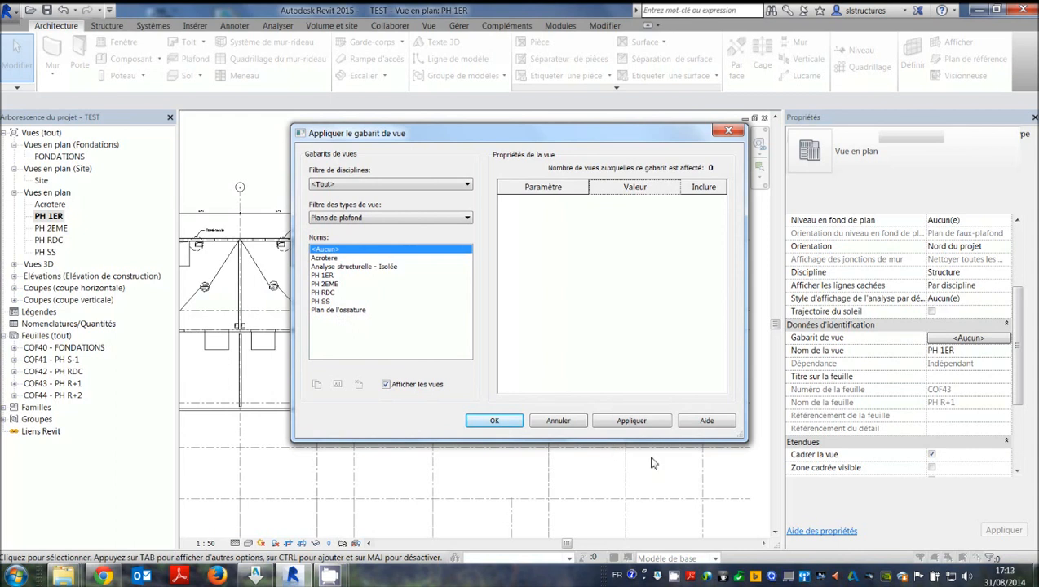
left_click(558, 421)
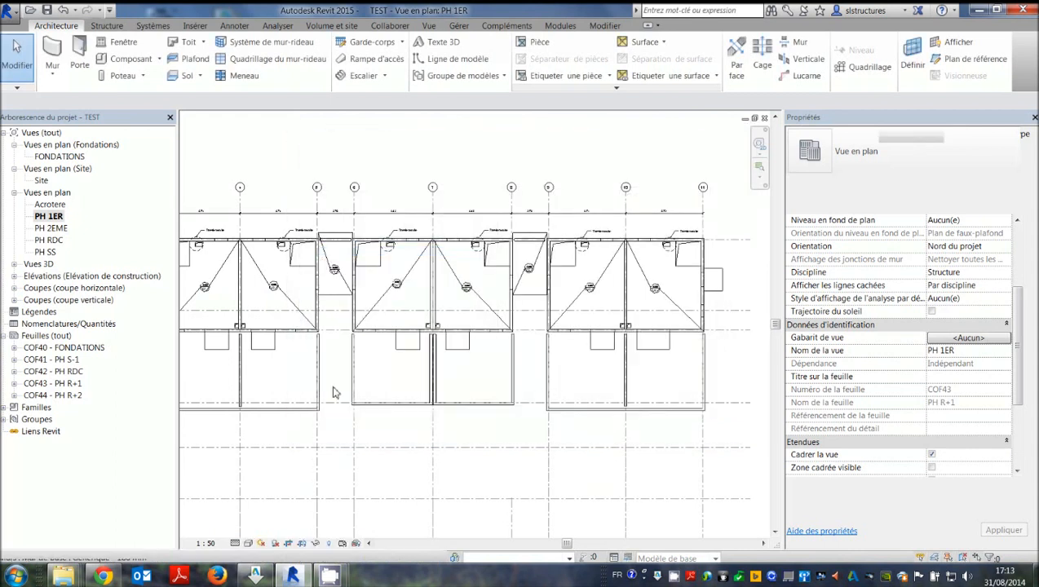
left_click(62, 158)
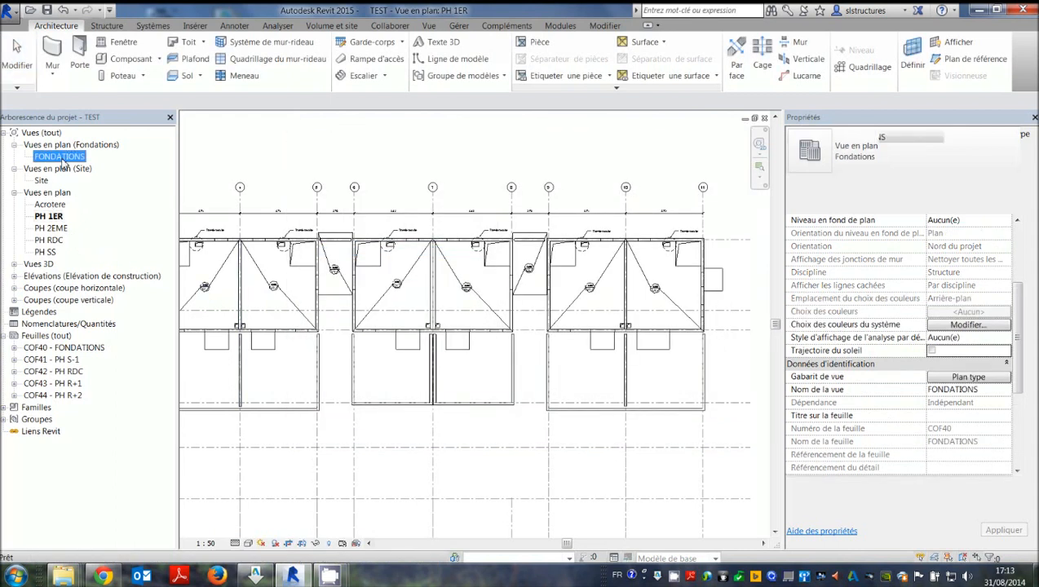
left_click(51, 217)
Create a view template named "PH type" from the PH SS view and assign it to PH SS
left_click(50, 252)
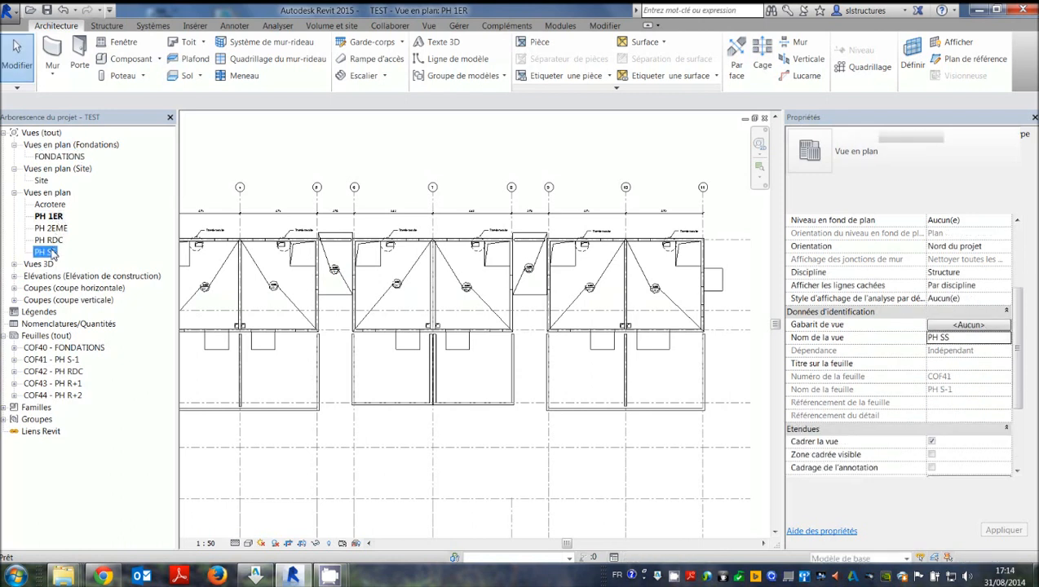
left_click(970, 325)
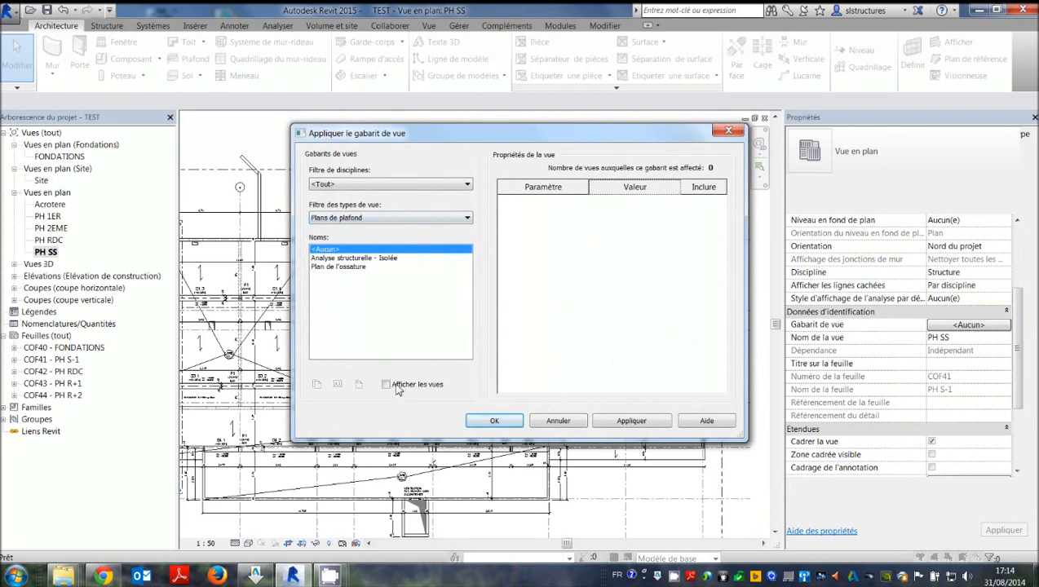
left_click(397, 386)
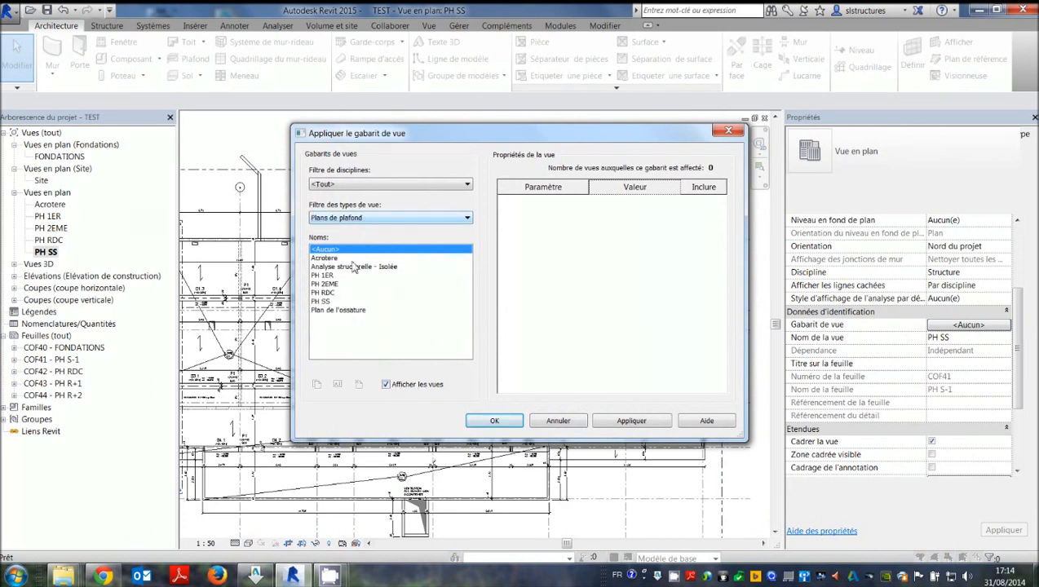
left_click(335, 301)
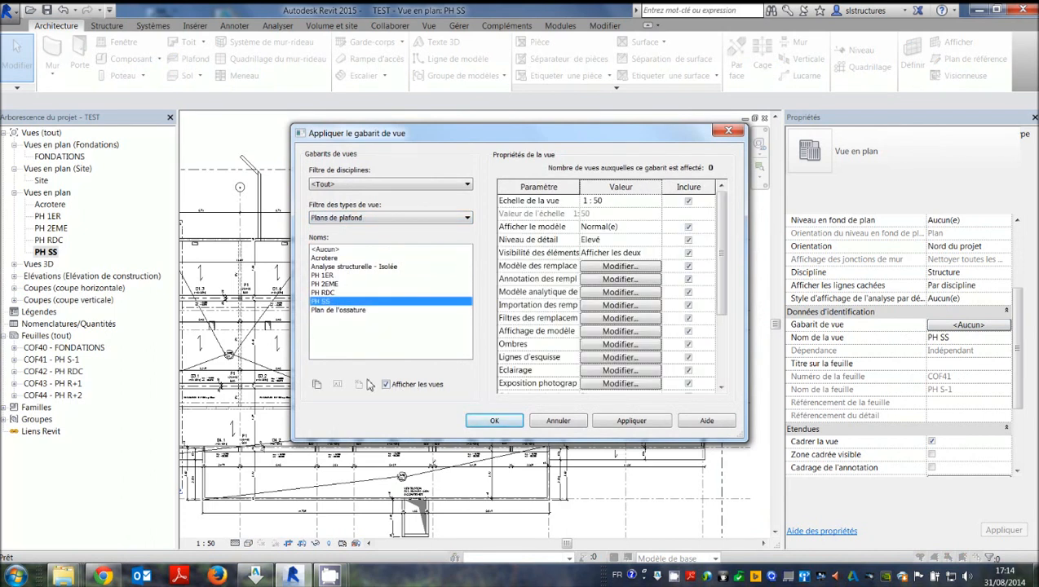
left_click(316, 384)
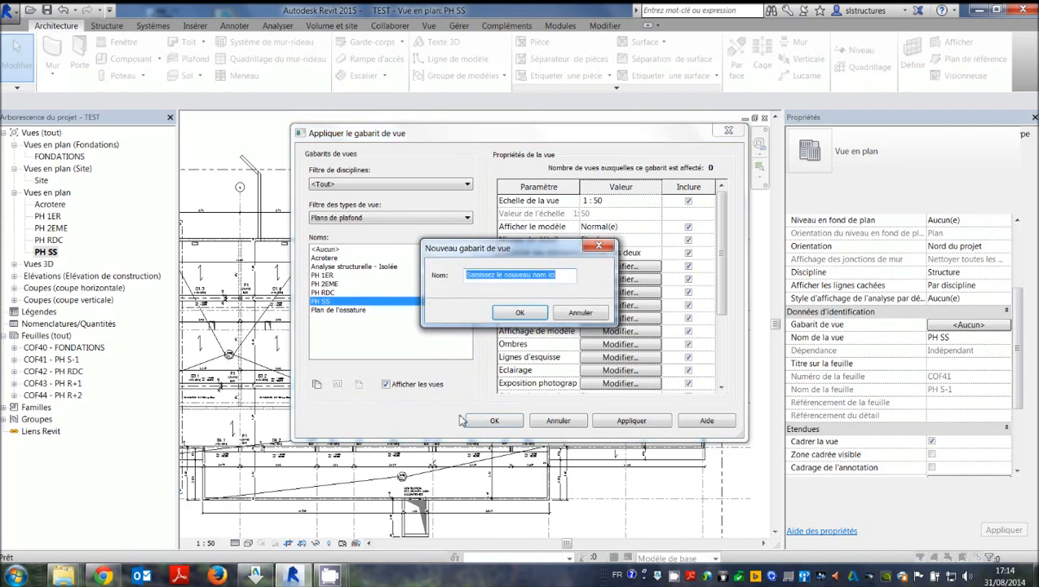
type("P")
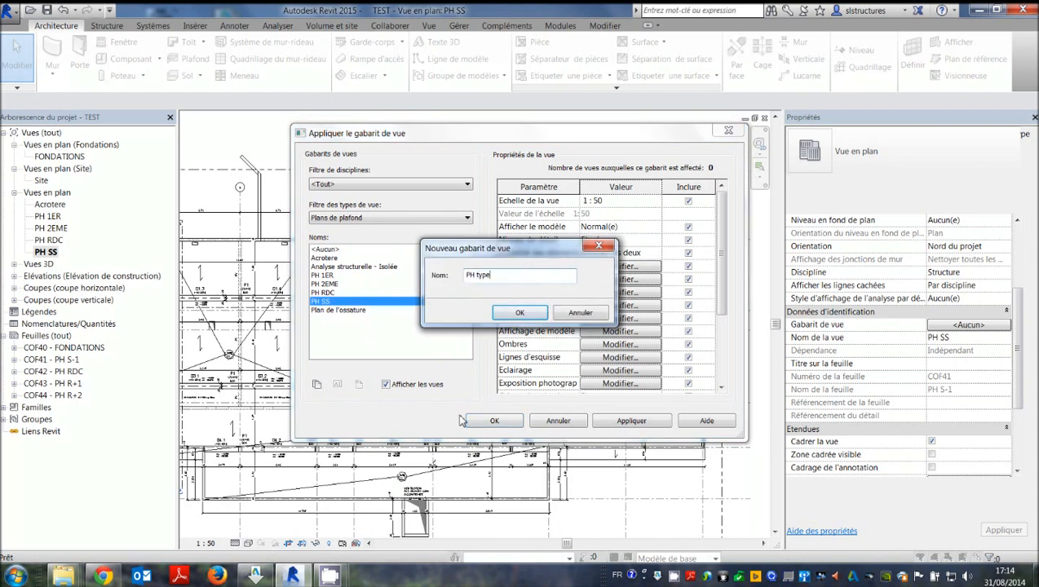
type("H type")
left_click(499, 316)
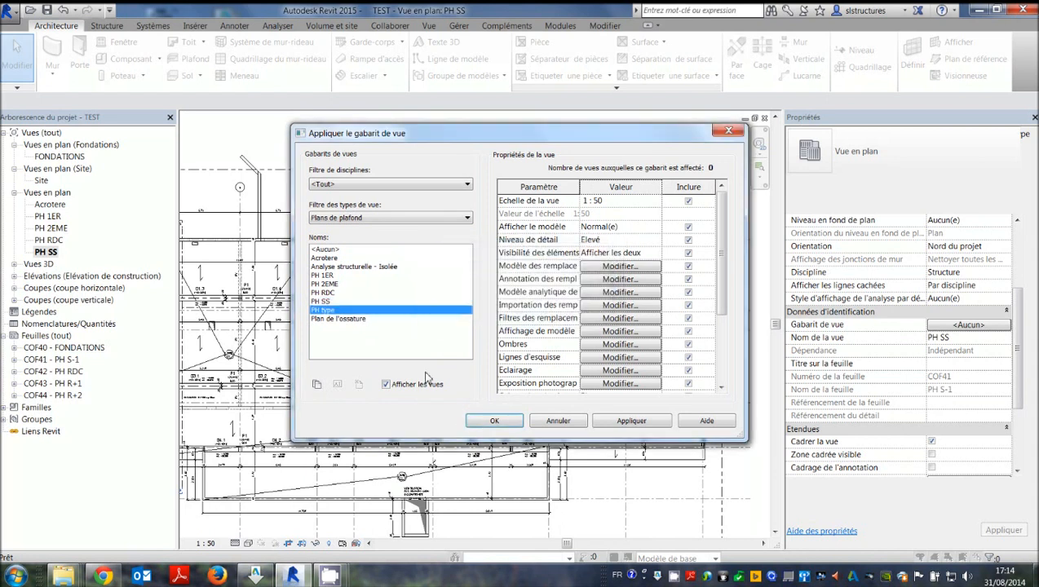
left_click(468, 420)
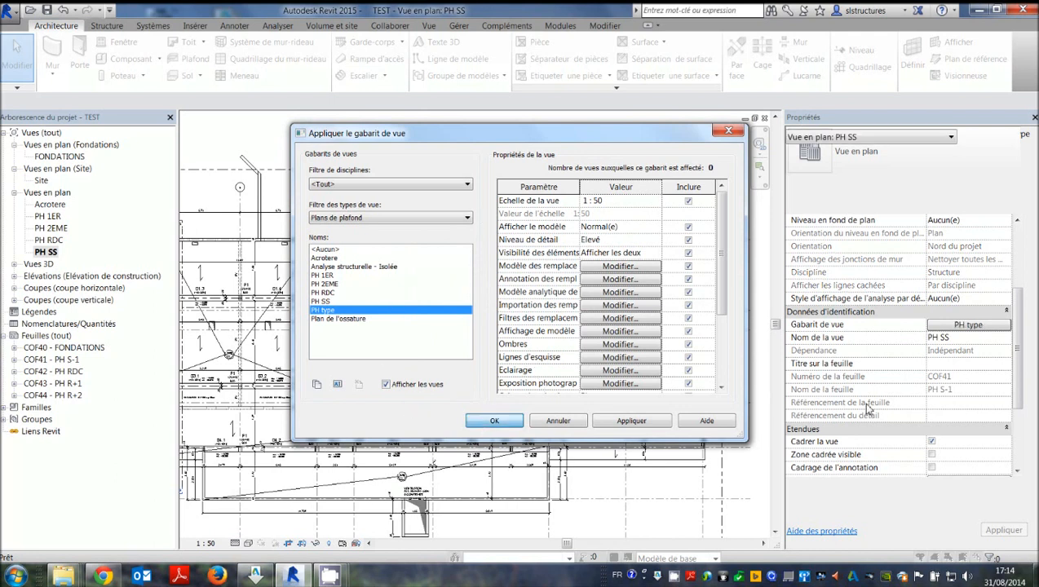
Check the plan view type of FONDATIONS against the other available view types
left_click(79, 157)
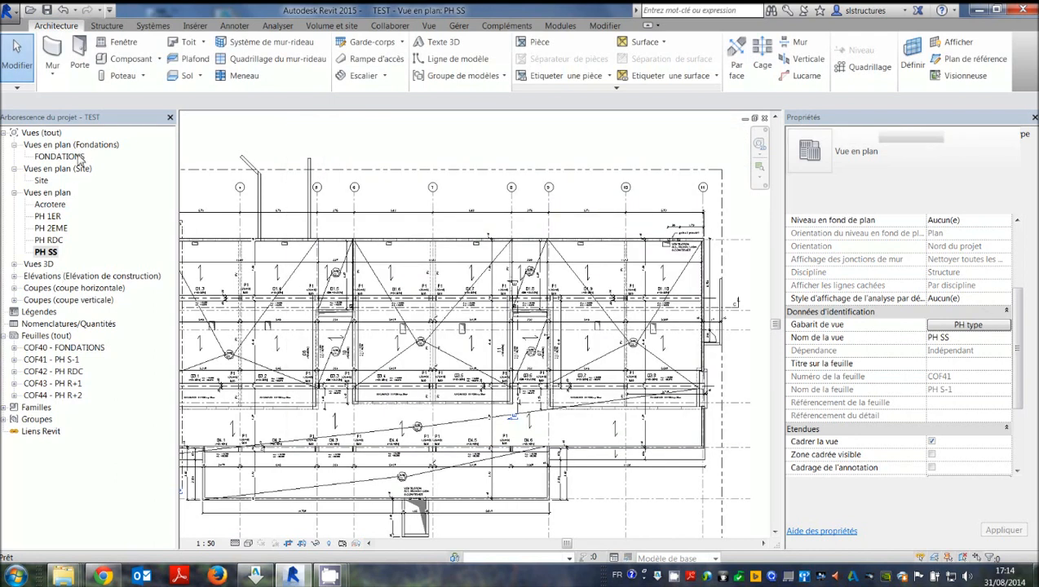
left_click(880, 159)
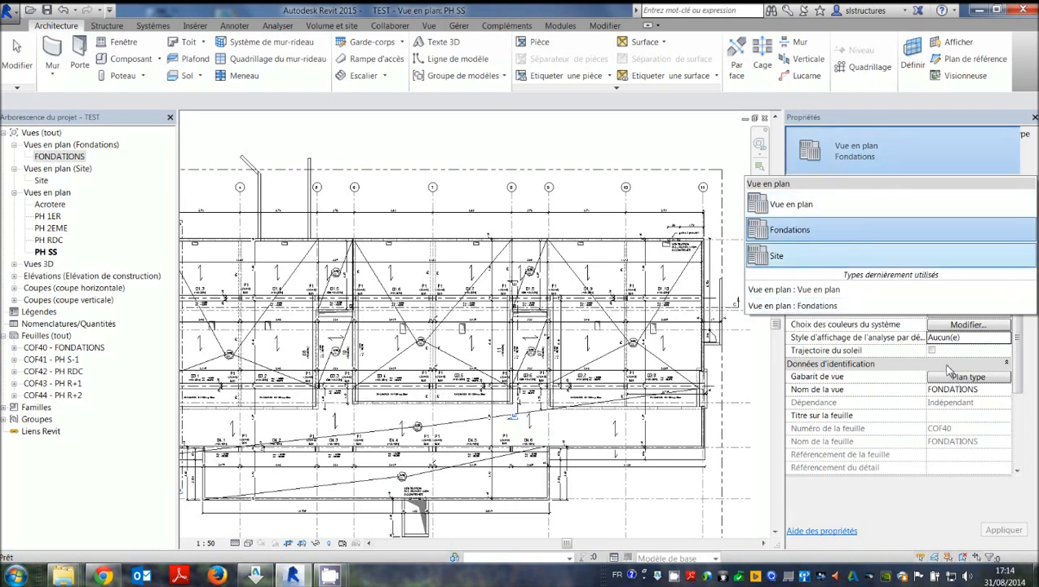
left_click(47, 246)
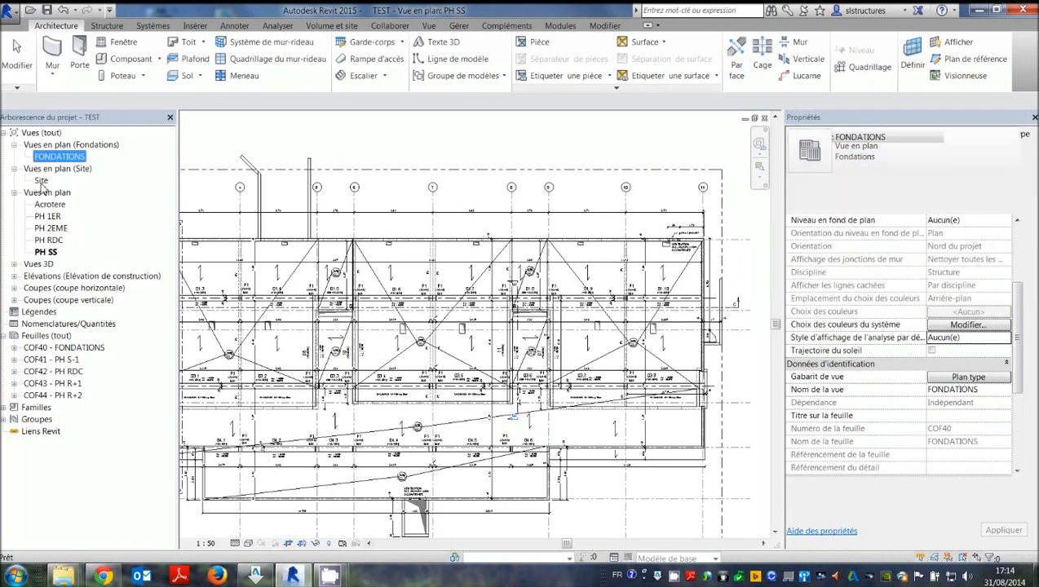
Open the PH RDC view and assign the "PH type" view template to it
double_click(55, 241)
left_click(969, 325)
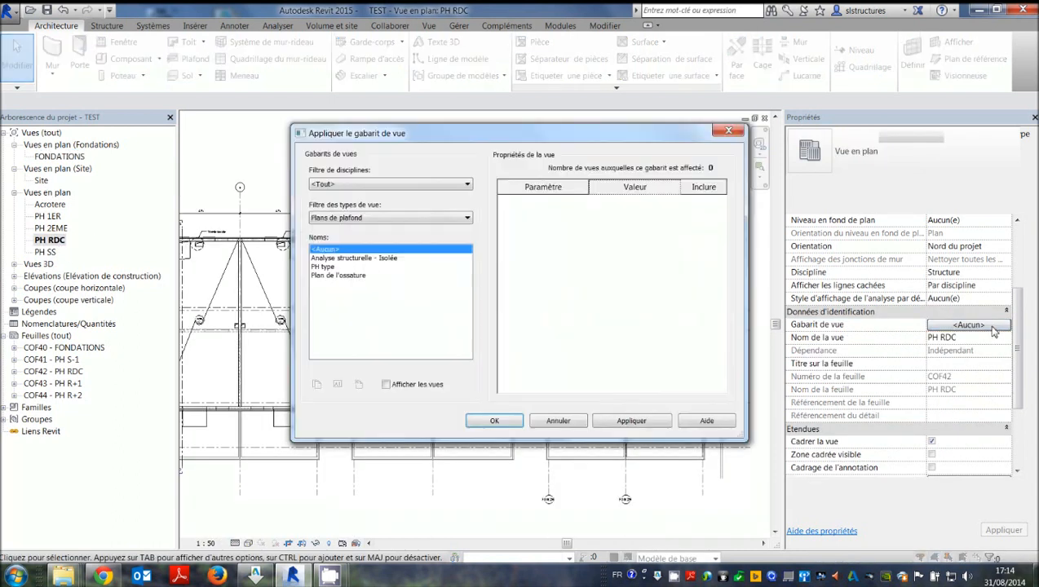
left_click(325, 267)
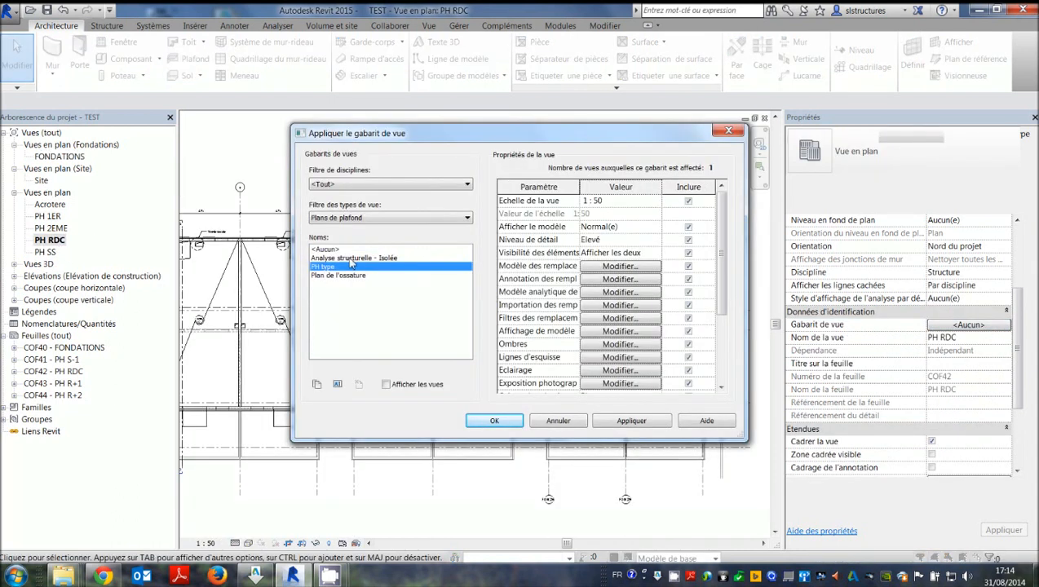
left_click(516, 421)
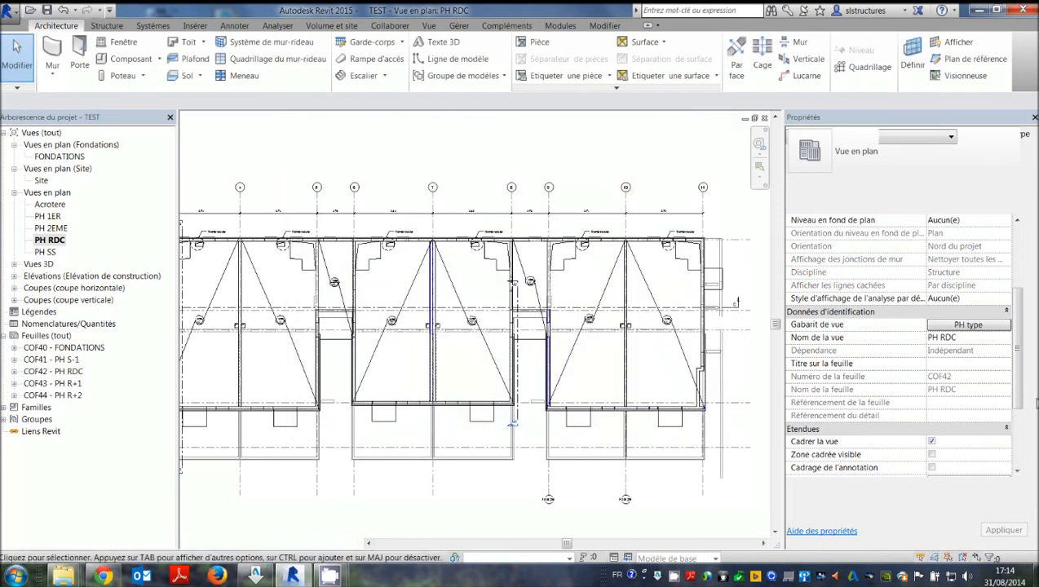
Examine what "PH type" controls in PH RDC, including the view's model, annotation and analytical category overrides
left_click(959, 325)
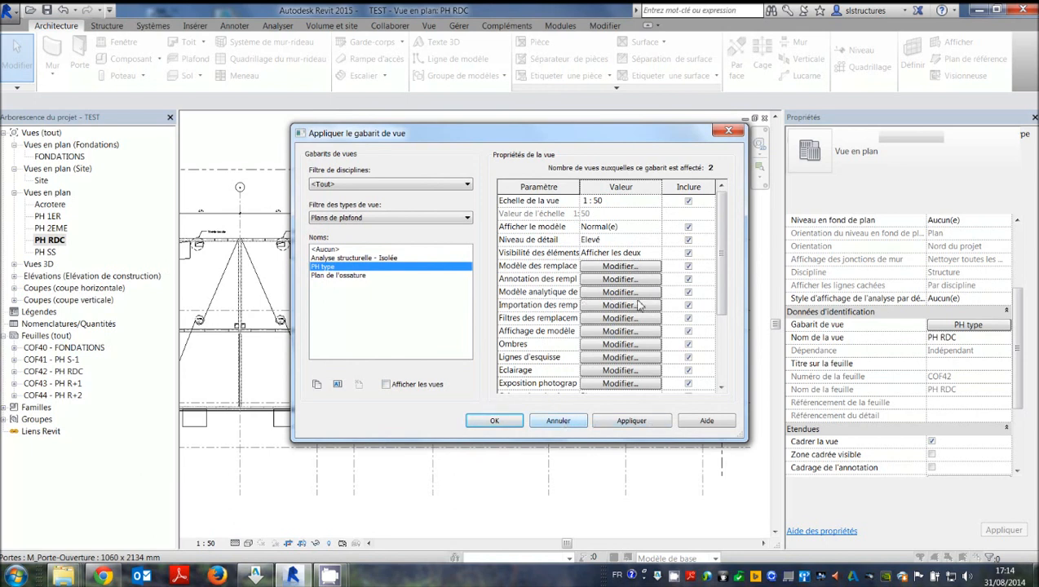
left_click(558, 421)
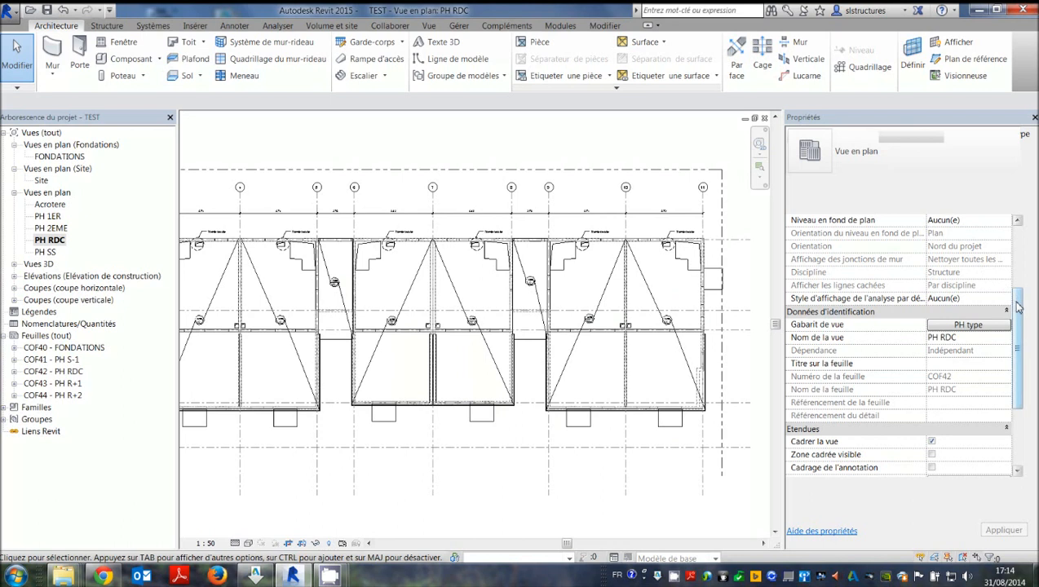
scroll(1017, 307, "up", 3)
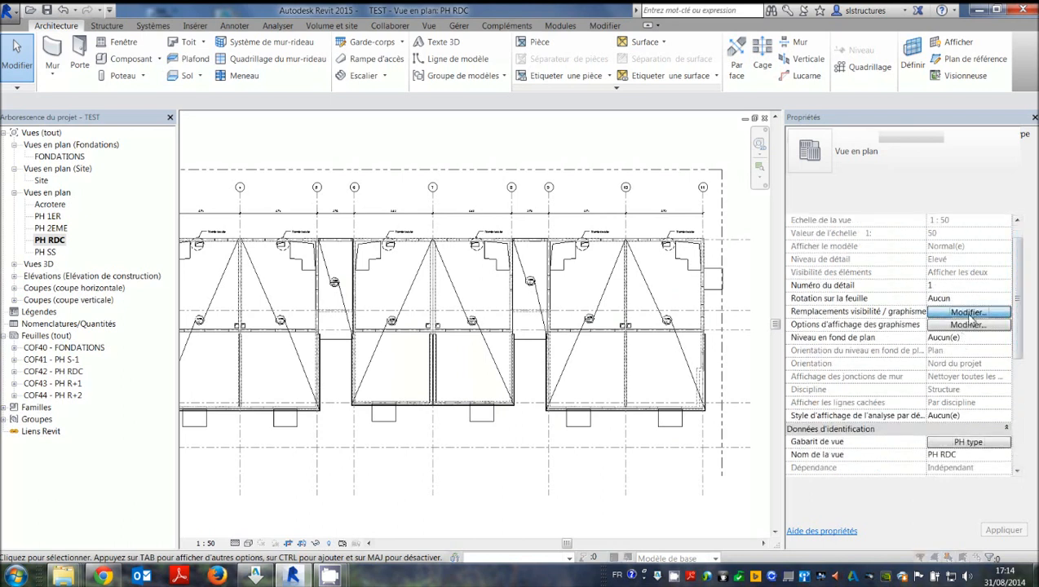
left_click(968, 313)
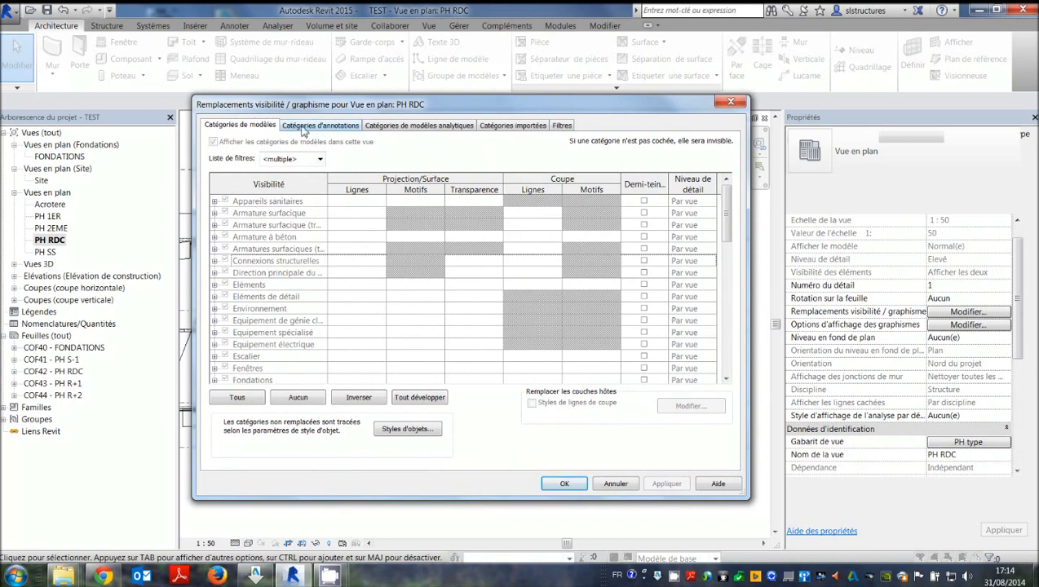
left_click(303, 128)
left_click(383, 125)
left_click(734, 105)
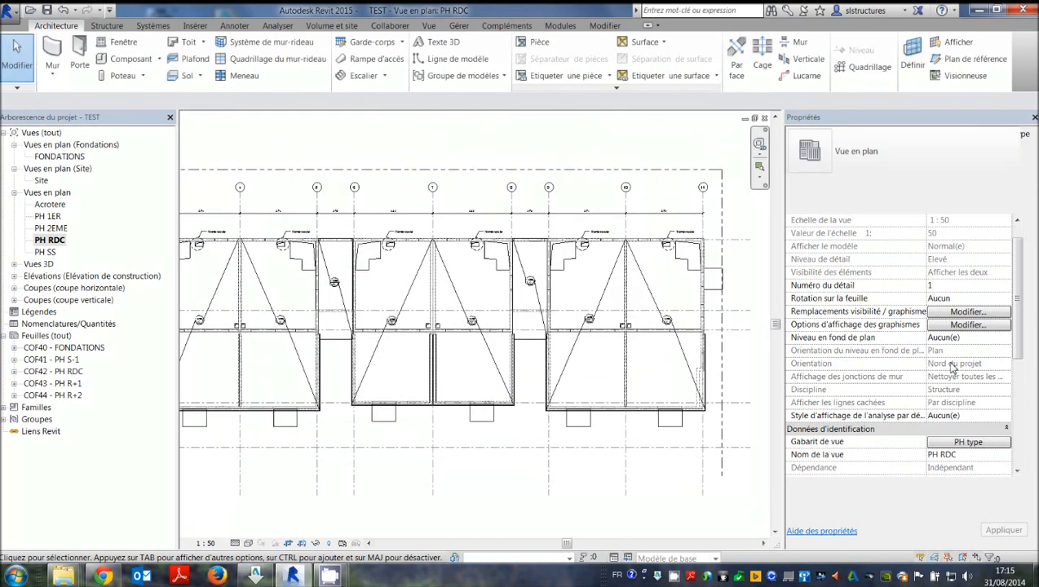
Exclude the model, annotation, analytical, import and filter overrides from the "PH type" template
left_click(968, 441)
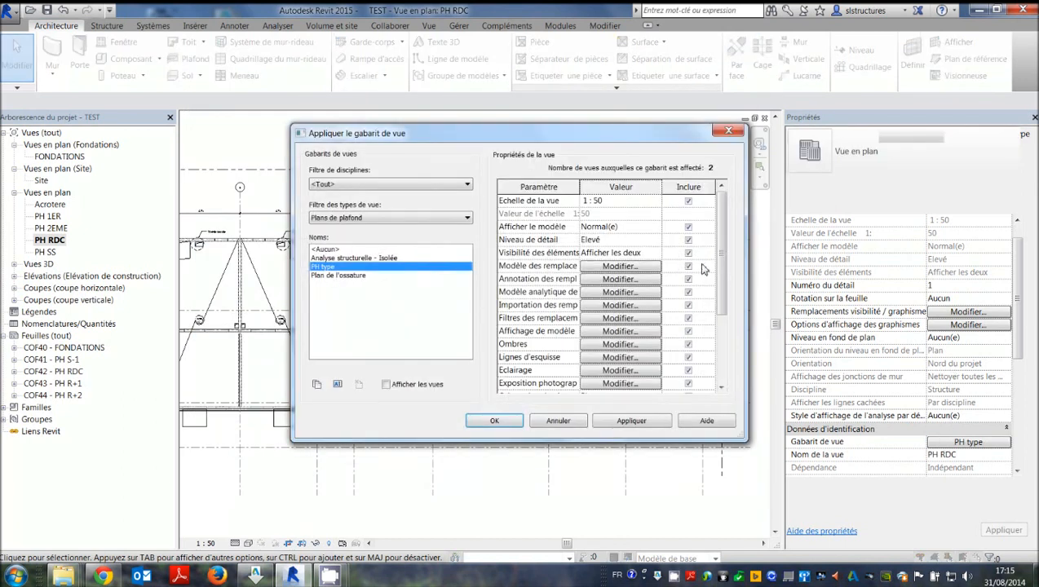
left_click(688, 266)
left_click(688, 278)
left_click(688, 292)
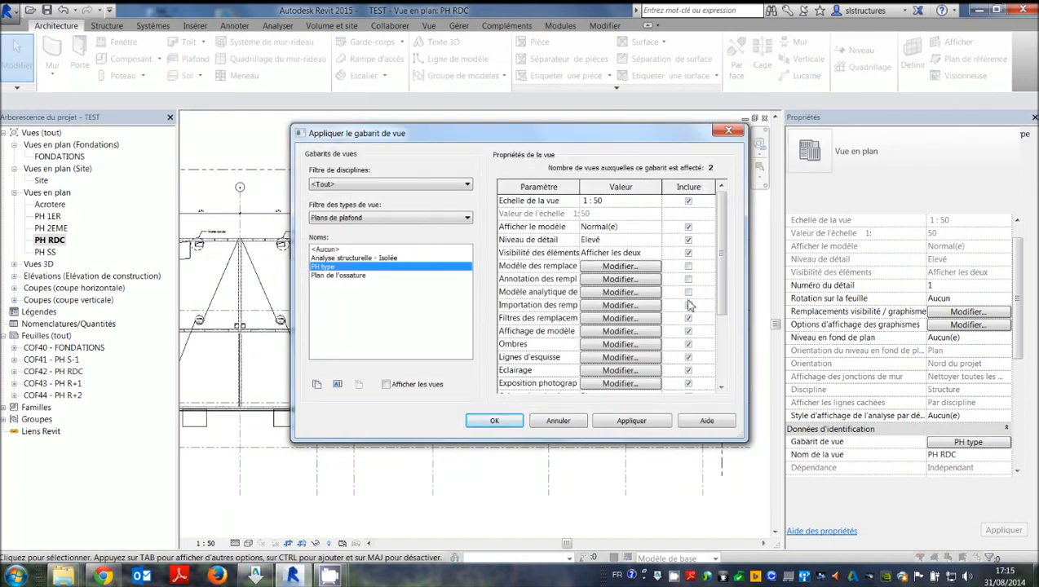
left_click(688, 318)
left_click(494, 420)
Check whether the model, annotation, analytical and imported category overrides of PH RDC are editable, and close them without applying changes
left_click(967, 311)
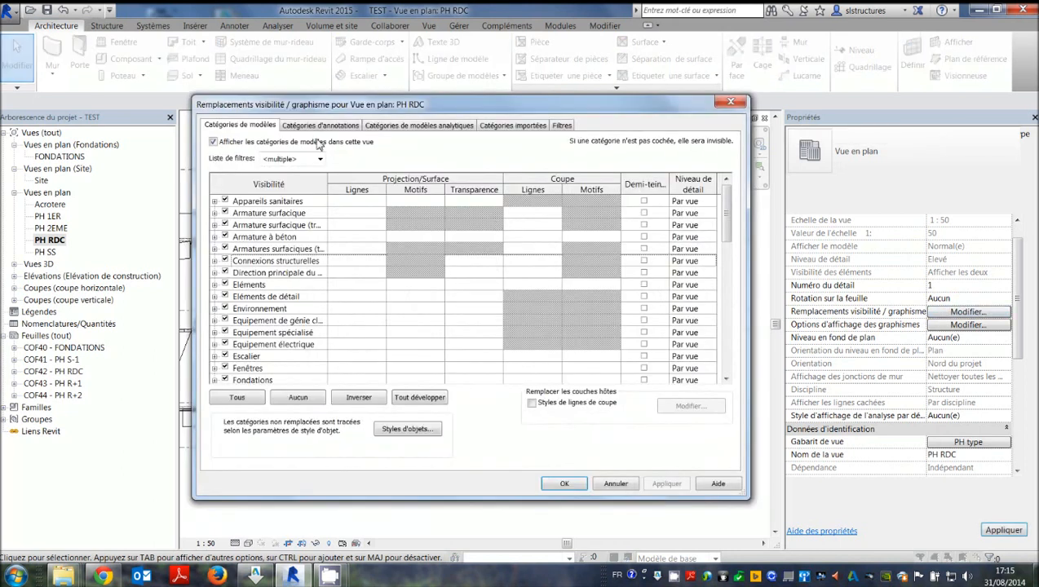
left_click(320, 126)
left_click(408, 127)
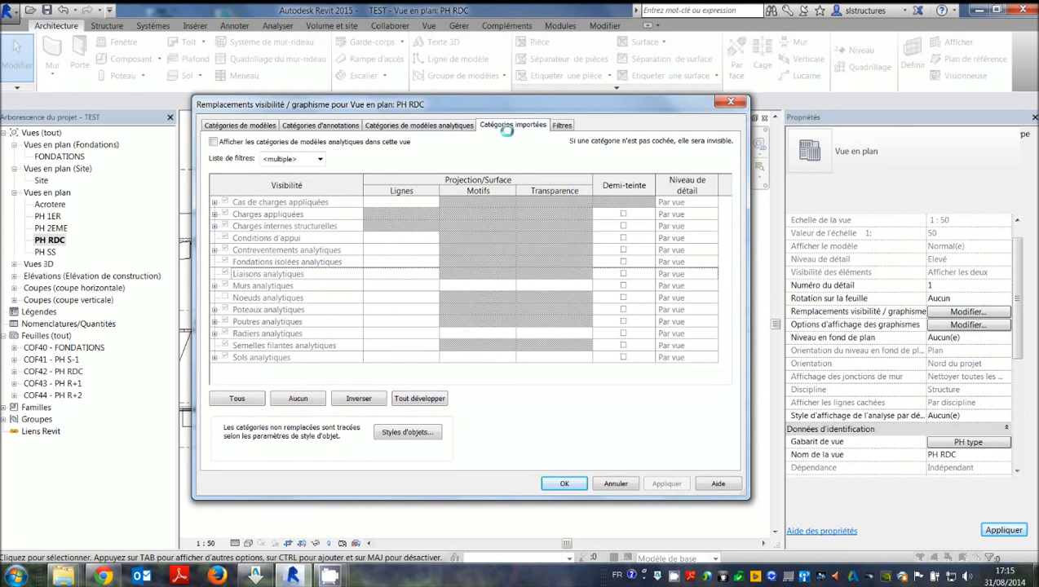
left_click(447, 128)
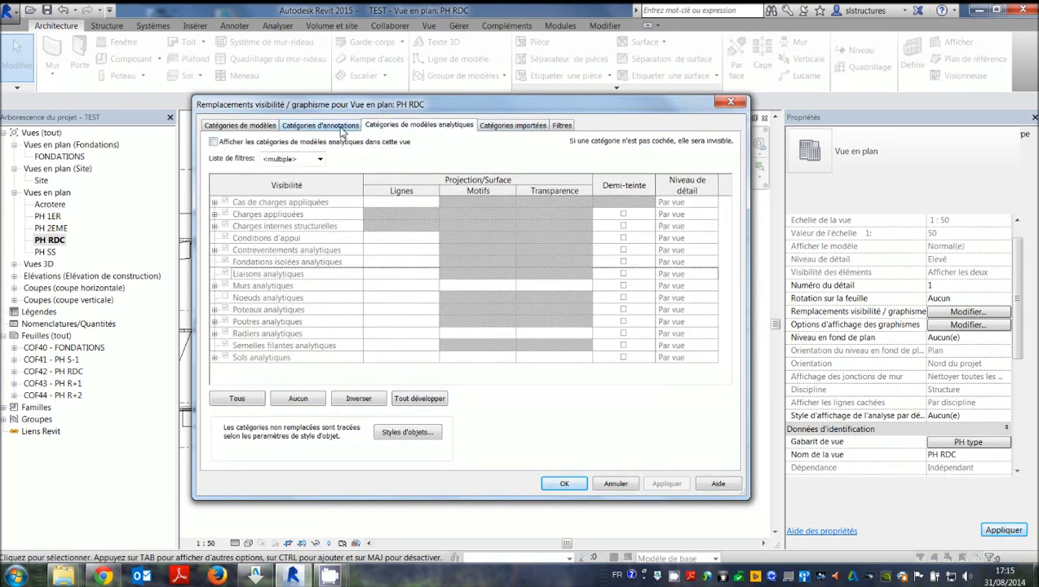
left_click(246, 144)
left_click(538, 128)
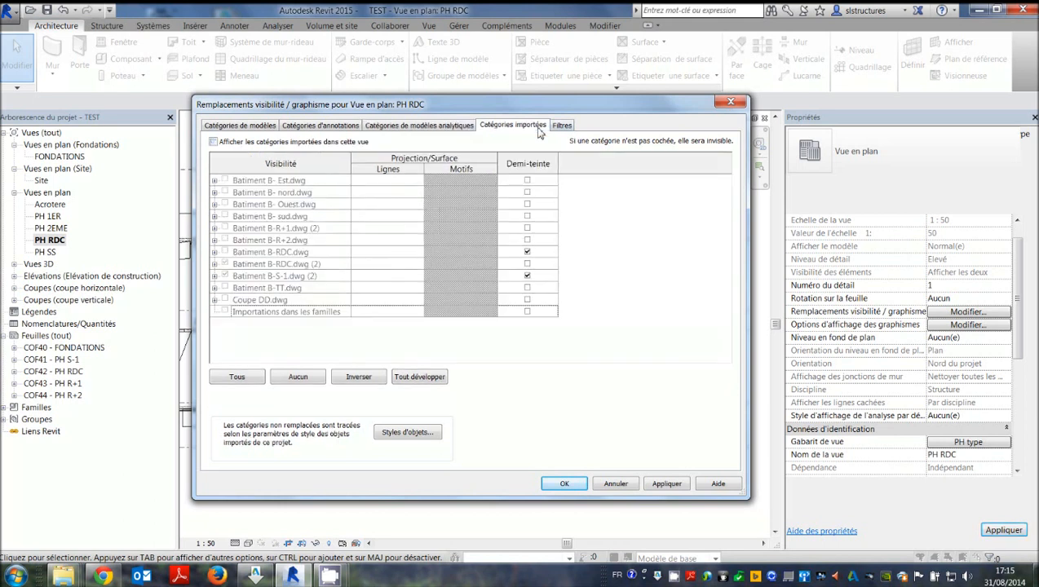
left_click(729, 103)
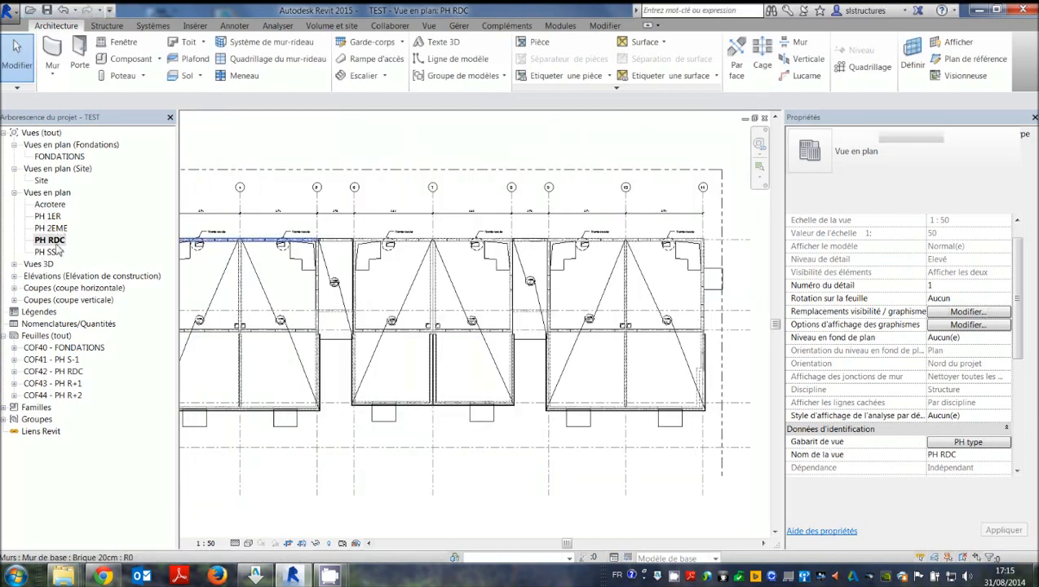
Open the FONDATIONS plan view and remove its view template by assigning <Aucun>
double_click(72, 157)
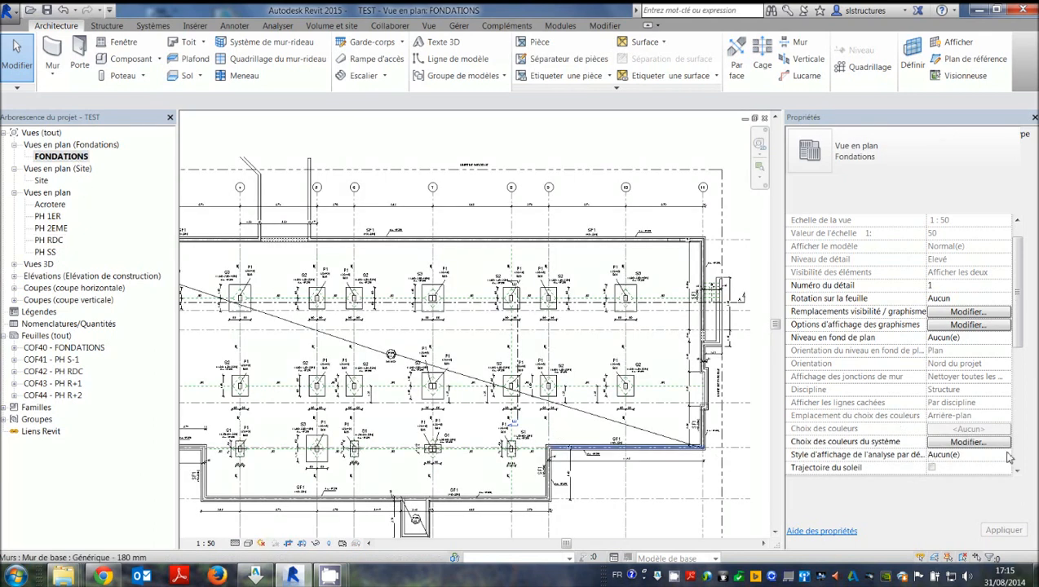
scroll(1023, 344, "down", 5)
left_click(970, 325)
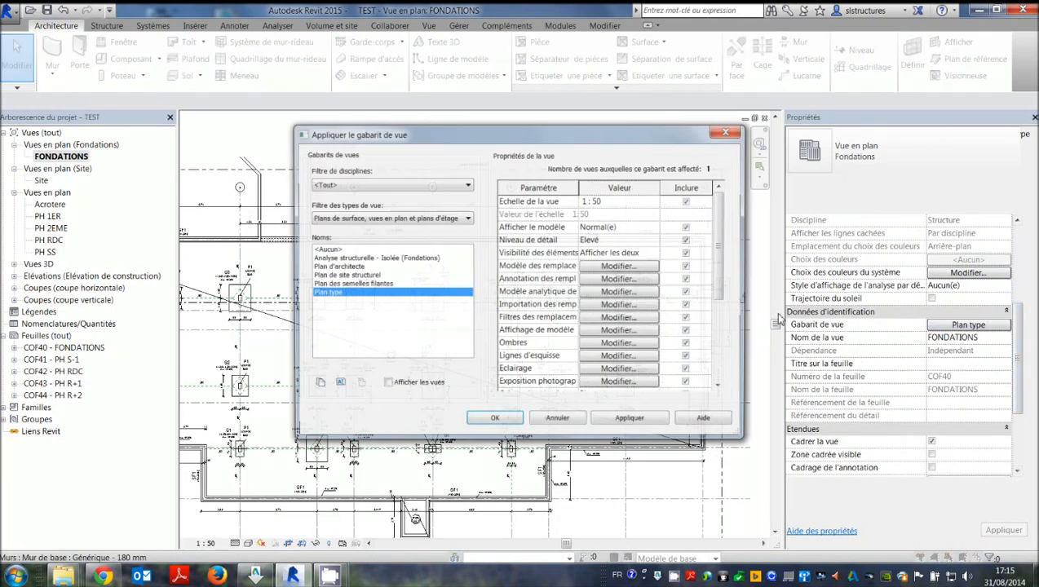
left_click(326, 249)
left_click(494, 420)
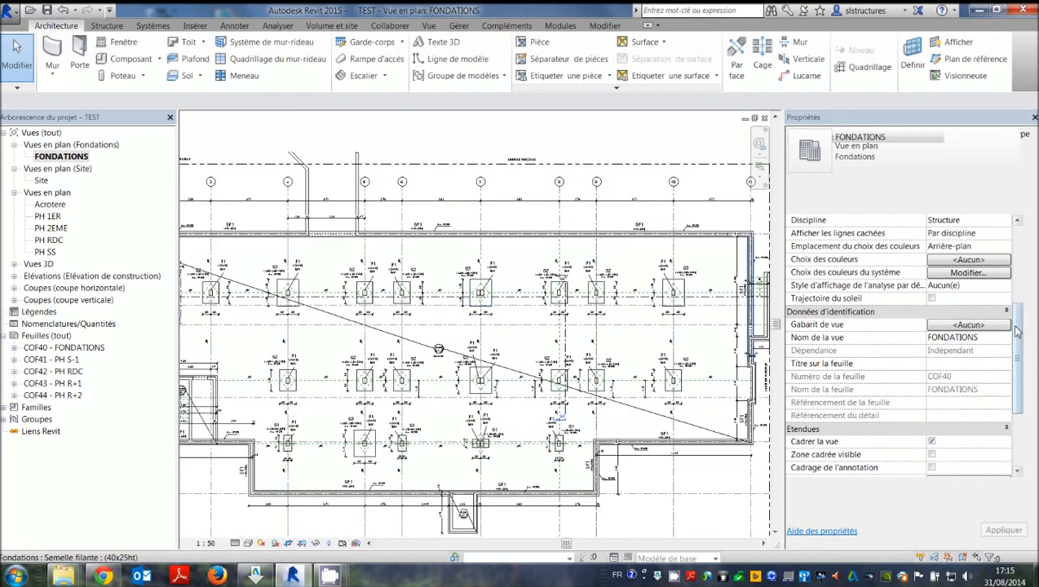
Hide the Fondations model category in the FONDATIONS view through its visibility/graphics overrides
scroll(1017, 299, "up", 3)
scroll(1017, 298, "up", 1)
left_click(968, 246)
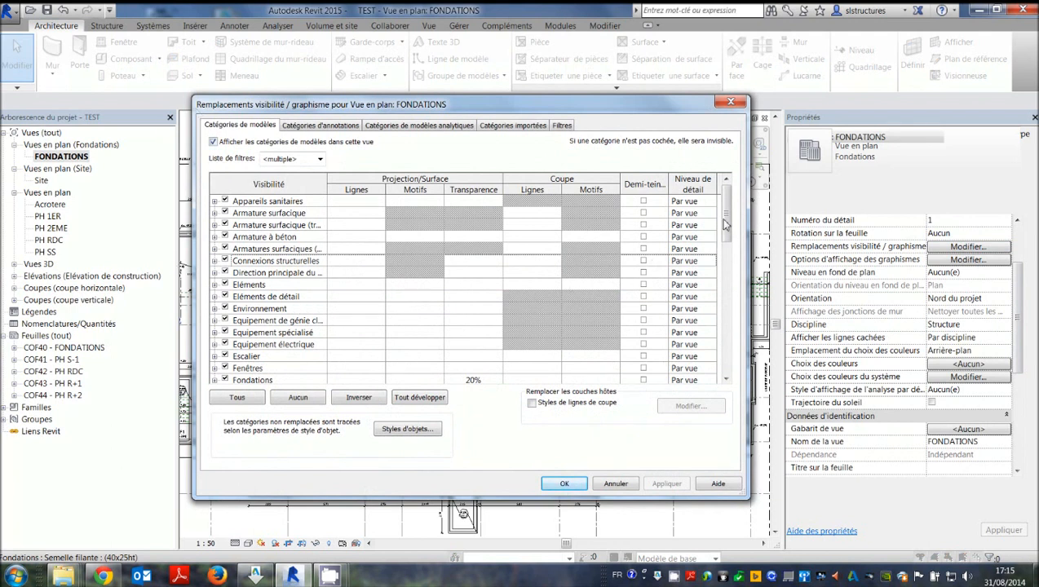
left_click_drag(723, 222, 729, 251)
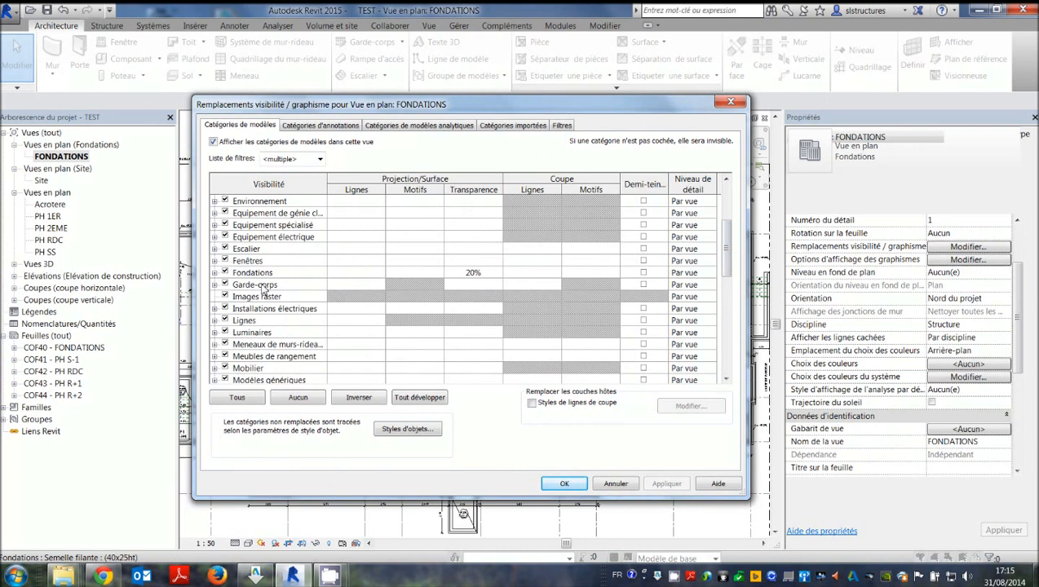
left_click(228, 275)
left_click(564, 484)
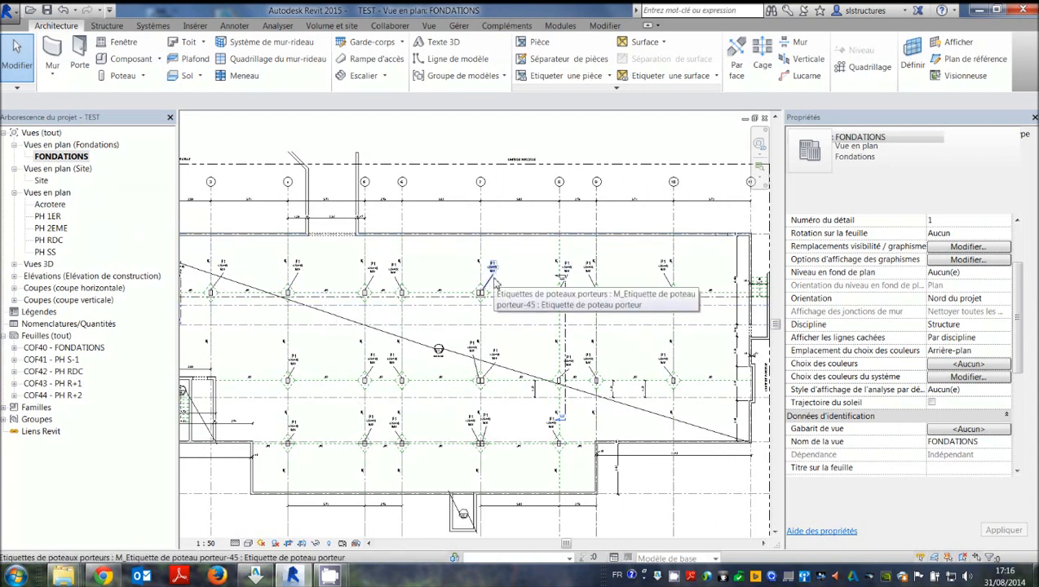
Turn the Fondations model category back on in the visibility/graphics overrides of the FONDATIONS view
left_click(967, 247)
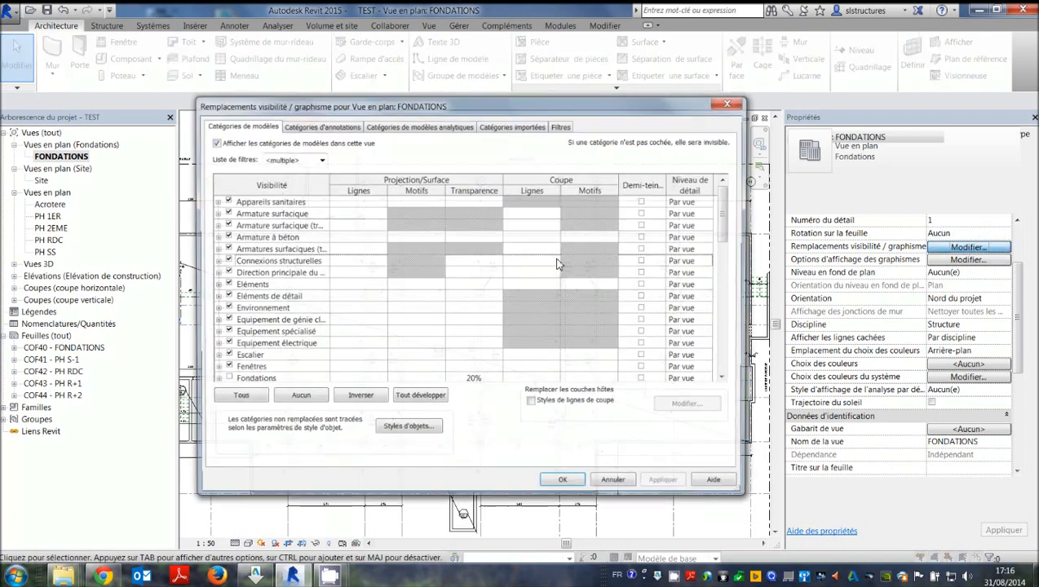
left_click_drag(726, 227, 725, 242)
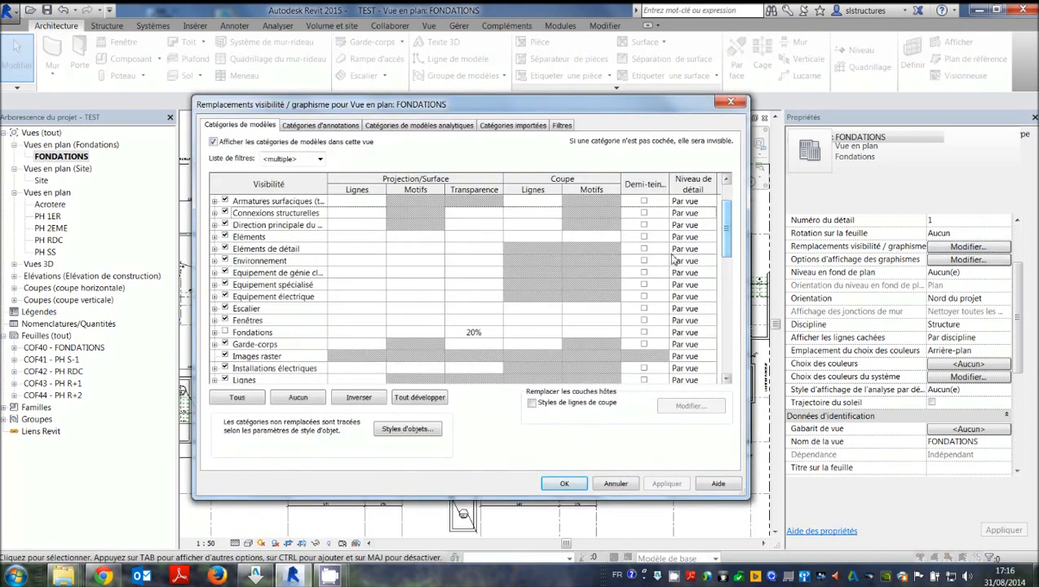
left_click(225, 333)
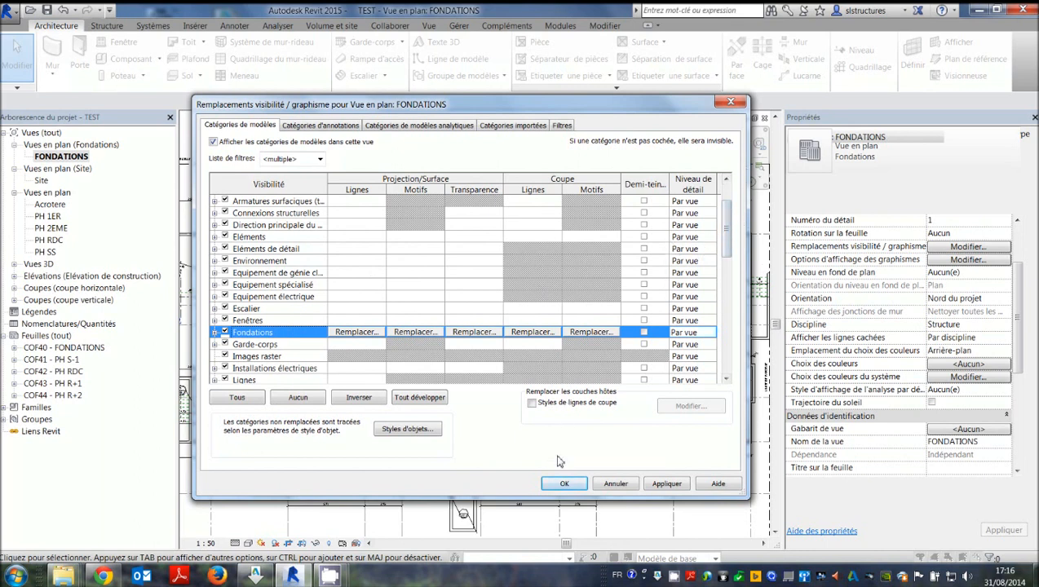
Override the cut line colour of the Poteaux porteurs category with Vert, leaving the line pattern without an override
left_click_drag(724, 236, 726, 314)
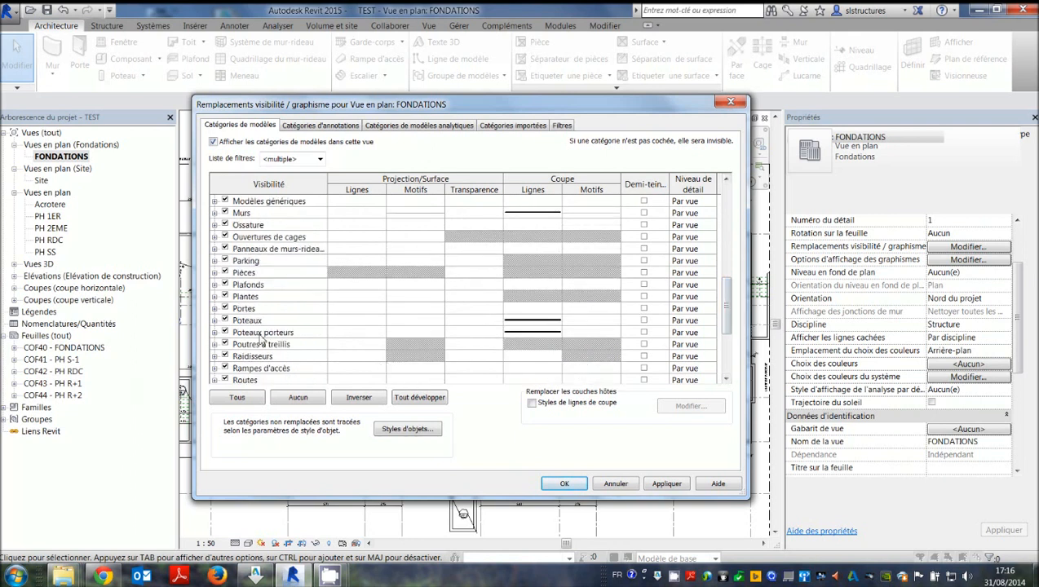
left_click(532, 334)
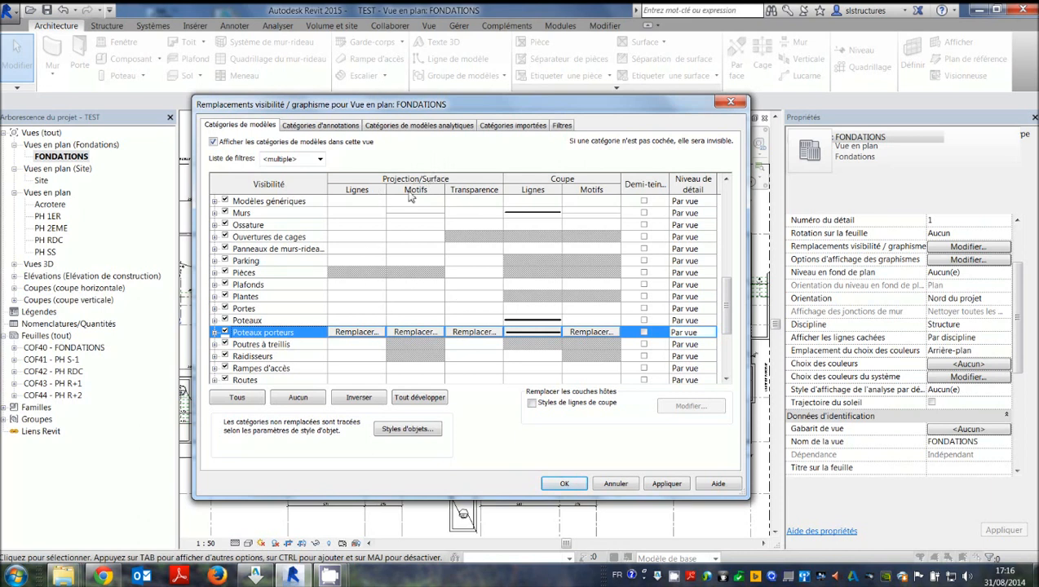
left_click(551, 335)
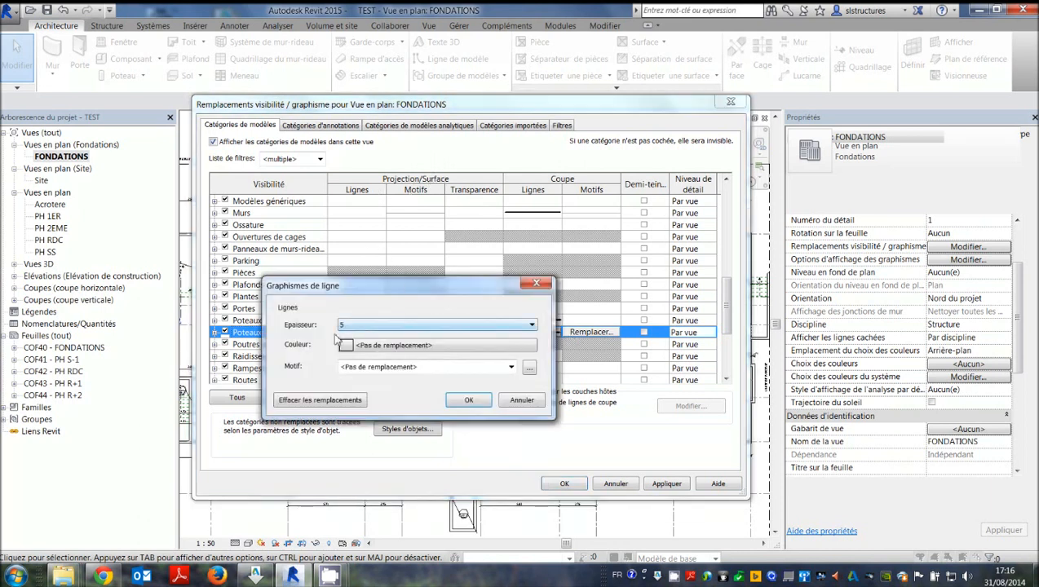
left_click(375, 346)
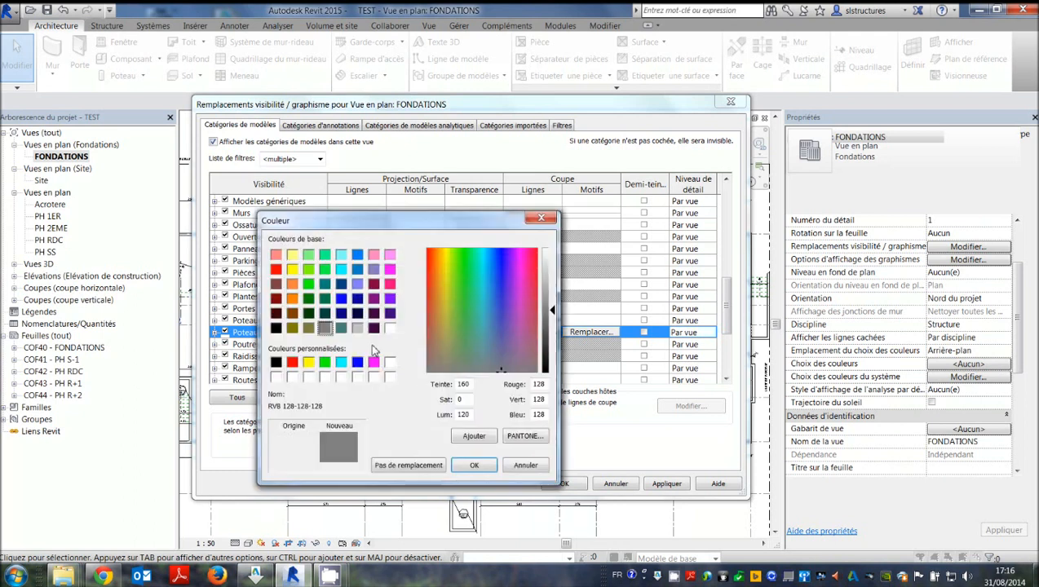
left_click(324, 362)
left_click(474, 465)
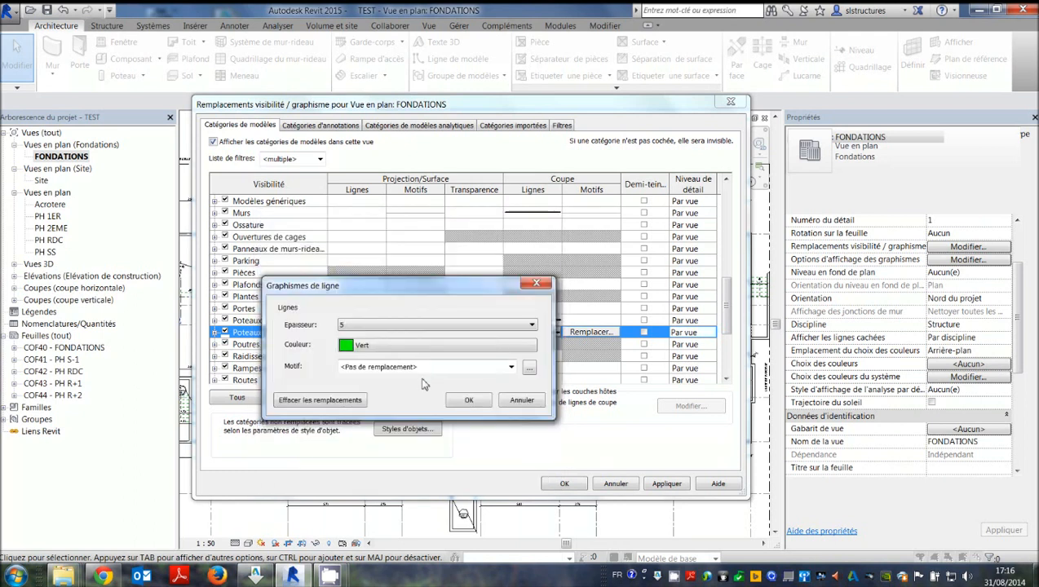
left_click(508, 368)
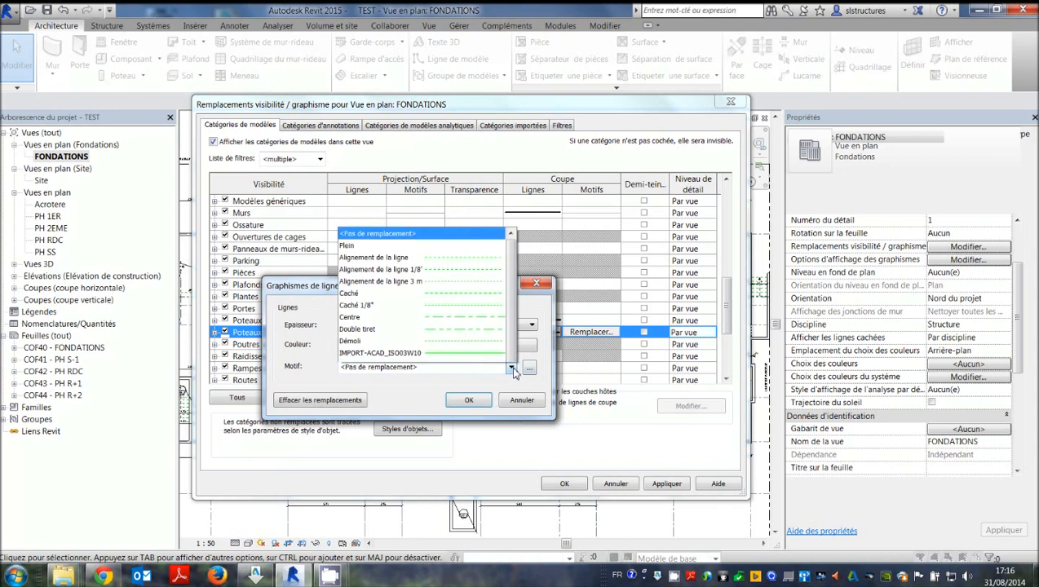
left_click(508, 368)
left_click(508, 369)
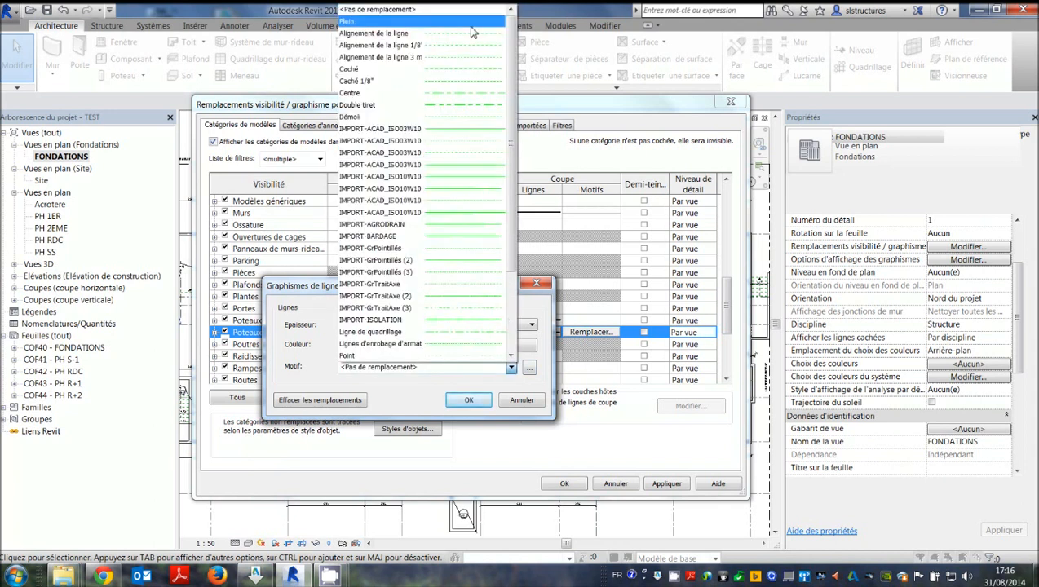
left_click(464, 399)
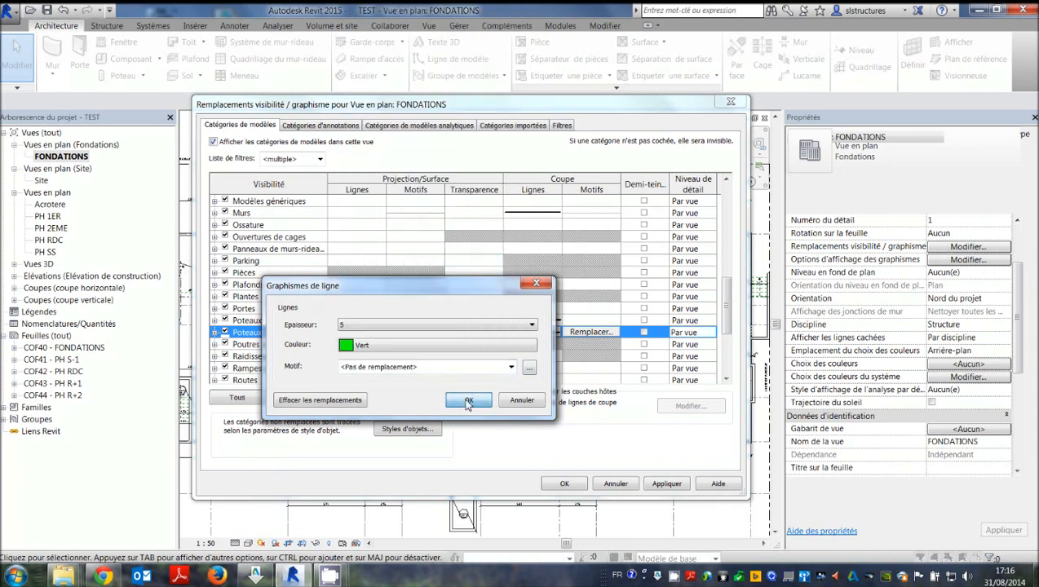
left_click(468, 400)
Override the cut fill of Poteaux porteurs with the Uni pattern in Vert and apply the overrides to the FONDATIONS view
left_click(590, 333)
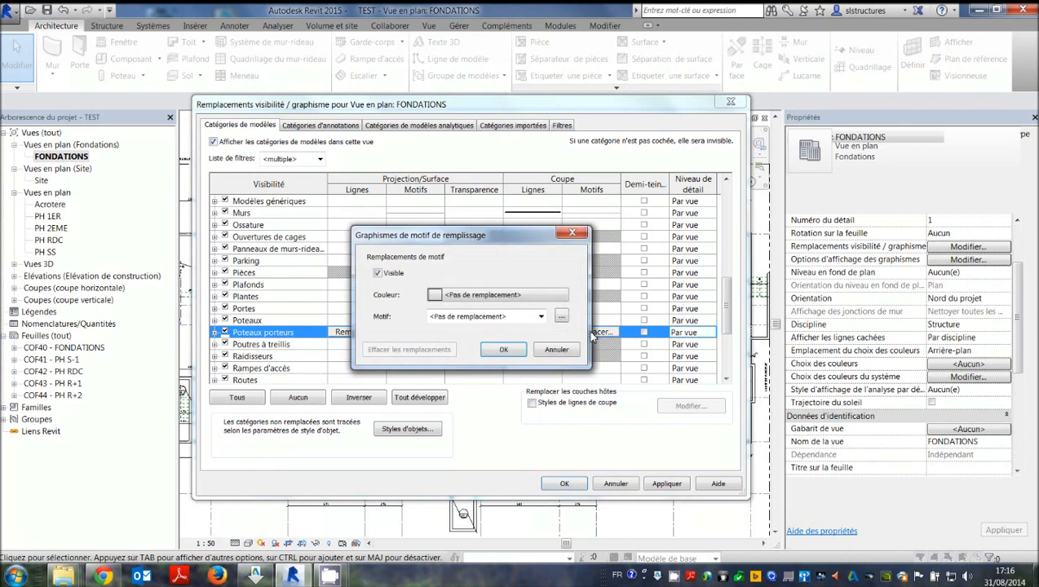
left_click(497, 295)
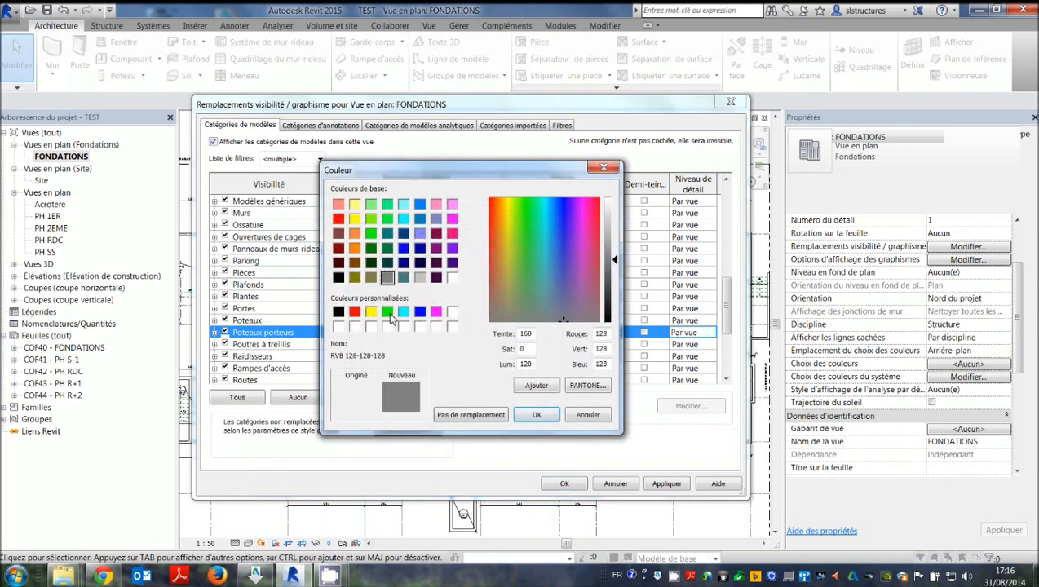
left_click(387, 310)
left_click(536, 414)
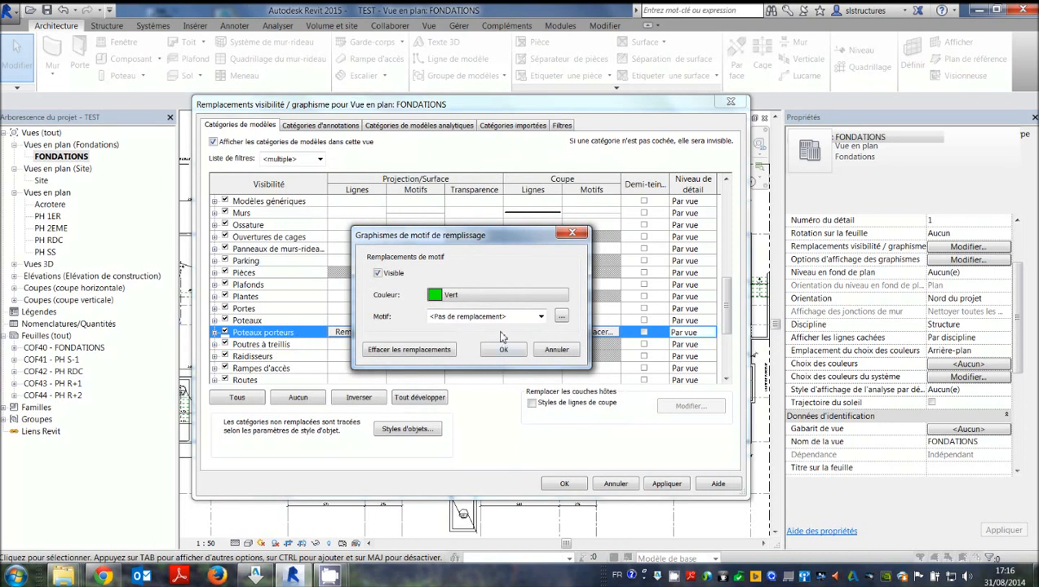
left_click(530, 316)
scroll(605, 101, "down", 5)
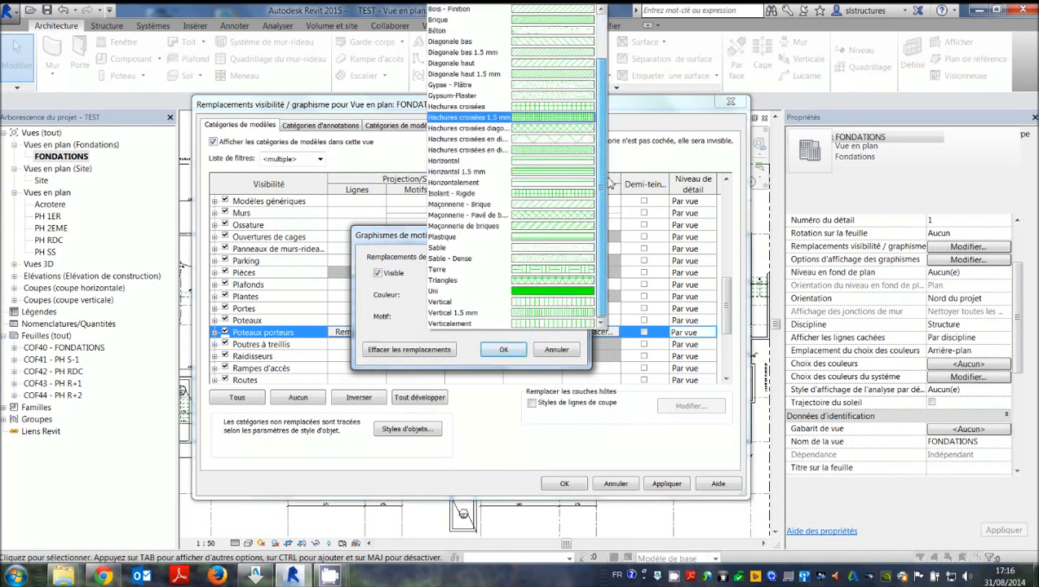
left_click(522, 323)
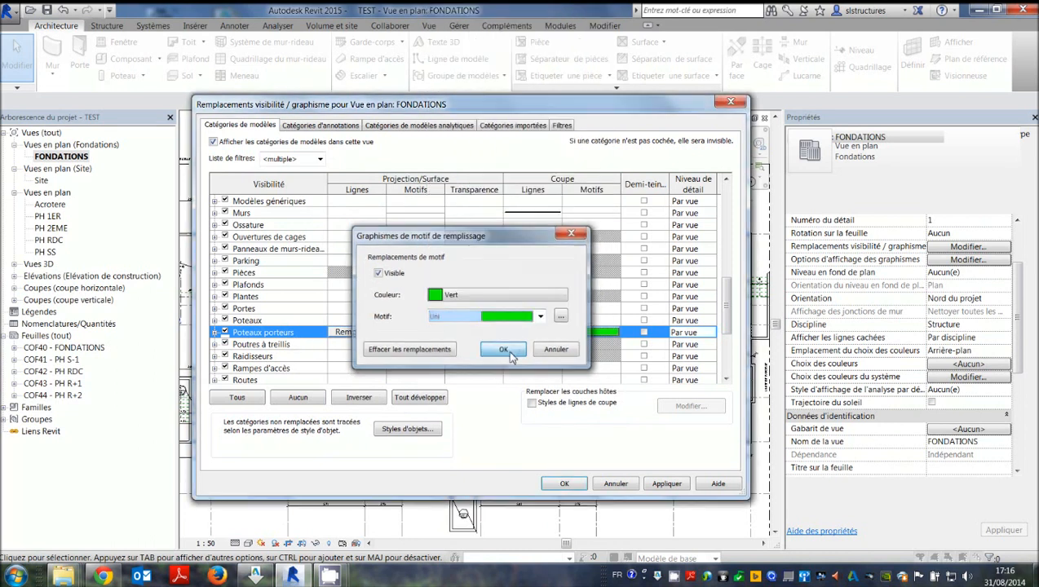
left_click(508, 349)
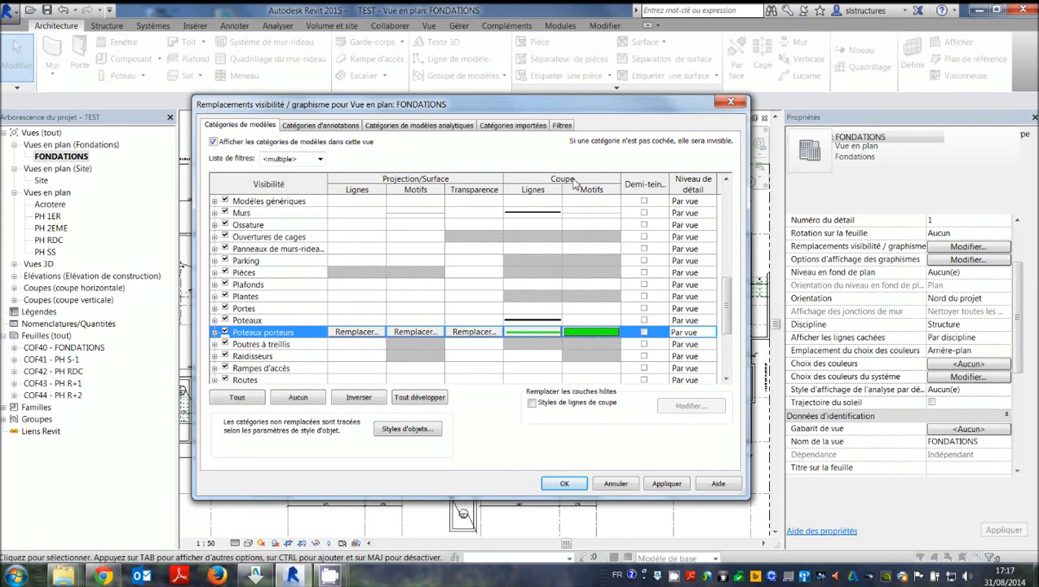
left_click(355, 298)
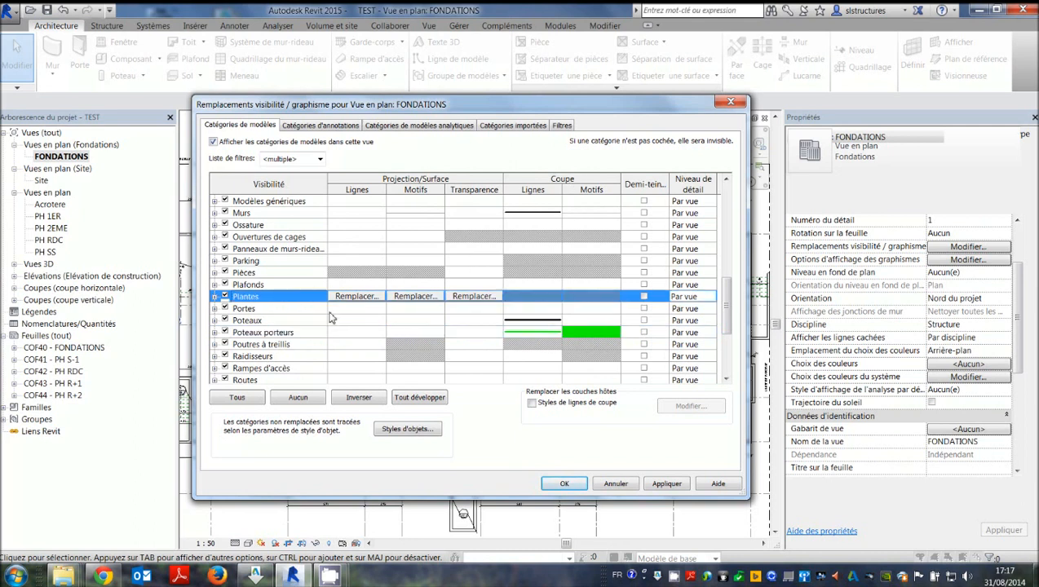
left_click(563, 483)
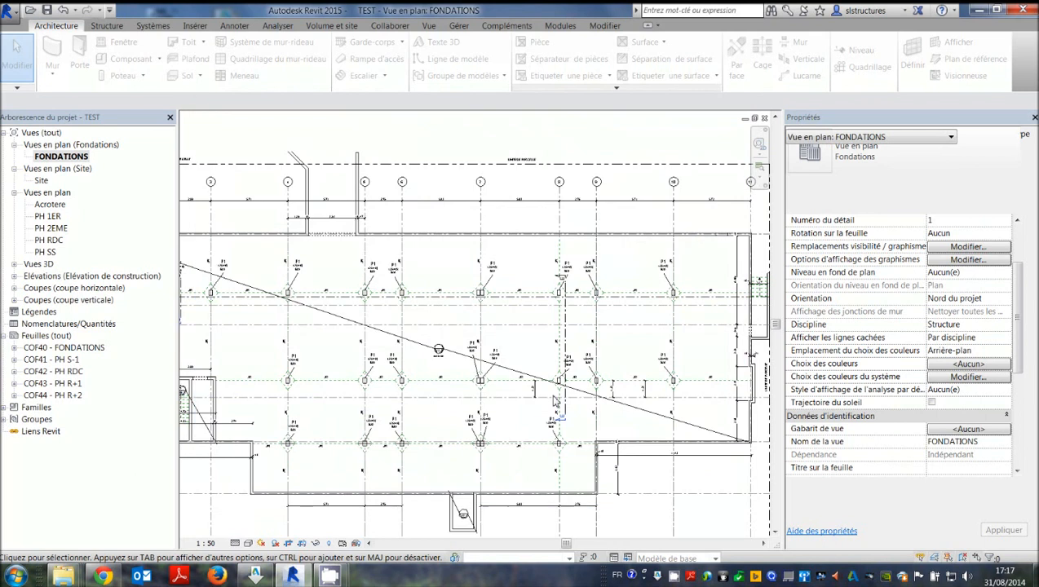
Compare how the structural columns are displayed in the FONDATIONS view and in the PH SS view
scroll(503, 301, "up", 8)
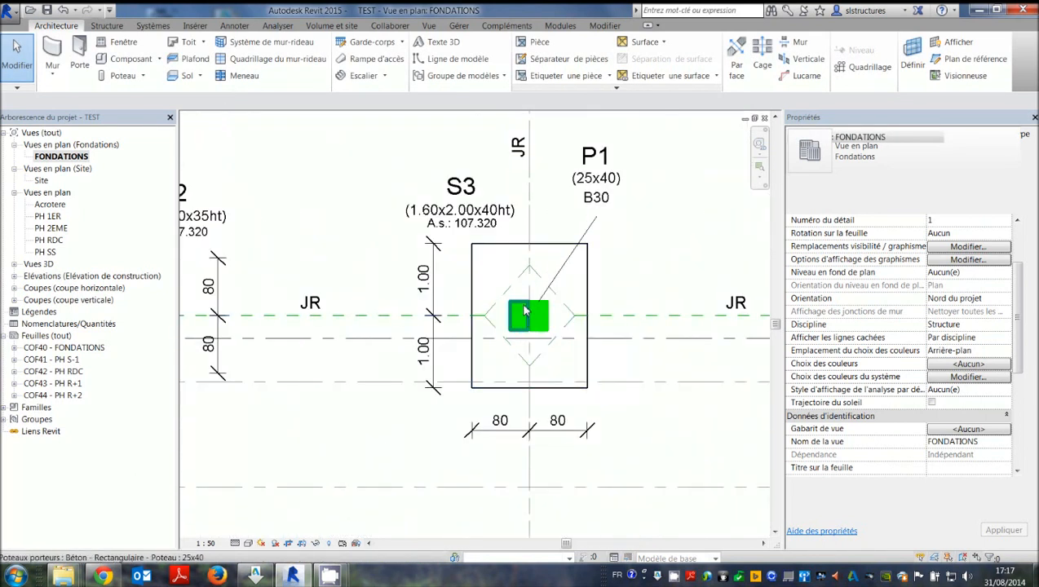
scroll(532, 305, "down", 6)
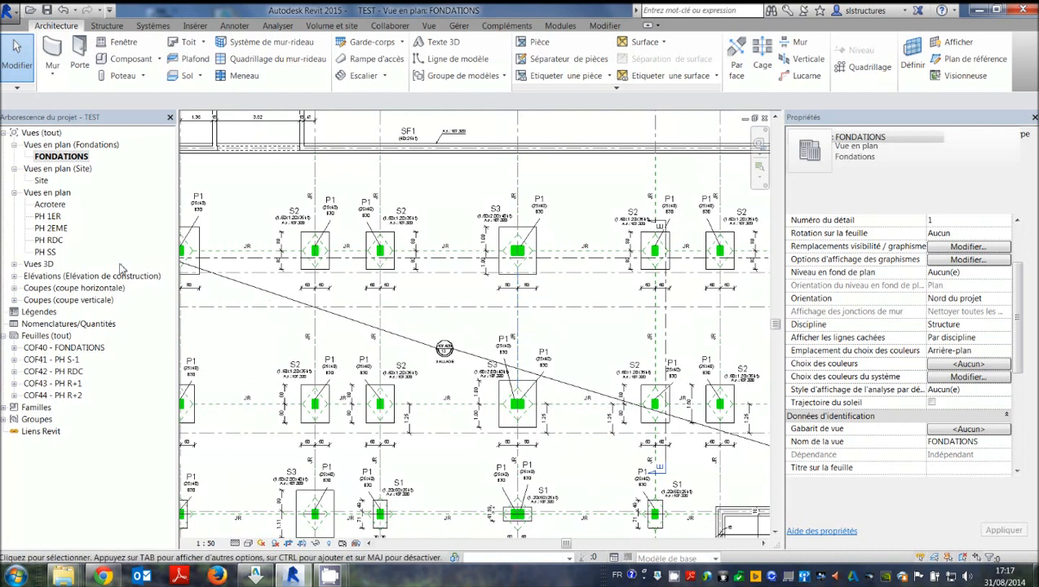
double_click(45, 252)
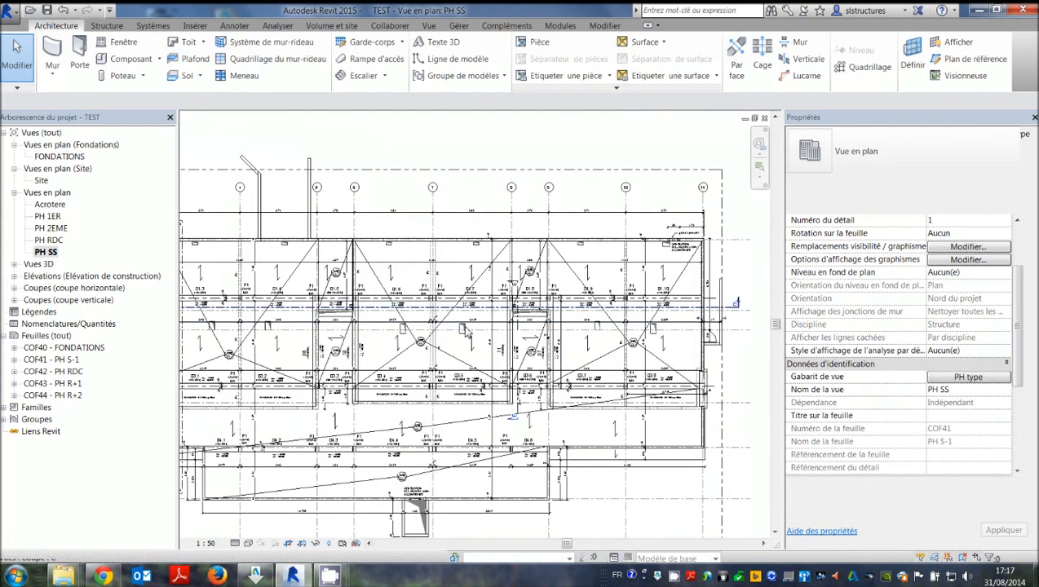
scroll(526, 289, "up", 6)
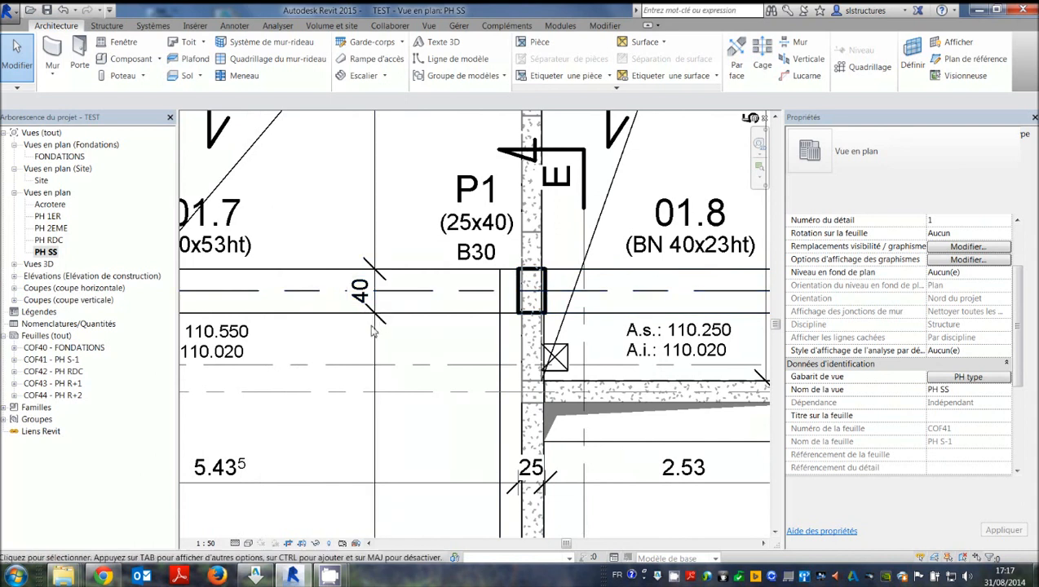
double_click(45, 157)
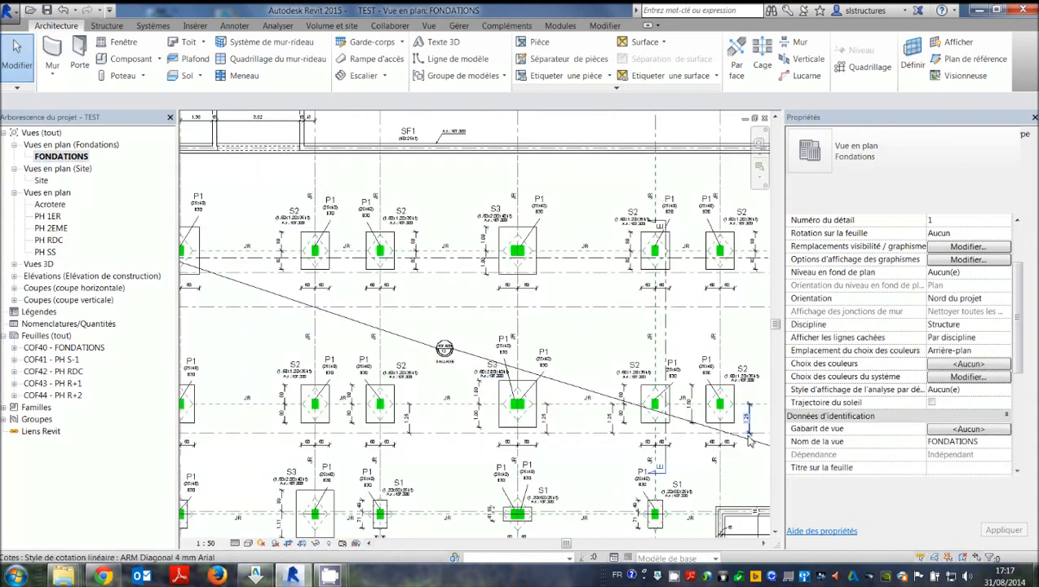
scroll(580, 325, "down", 2)
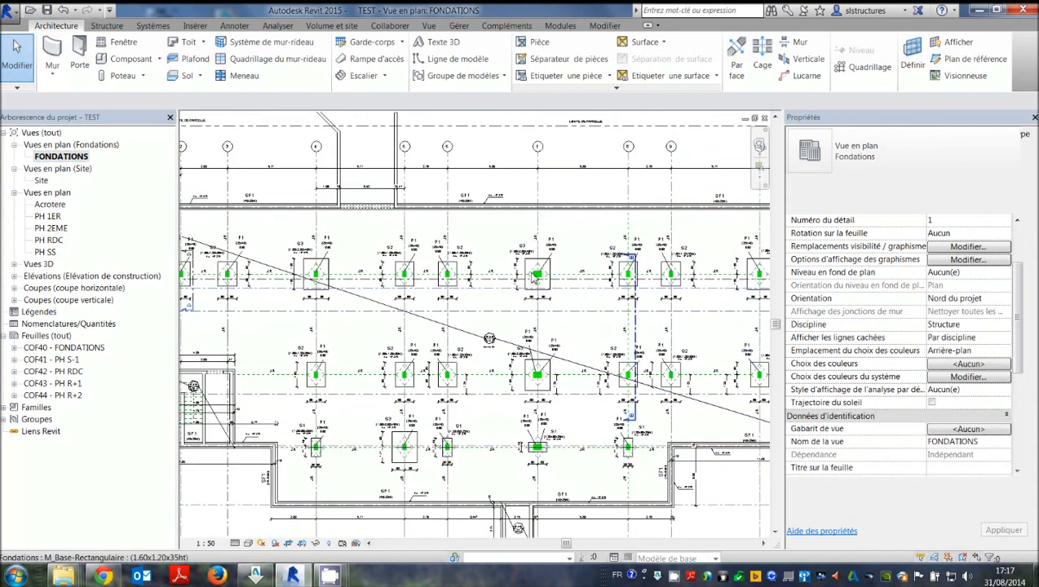
middle_click_drag(542, 282, 515, 278)
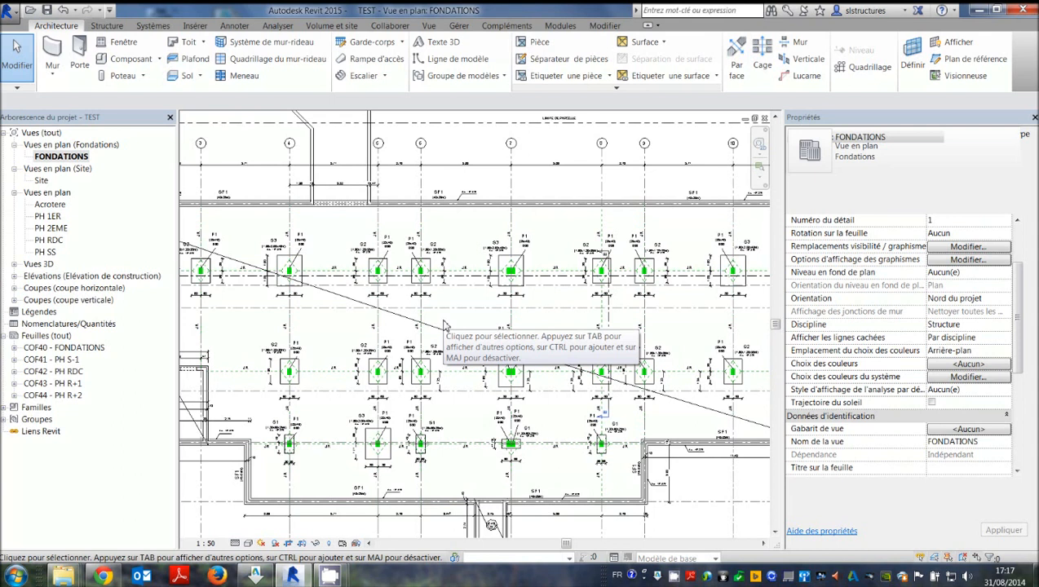
Turn off the display of all annotation categories in the FONDATIONS view and apply the overrides
left_click(939, 247)
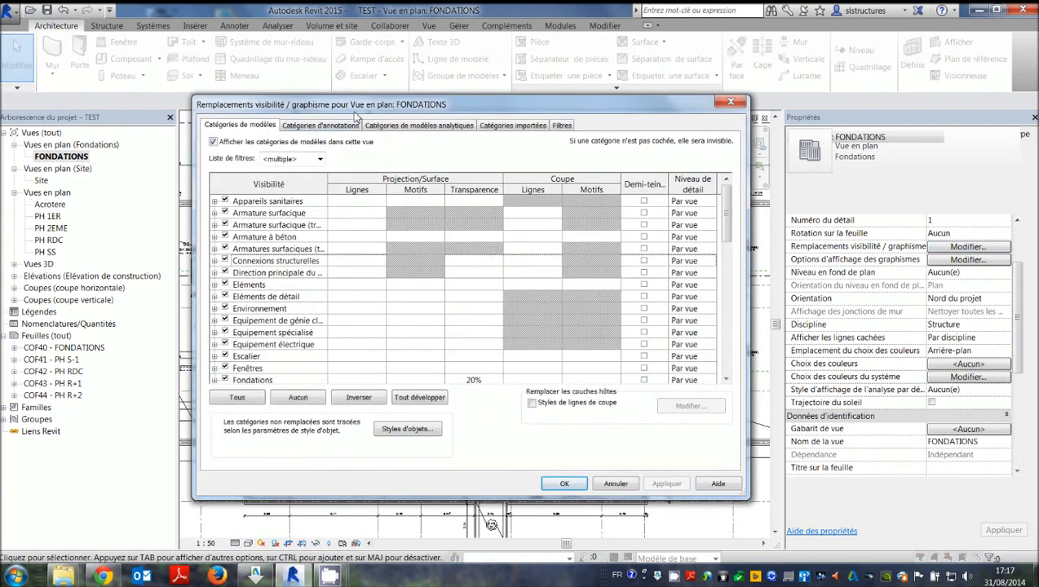
left_click(317, 126)
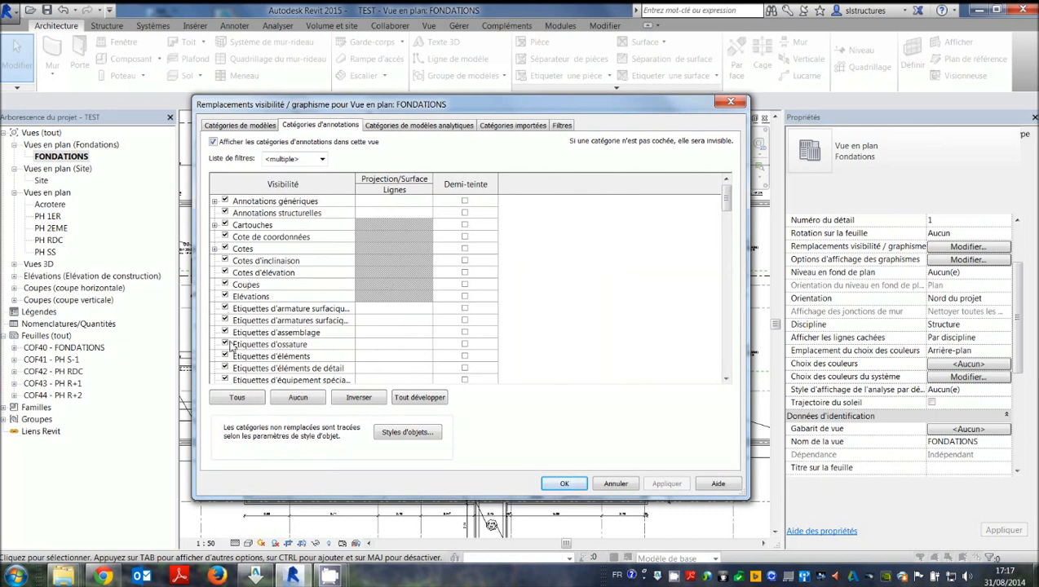
mouse_move(726, 204)
left_mouse_down()
mouse_move(729, 246)
mouse_move(742, 202)
left_mouse_up()
left_click(216, 144)
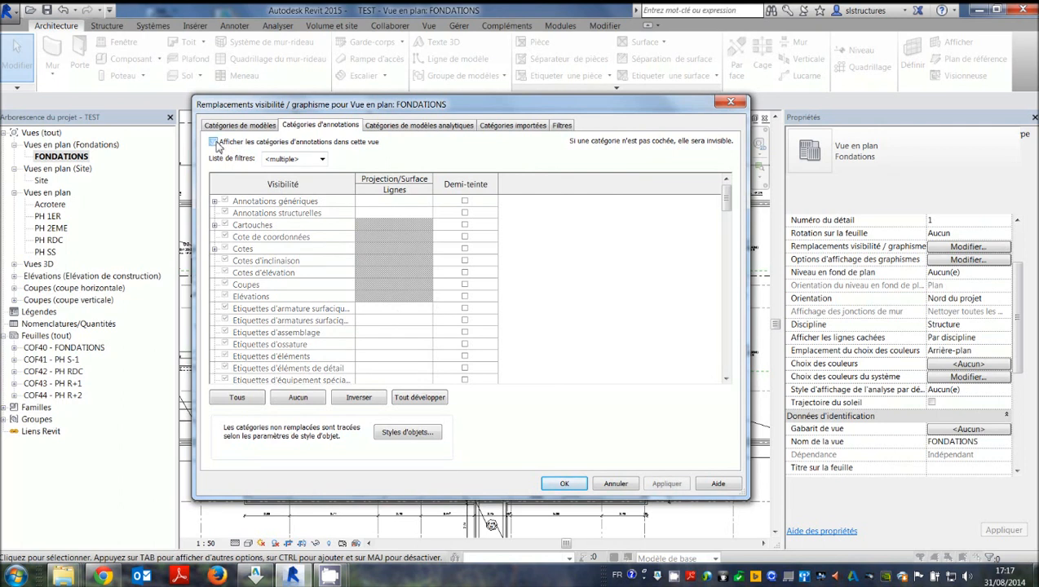
left_click(575, 486)
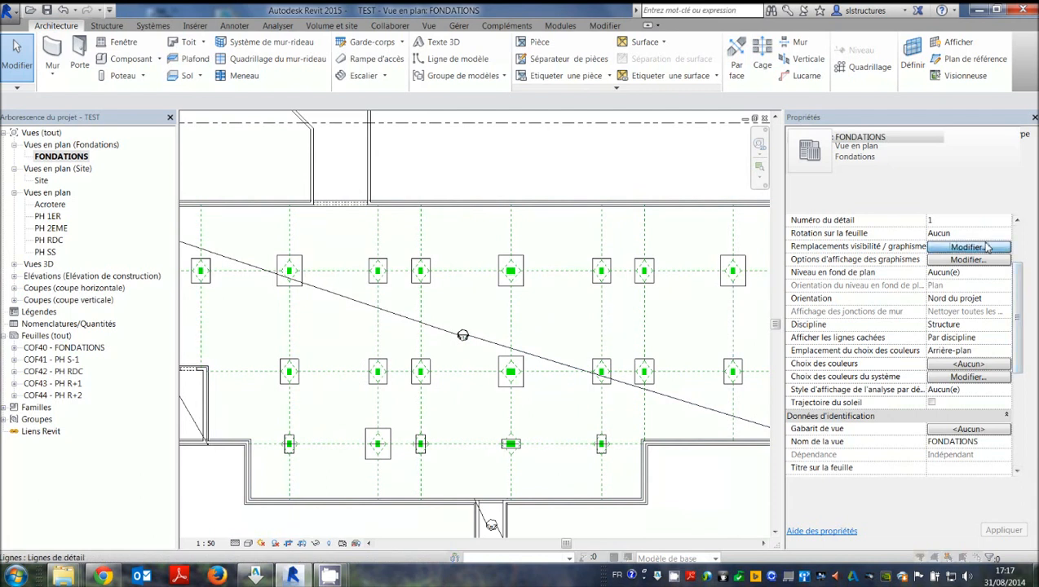
Turn the display of annotation categories back on in the FONDATIONS visibility/graphics overrides
left_click(968, 246)
left_click(307, 127)
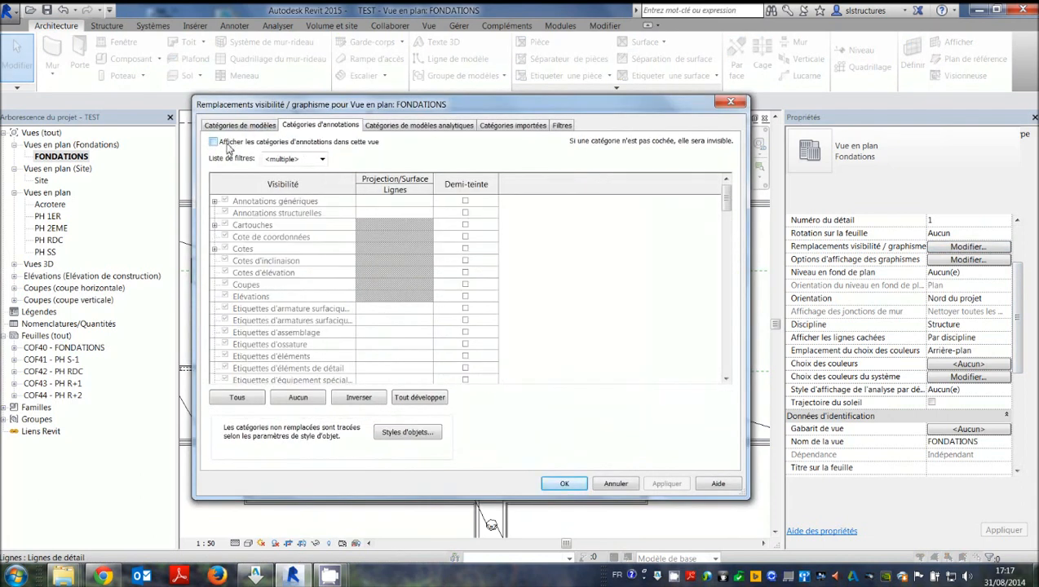
left_click(228, 143)
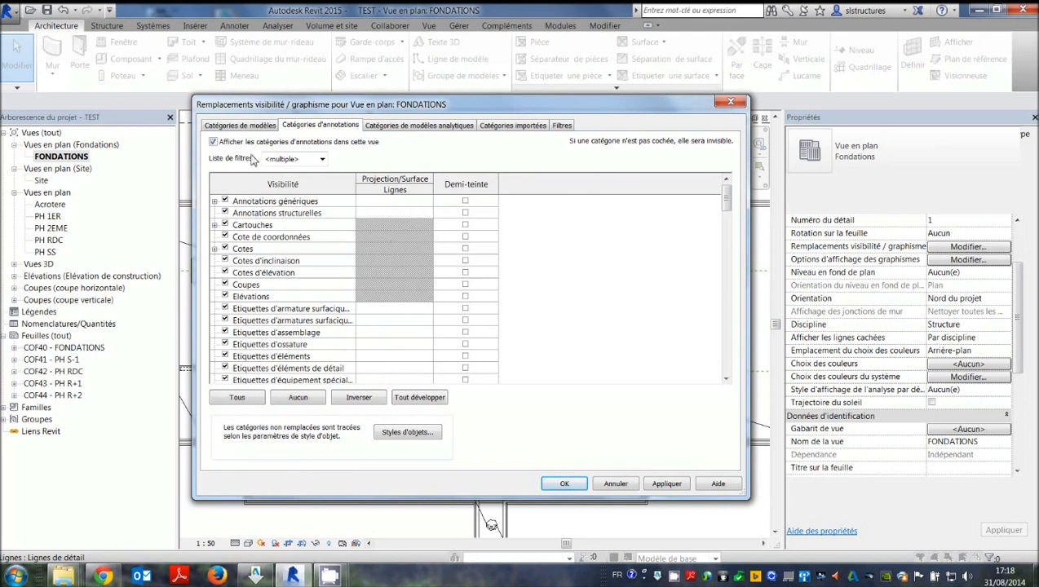
Set the Cotes annotation category to half-tone, apply the overrides and check the dimensions around the footings
left_click(241, 126)
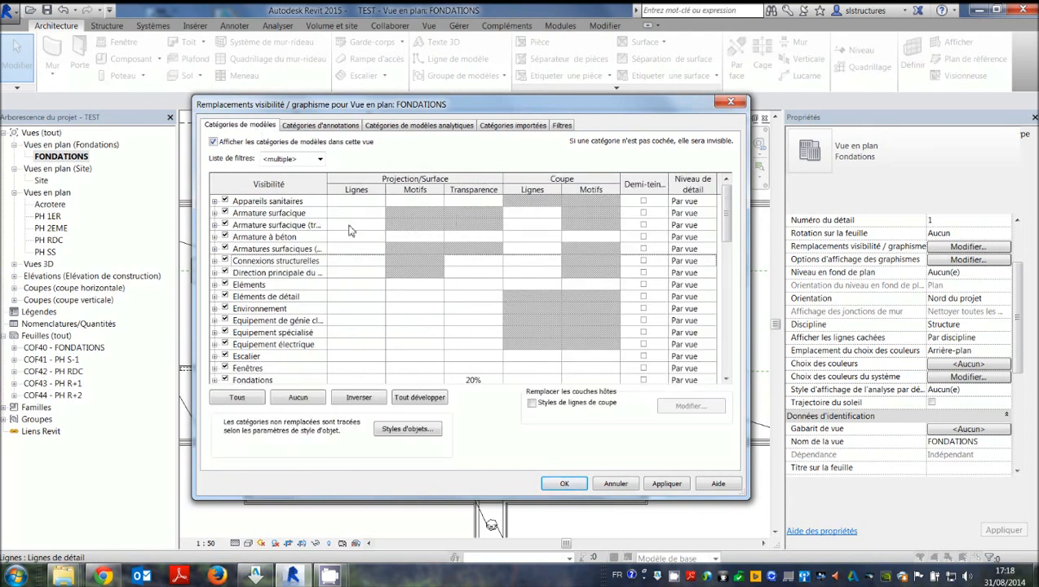
left_click(330, 126)
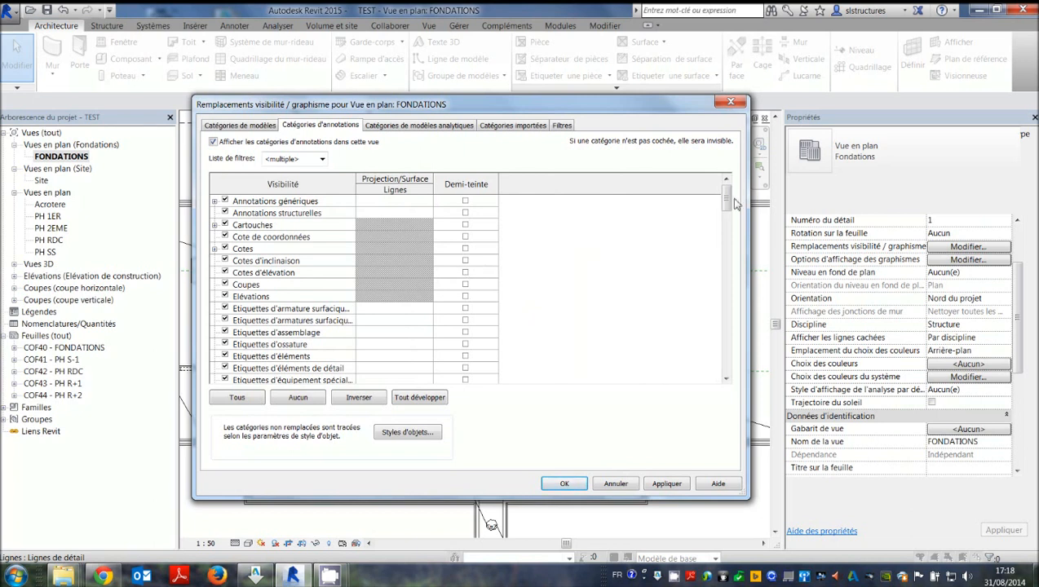
left_click_drag(732, 208, 736, 330)
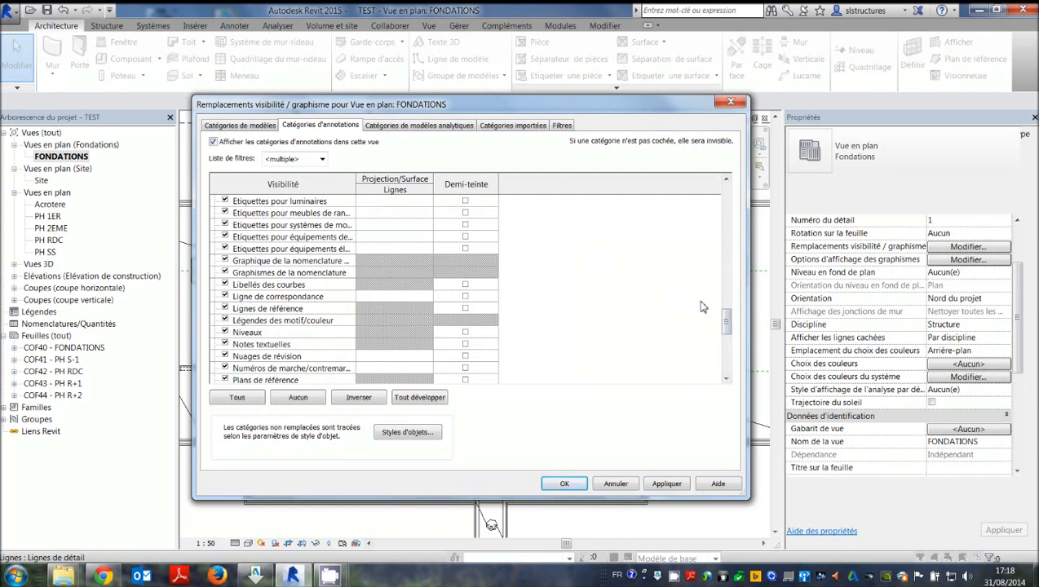
mouse_move(728, 322)
left_mouse_down()
mouse_move(729, 341)
mouse_move(745, 192)
left_mouse_up()
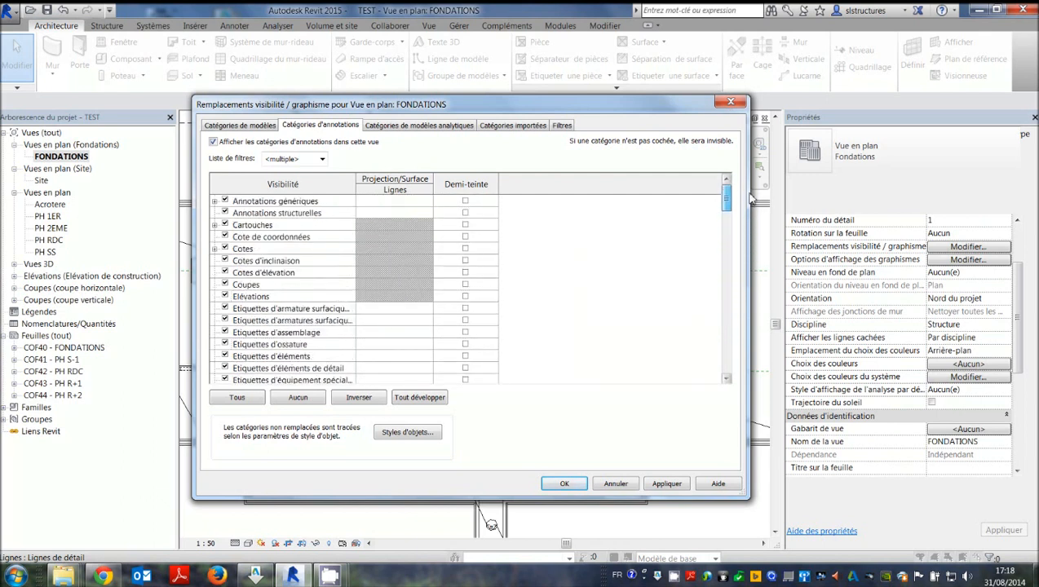
left_click(466, 249)
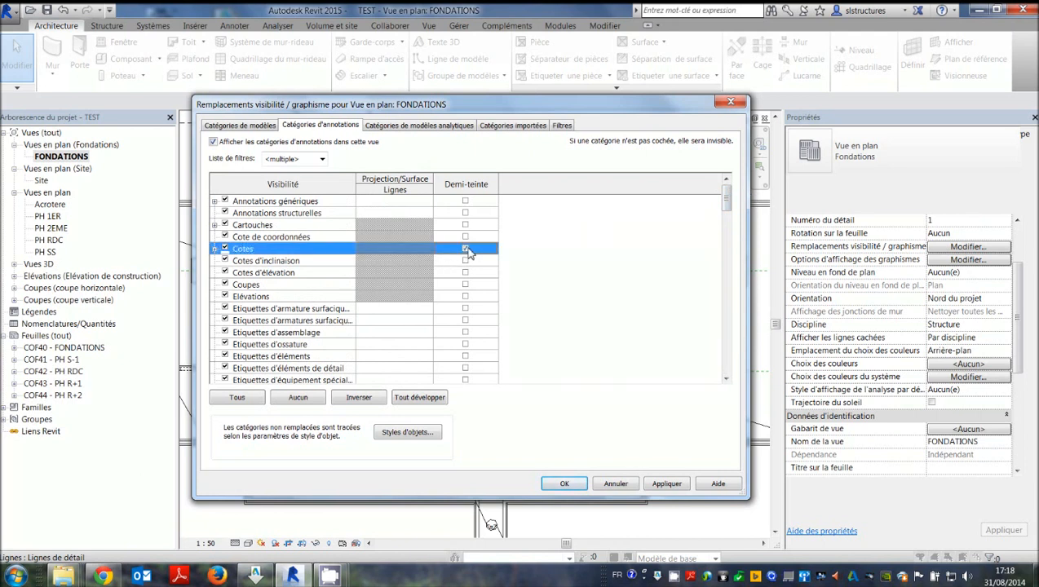
left_click(564, 483)
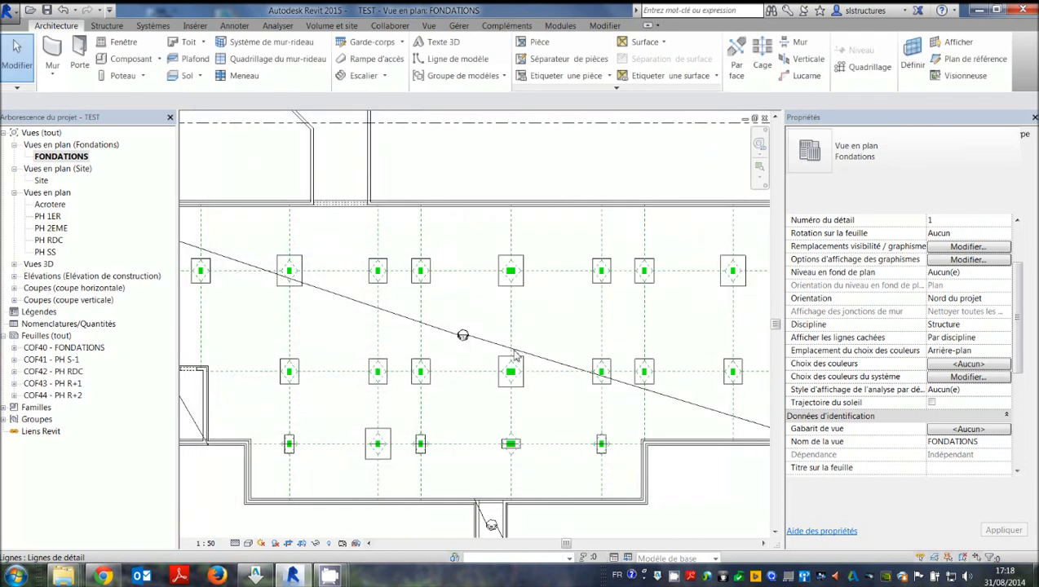
scroll(498, 282, "up", 6)
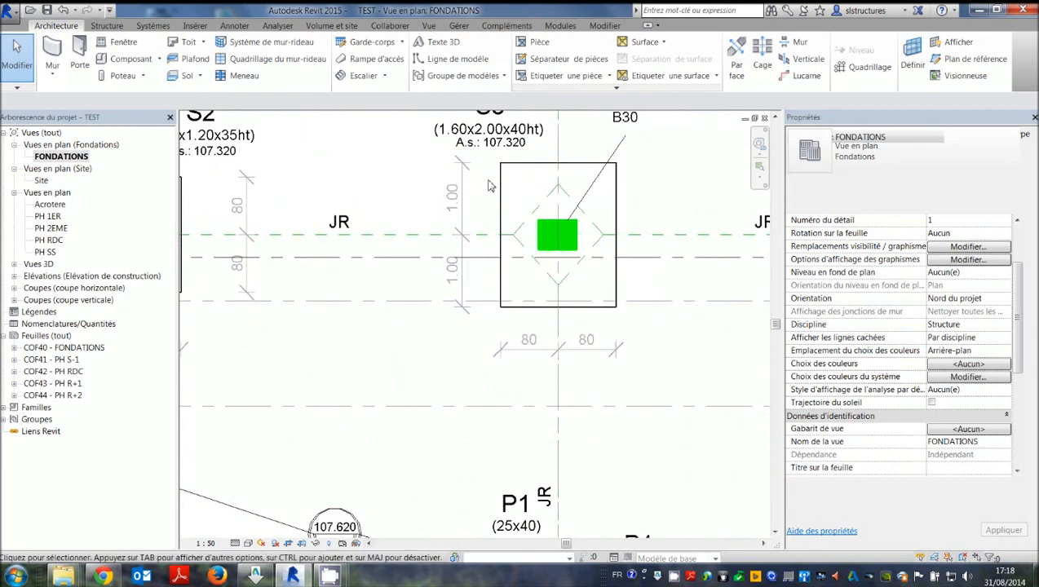
scroll(451, 184, "down", 2)
Review the imported, annotation, analytical and model categories and the filters in the FONDATIONS overrides, then close them without applying changes
left_click(968, 246)
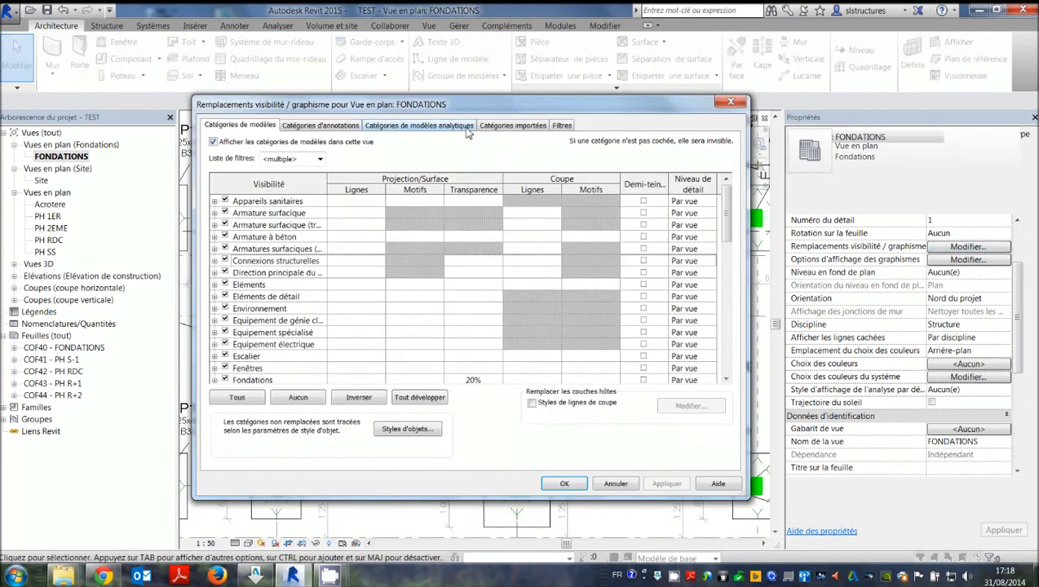
left_click(495, 126)
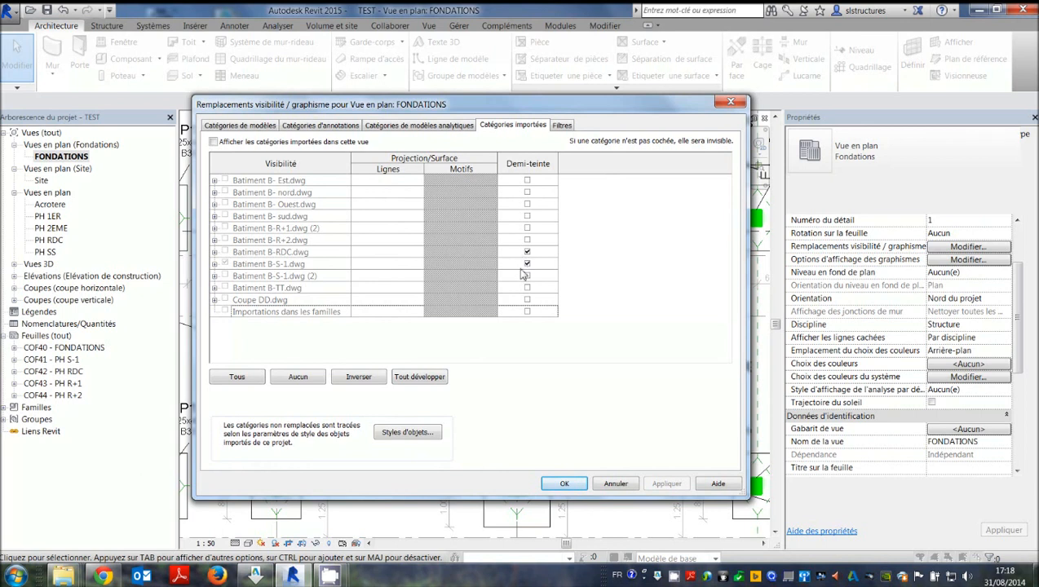
left_click(348, 128)
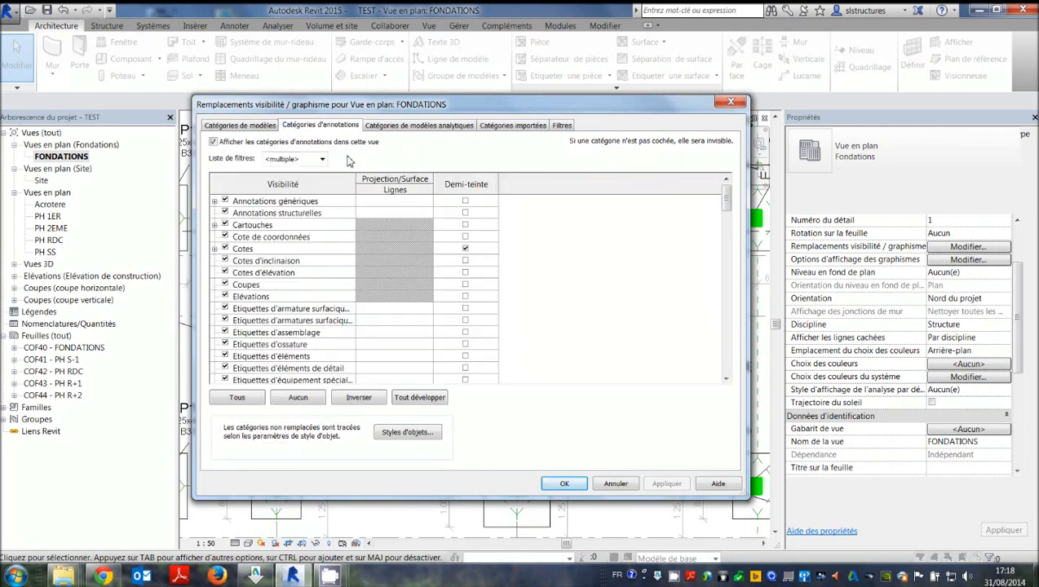
left_click(419, 127)
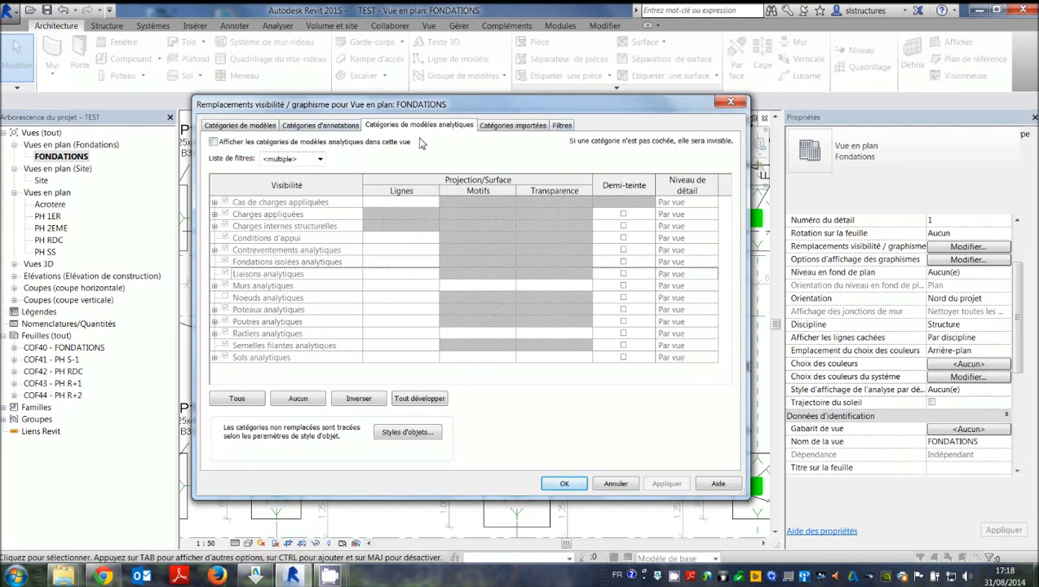
left_click(233, 127)
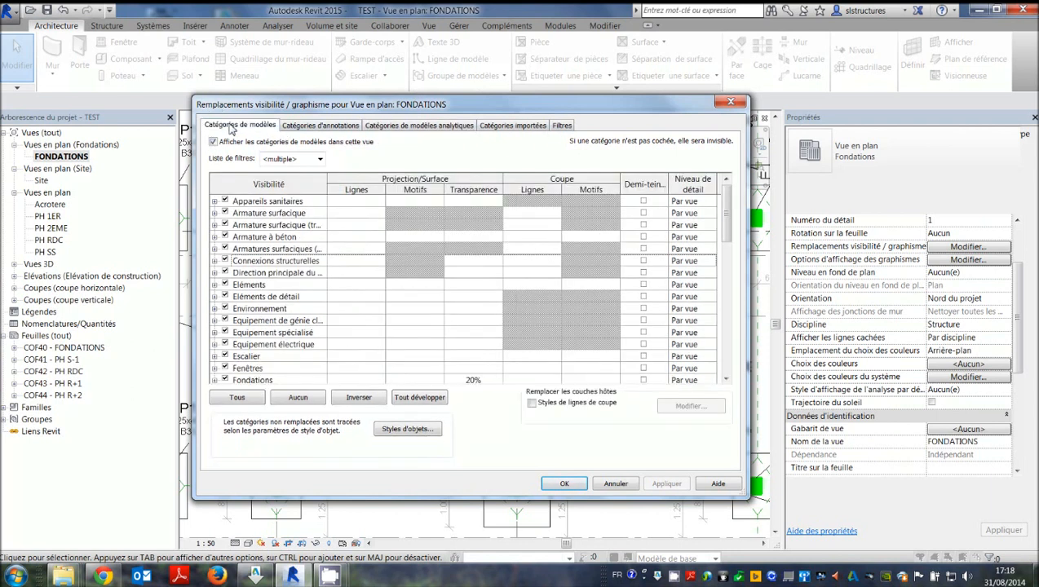
left_click(334, 126)
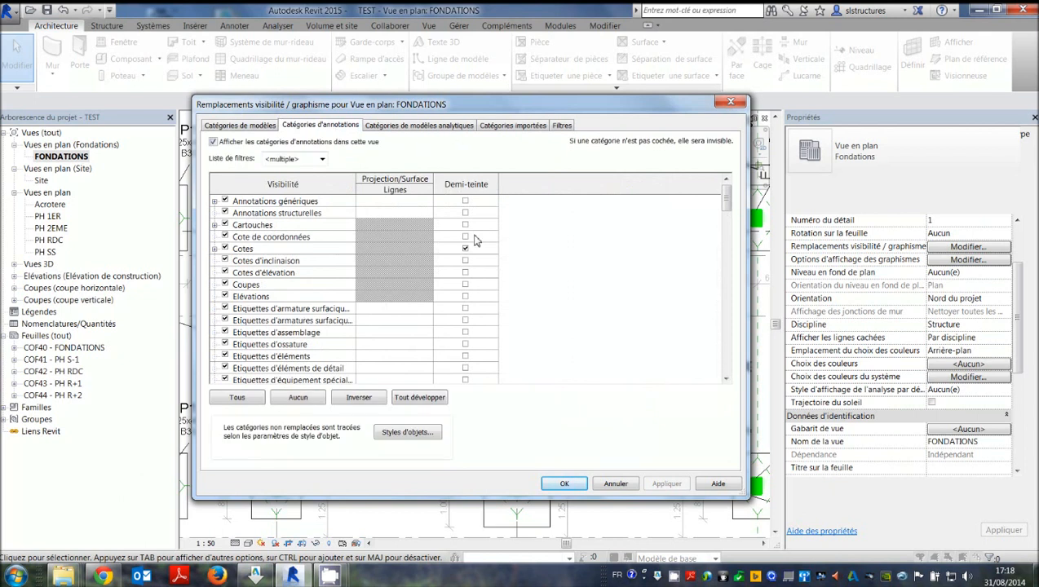
left_click(561, 127)
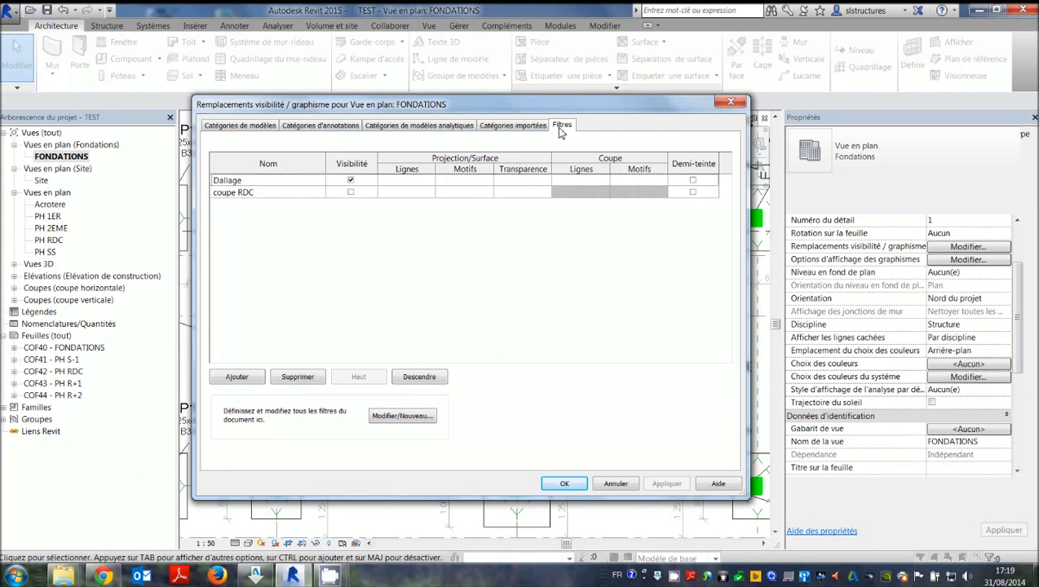
left_click(615, 484)
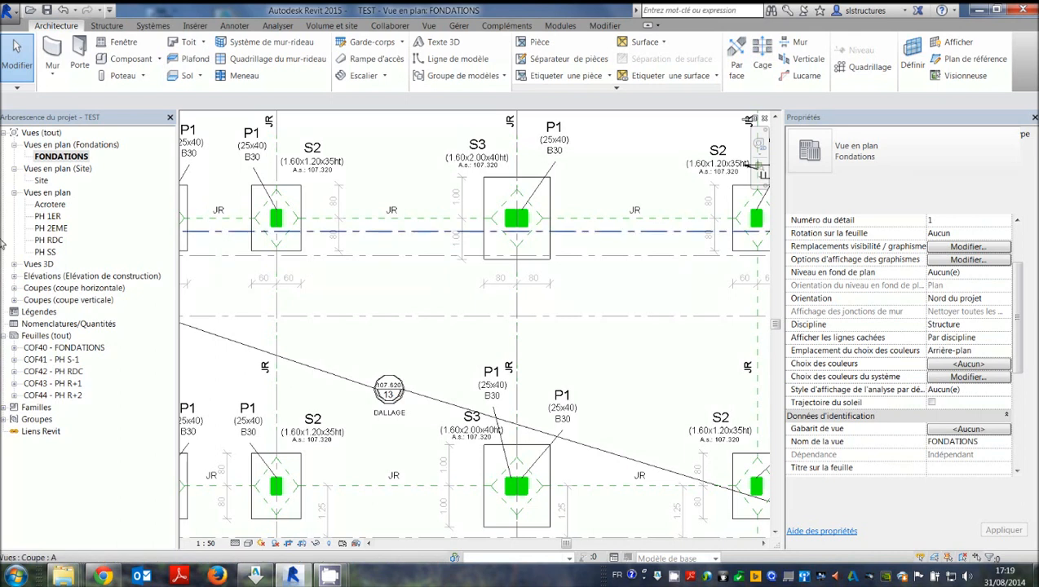
Open the PH SS plan view and examine how its columns, beams and walls are displayed
double_click(45, 252)
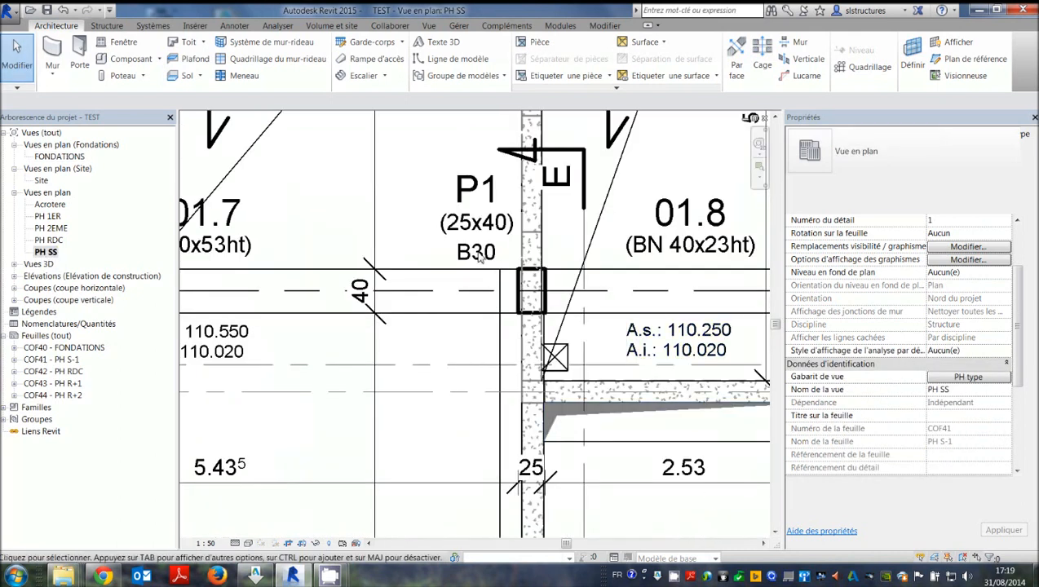
scroll(605, 391, "down", 5)
scroll(438, 367, "up", 5)
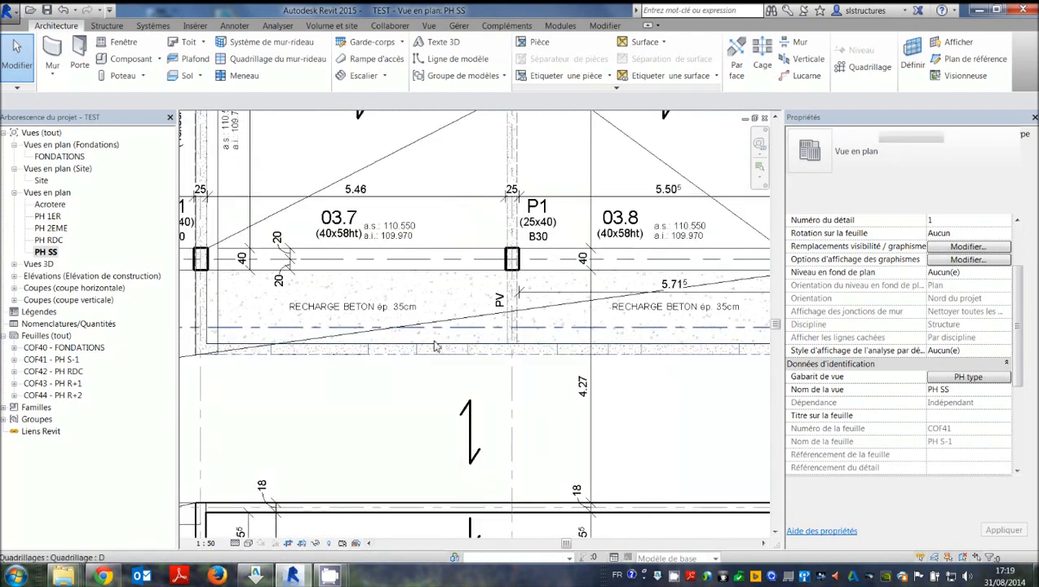
scroll(473, 354, "up", 1)
Open the PH RDC plan view and inspect the properties of the horizontal brick wall below the slab level tag
double_click(48, 239)
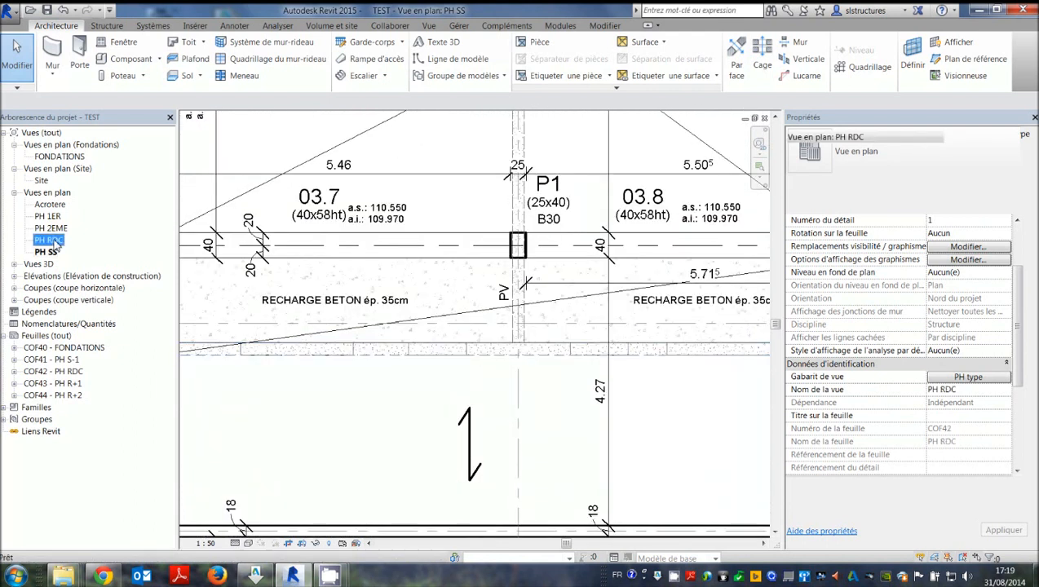
scroll(657, 334, "up", 5)
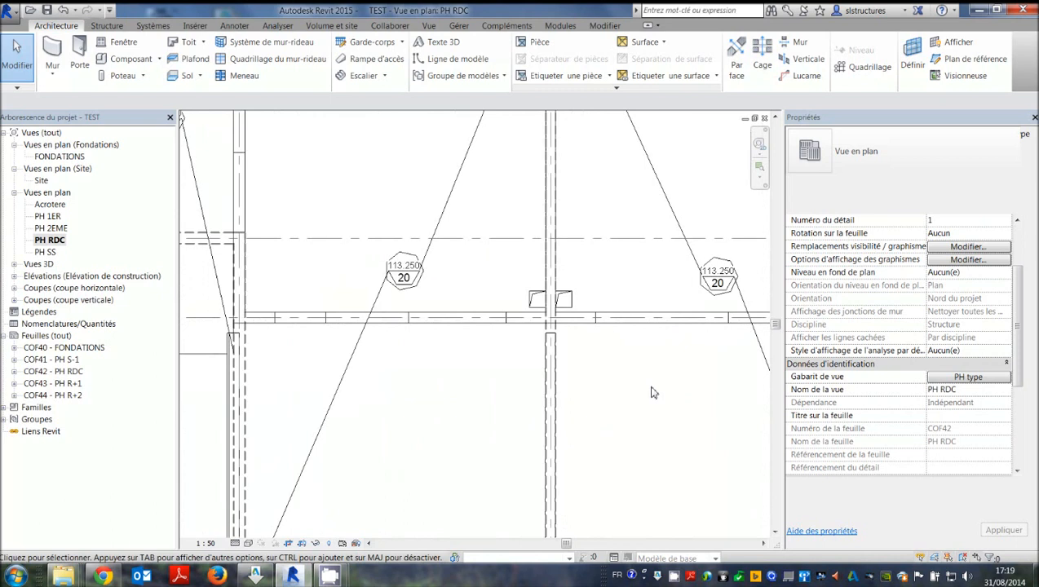
scroll(511, 325, "up", 2)
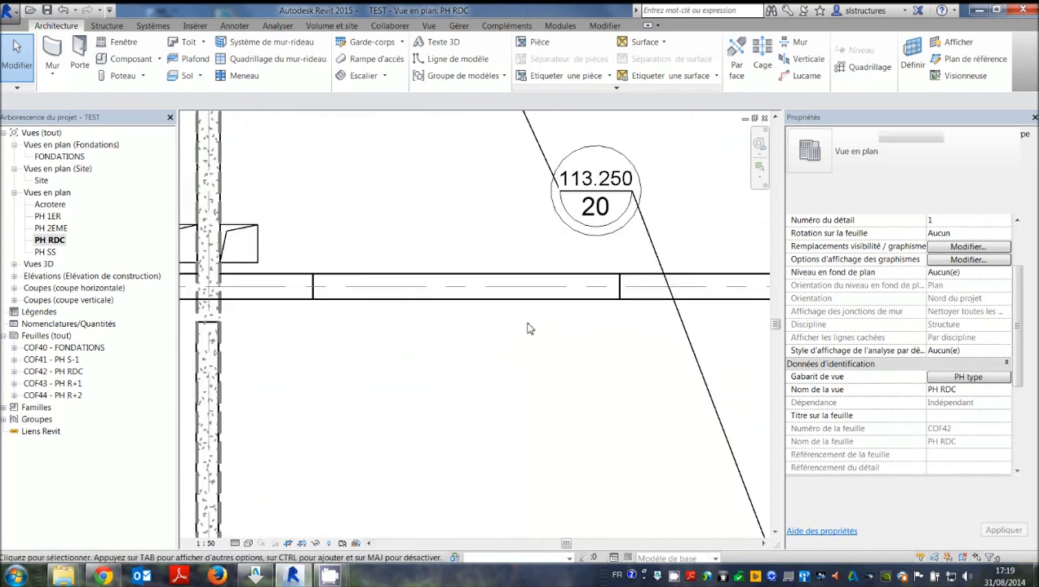
scroll(432, 303, "down", 5)
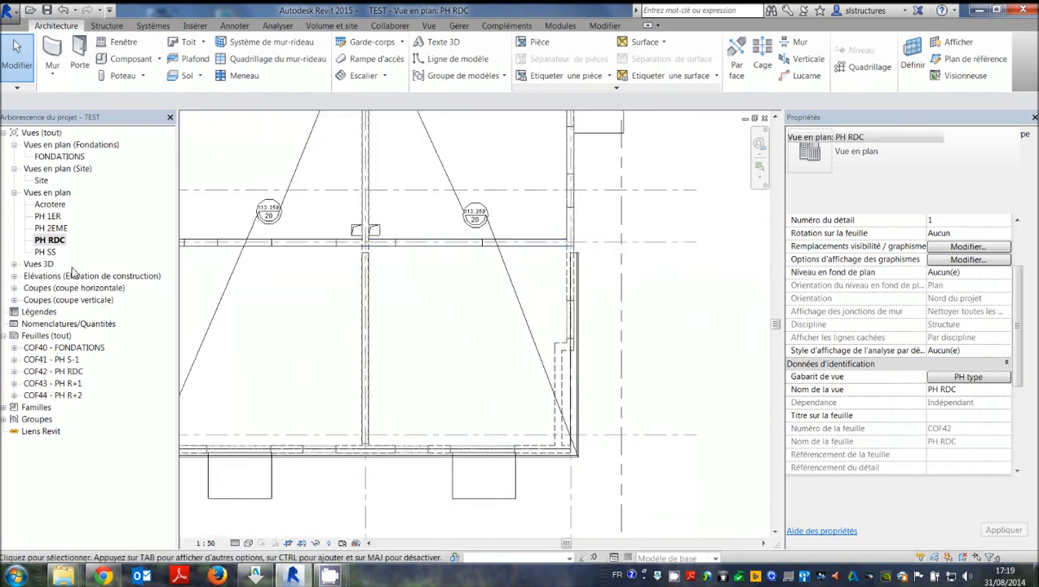
left_click(480, 253)
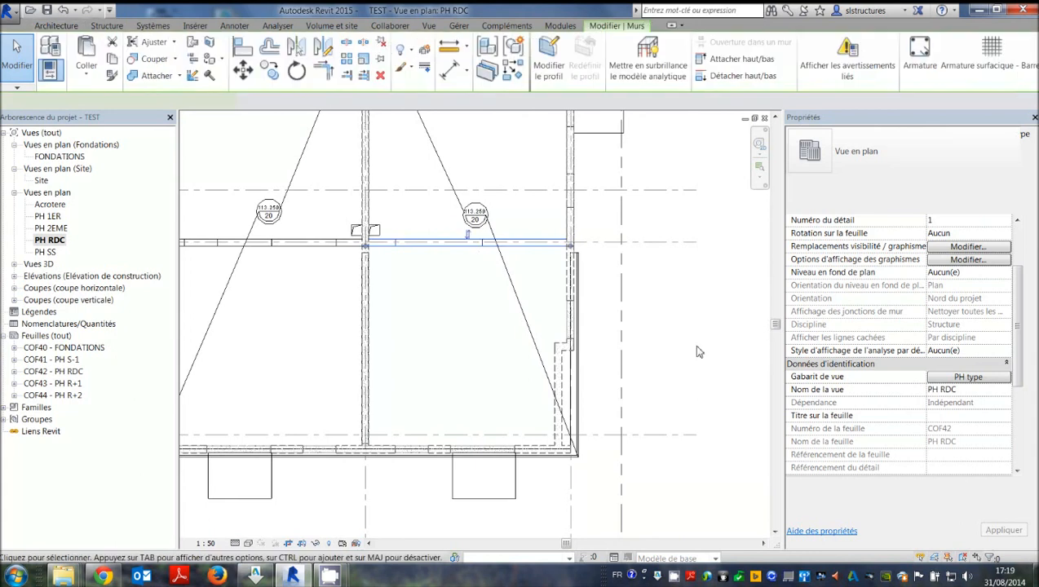
scroll(1020, 406, "down", 5)
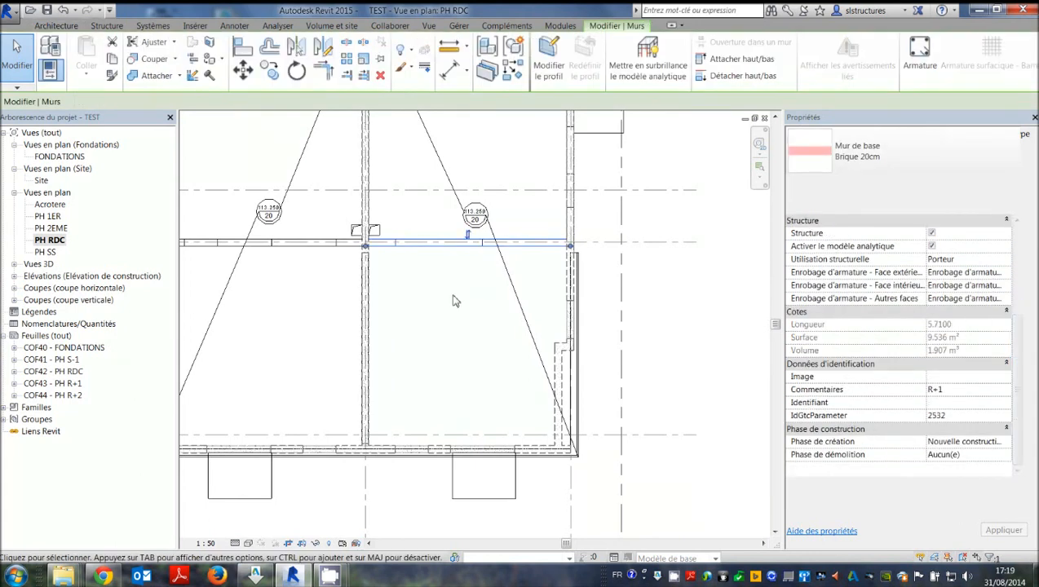
left_click(408, 225)
Compare how the Brique 20cm walls and the adjoining vertical walls are displayed in the PH RDC view
scroll(399, 228, "up", 3)
middle_click_drag(470, 230, 397, 244)
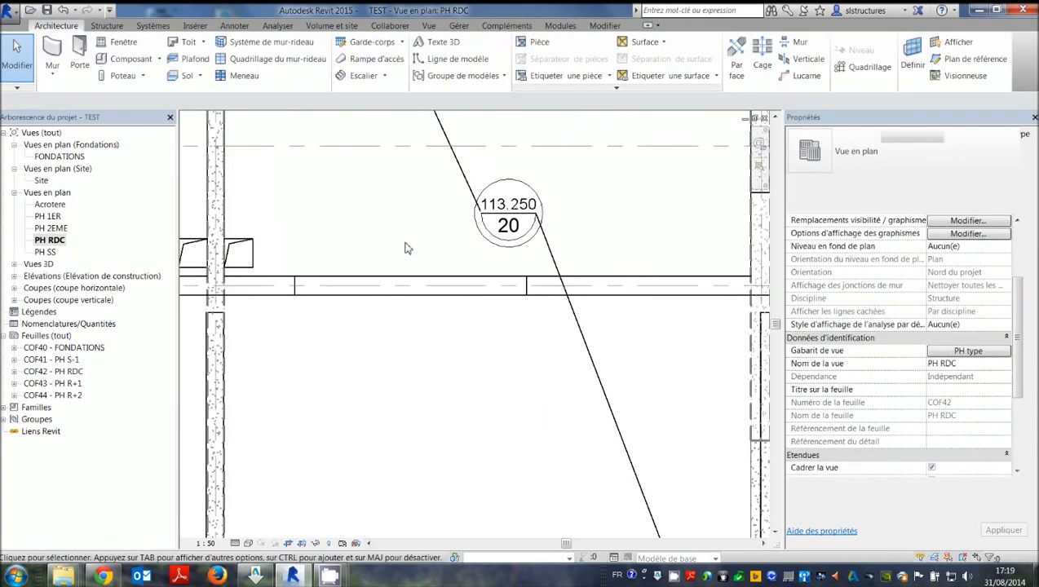
scroll(437, 271, "down", 2)
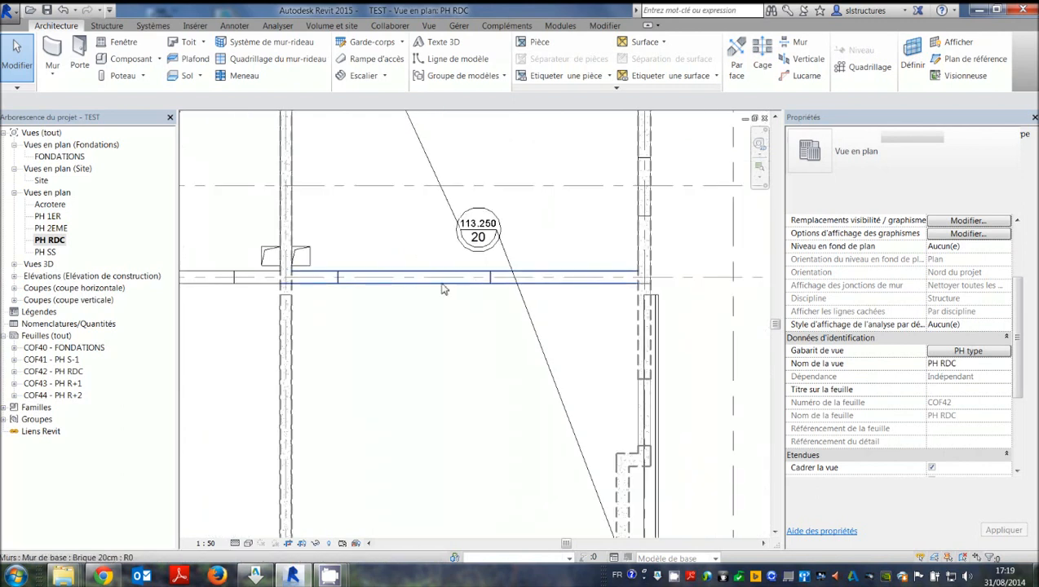
scroll(442, 294, "down", 1)
middle_click_drag(443, 292, 655, 301)
middle_click_drag(407, 316, 313, 312)
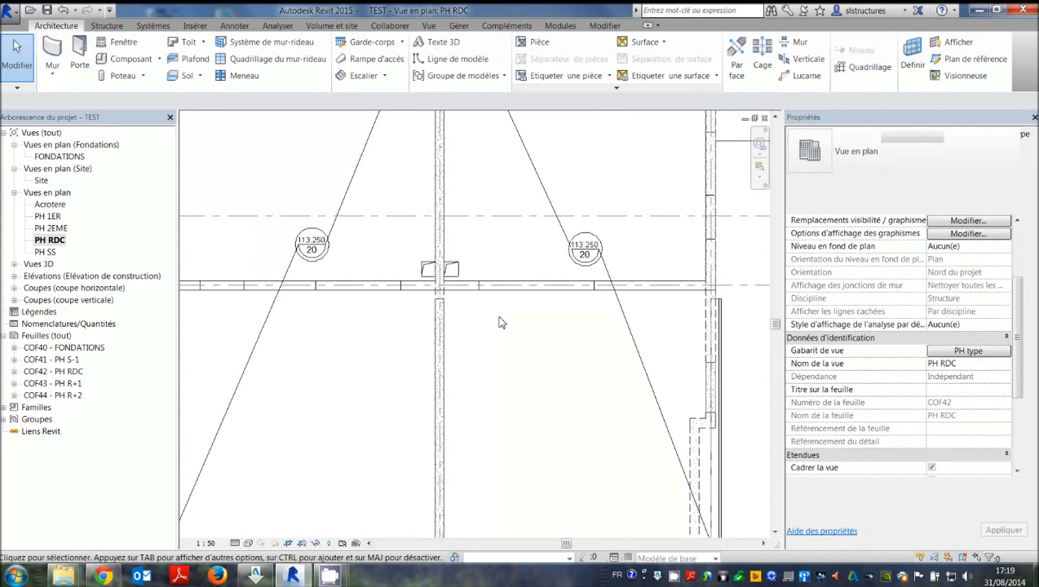
scroll(536, 273, "up", 3)
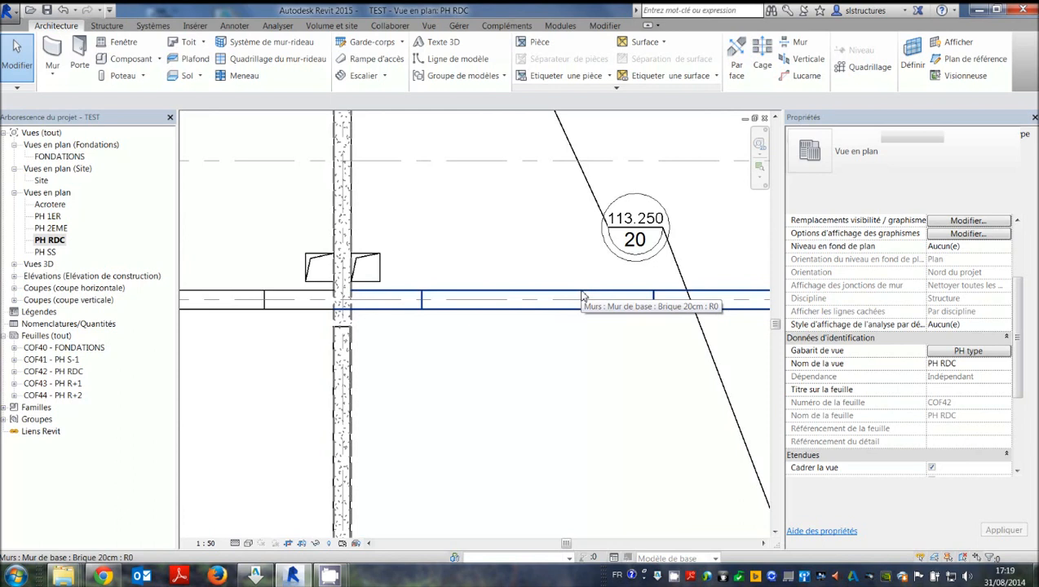
scroll(615, 330, "down", 3)
scroll(478, 350, "up", 2)
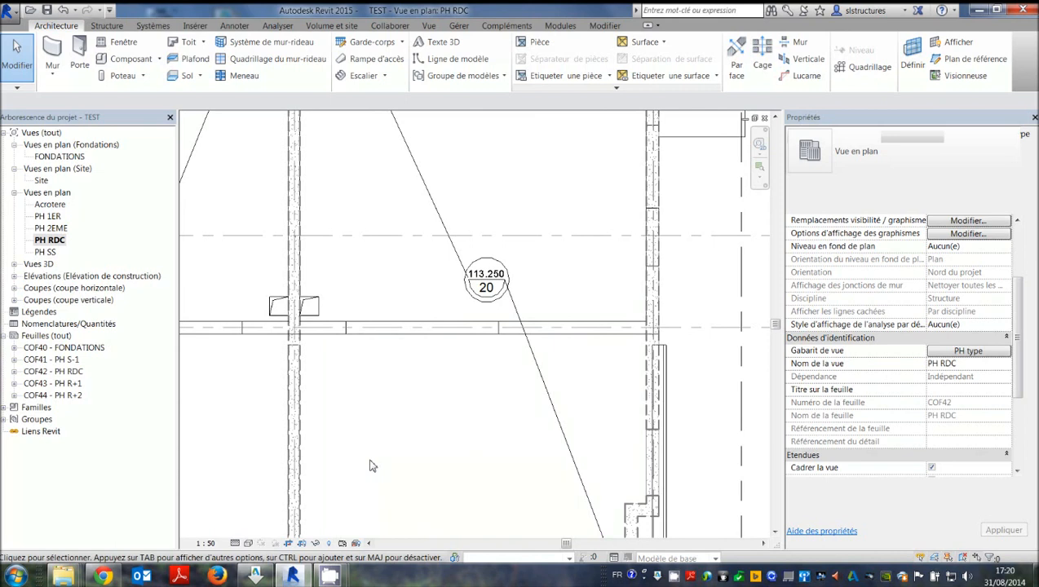
scroll(363, 337, "up", 2)
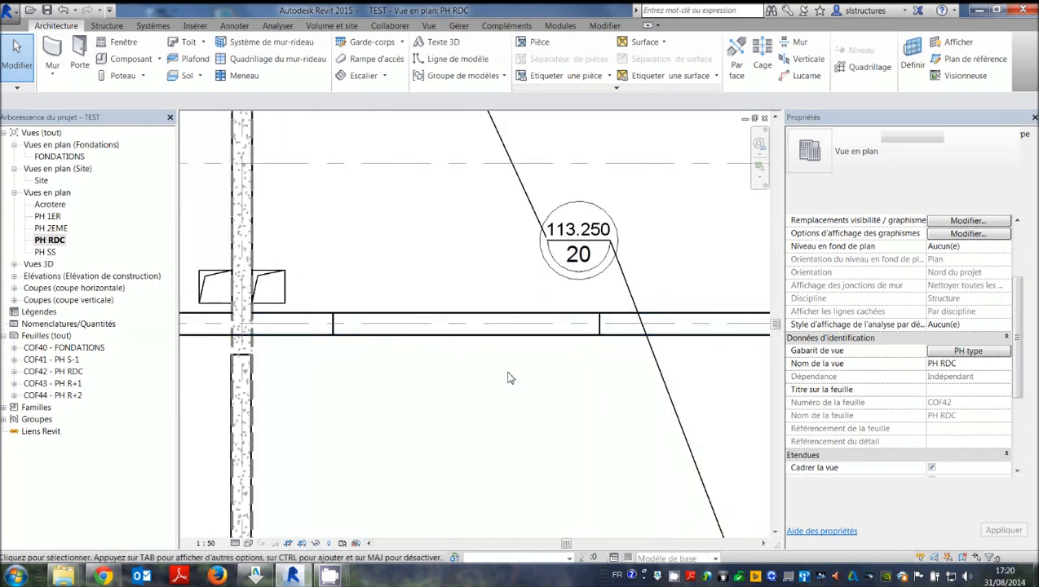
Inspect the comment assigned to the horizontal Brique 20cm wall below the slab level tag in PH RDC
scroll(358, 358, "down", 3)
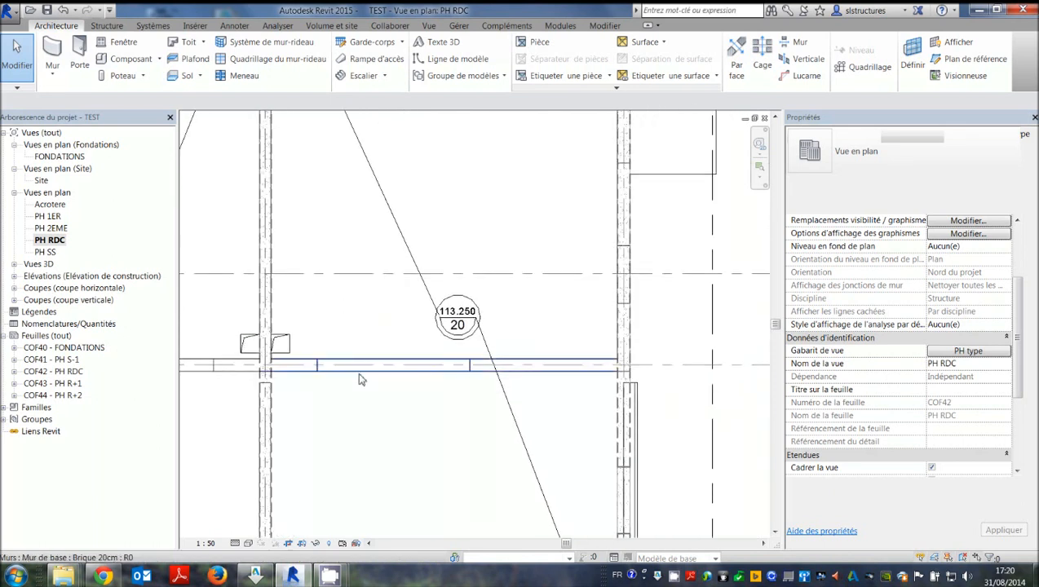
left_click(378, 359)
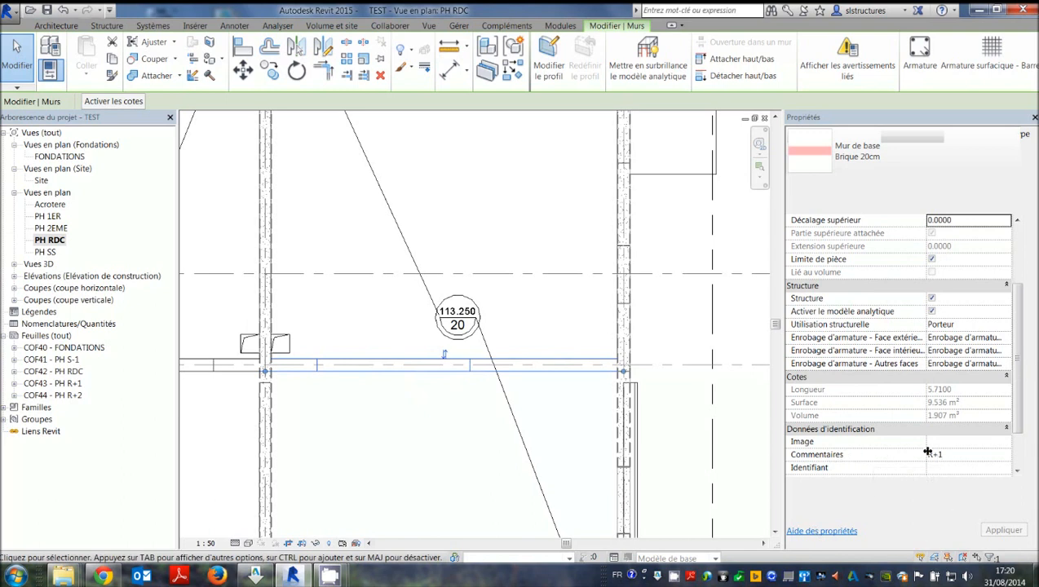
left_click(353, 439)
scroll(415, 363, "down", 1)
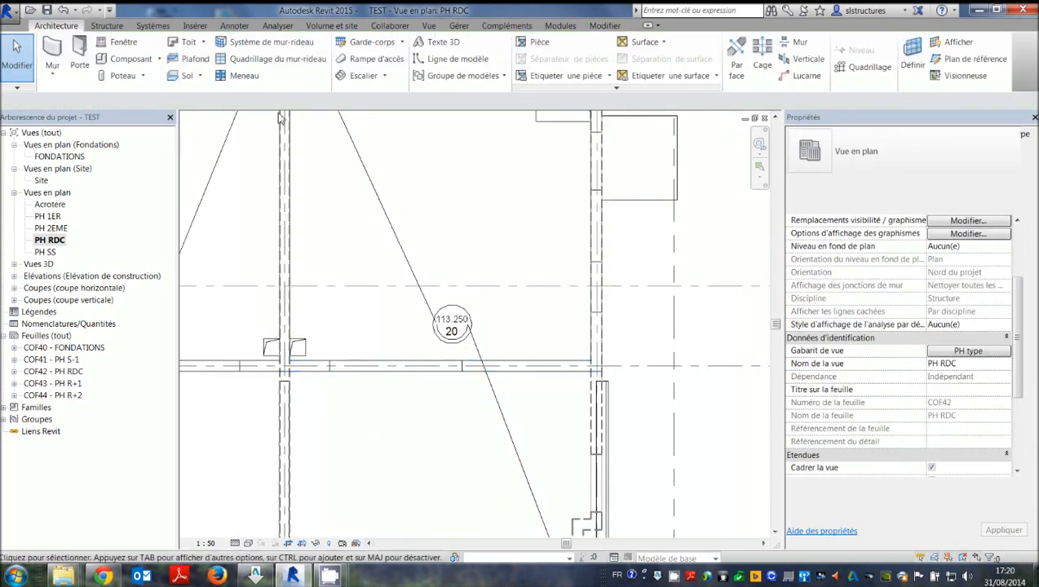
Open the default 3D view, turn it to the rear face and select all elements of the storey above PH RDC
left_click(428, 26)
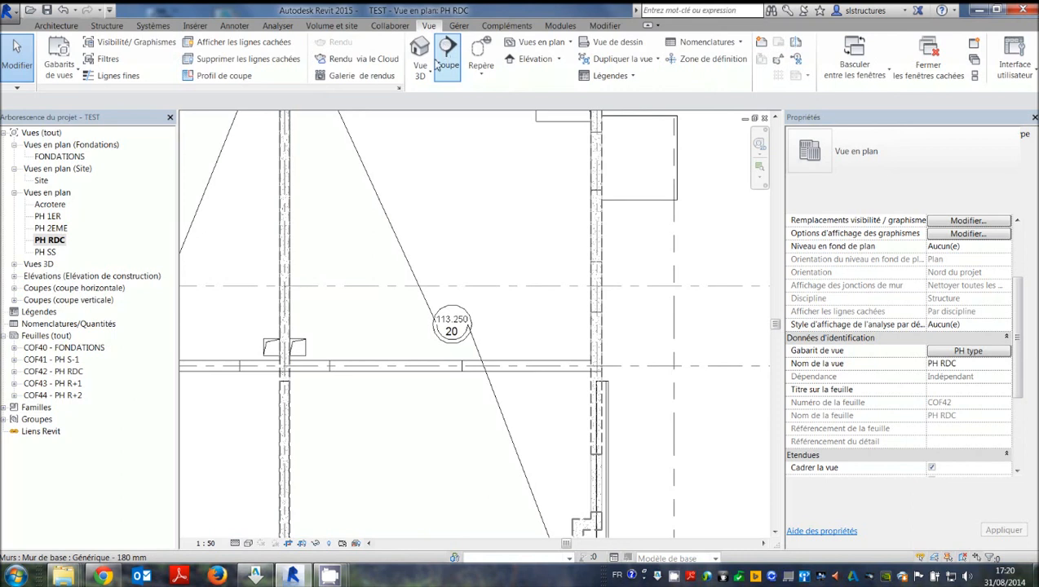
left_click(420, 51)
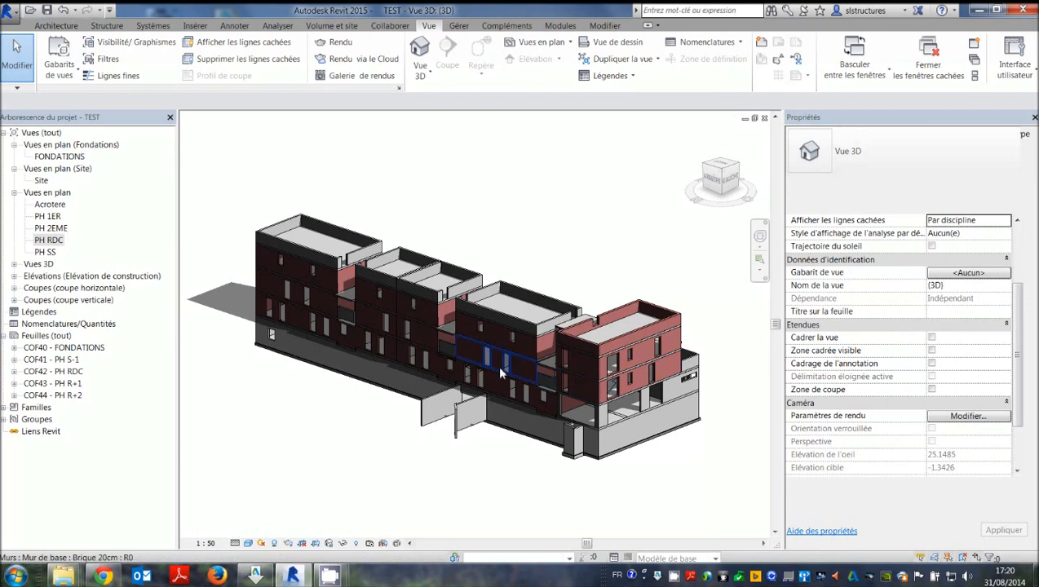
left_click(715, 186)
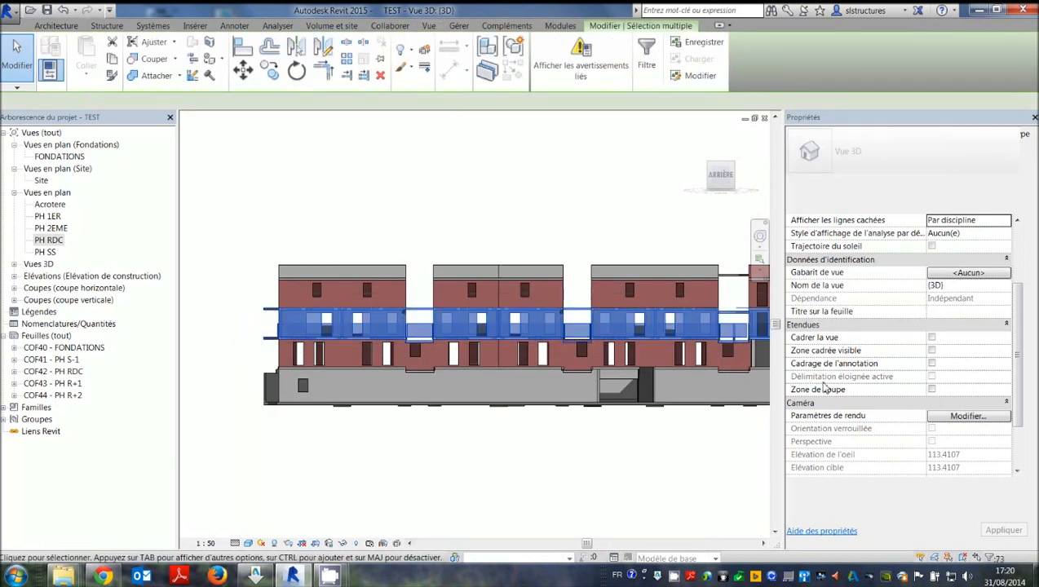
middle_click_drag(583, 492, 541, 485)
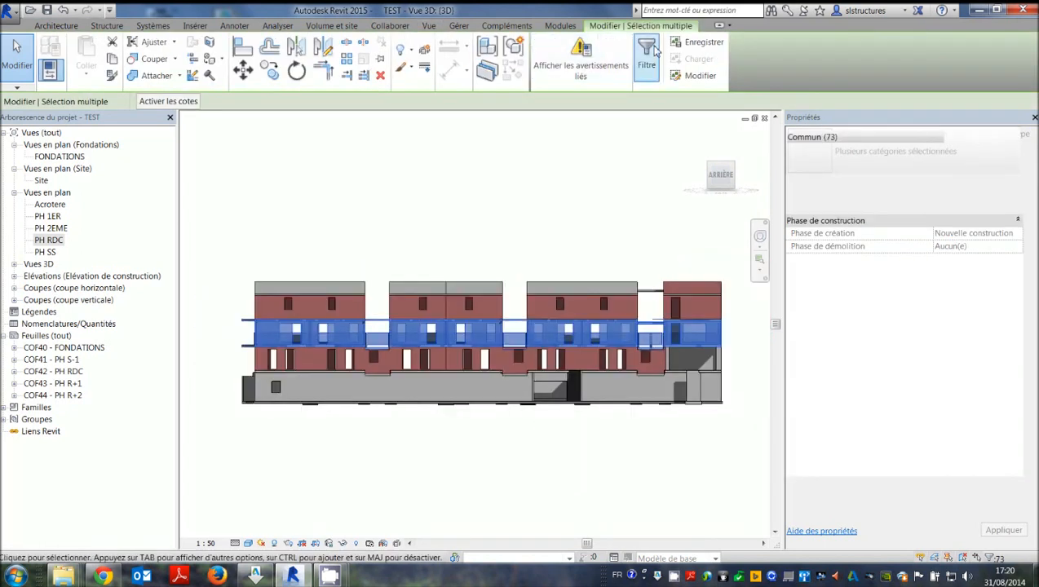
Filter the selection to keep only the Murs category, excluding floors, thin lines and floor opening cuts
left_click(653, 52)
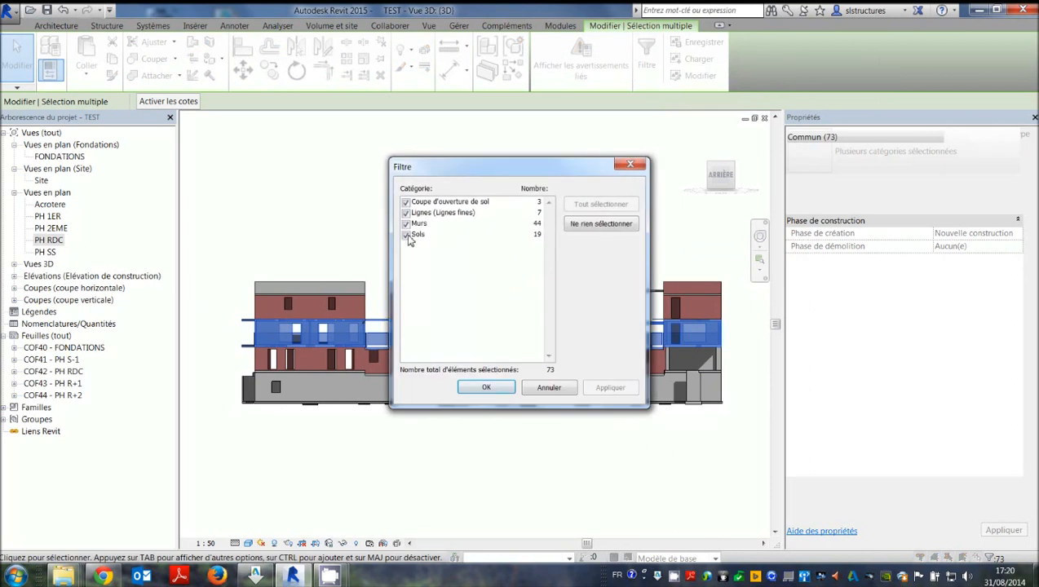
left_click(406, 235)
left_click(406, 212)
left_click(406, 201)
left_click(485, 388)
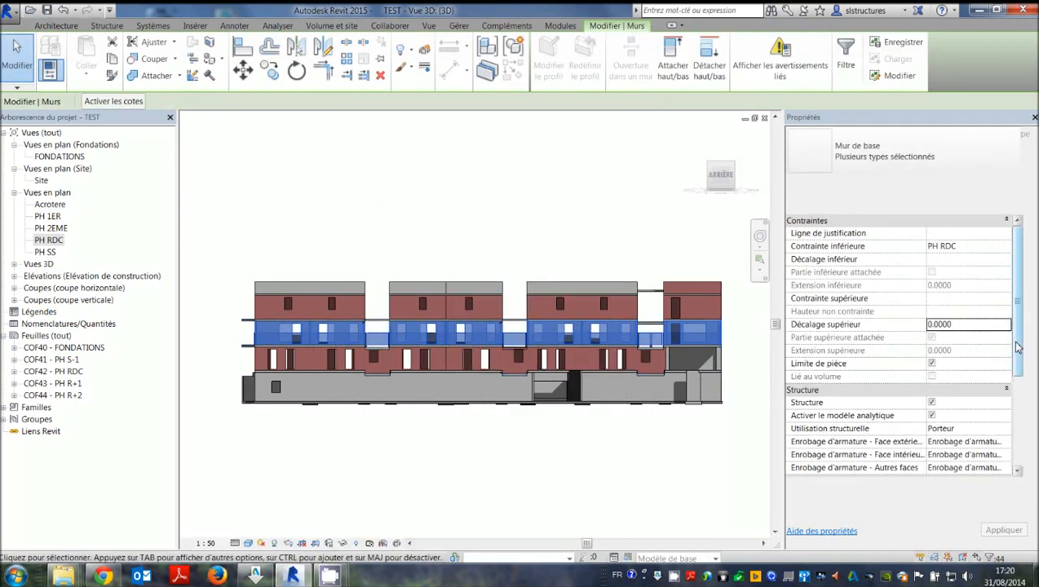
Set the Commentaires parameter of the selected walls to R+1 and clear the selection
scroll(1017, 347, "down", 5)
left_click(940, 392)
type("R+")
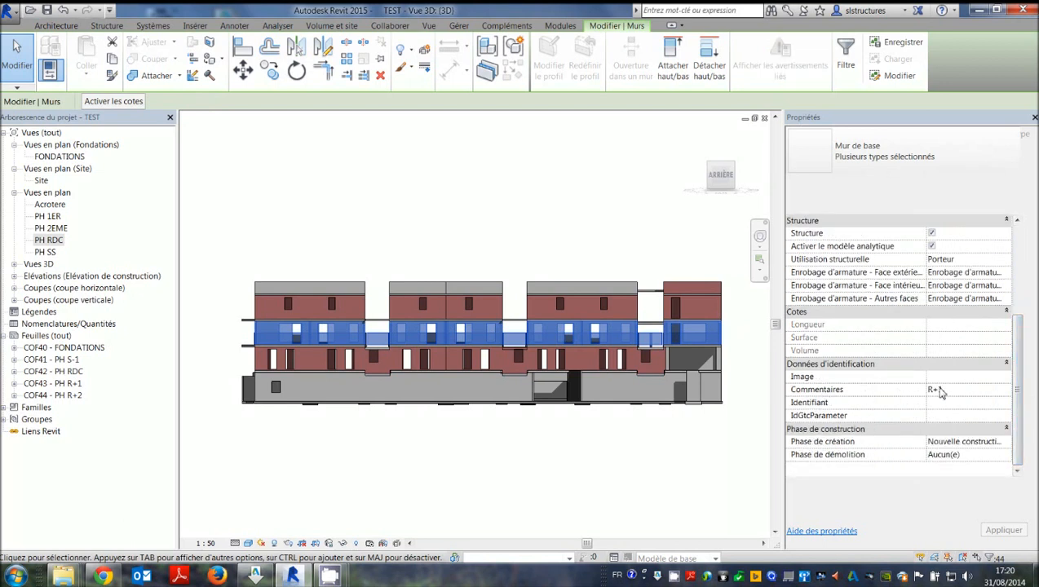
type("1")
left_click(612, 471)
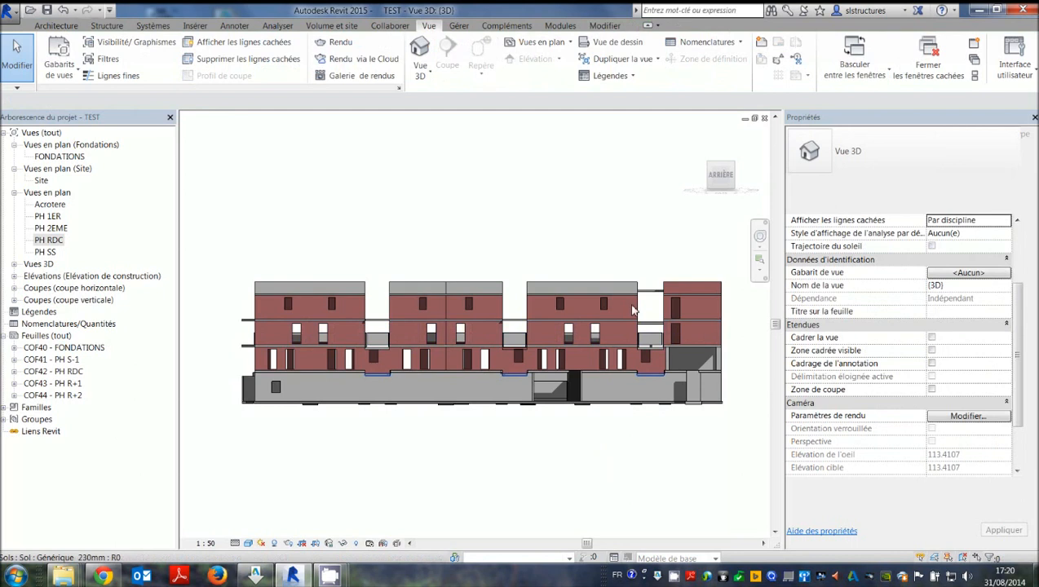
Return to the PH RDC plan and check the comments of the two horizontal brick walls on either side of the vertical wall
double_click(48, 240)
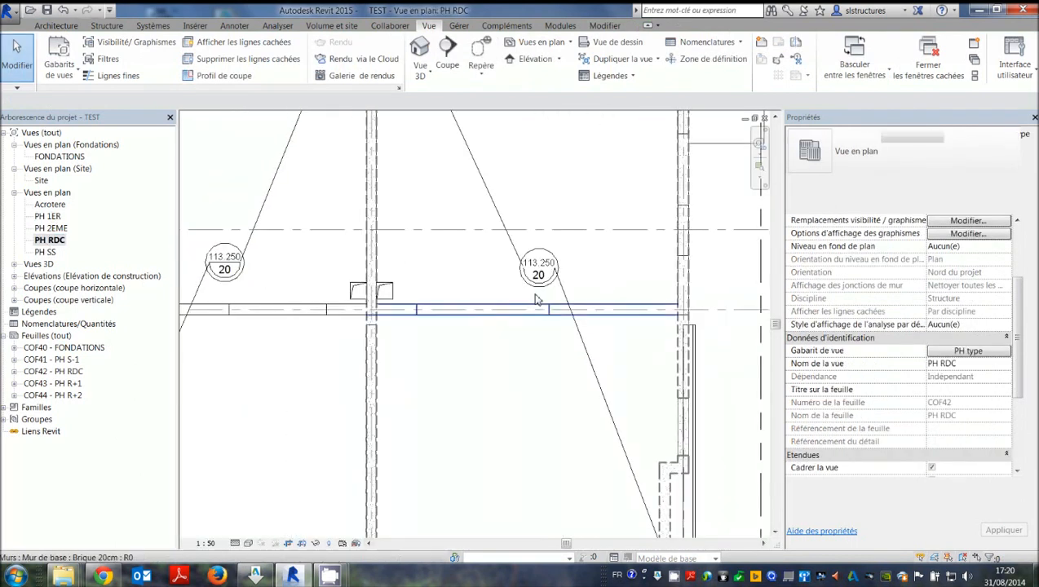
scroll(483, 313, "down", 1)
left_click(490, 308)
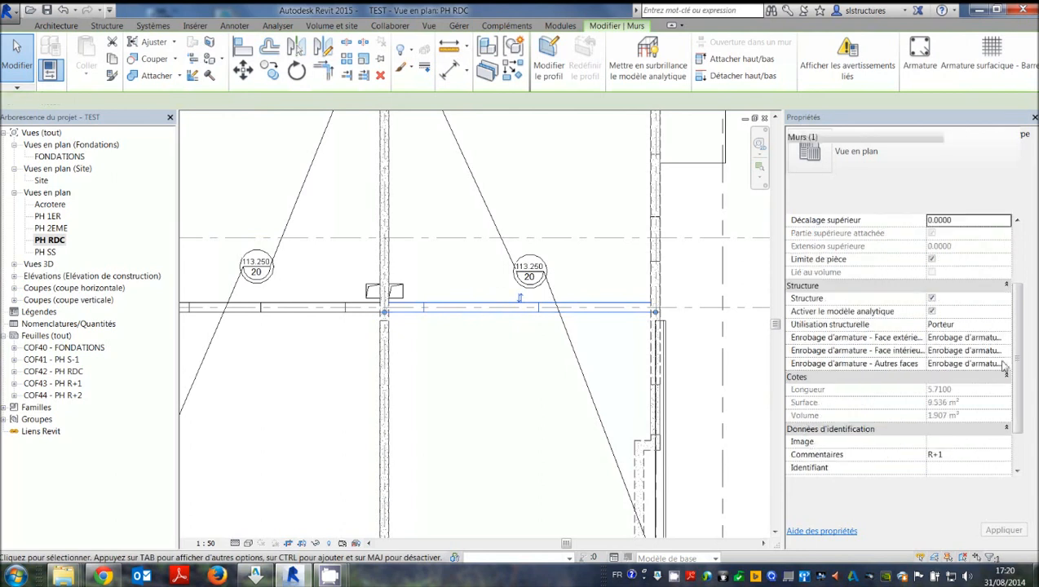
left_click(436, 401)
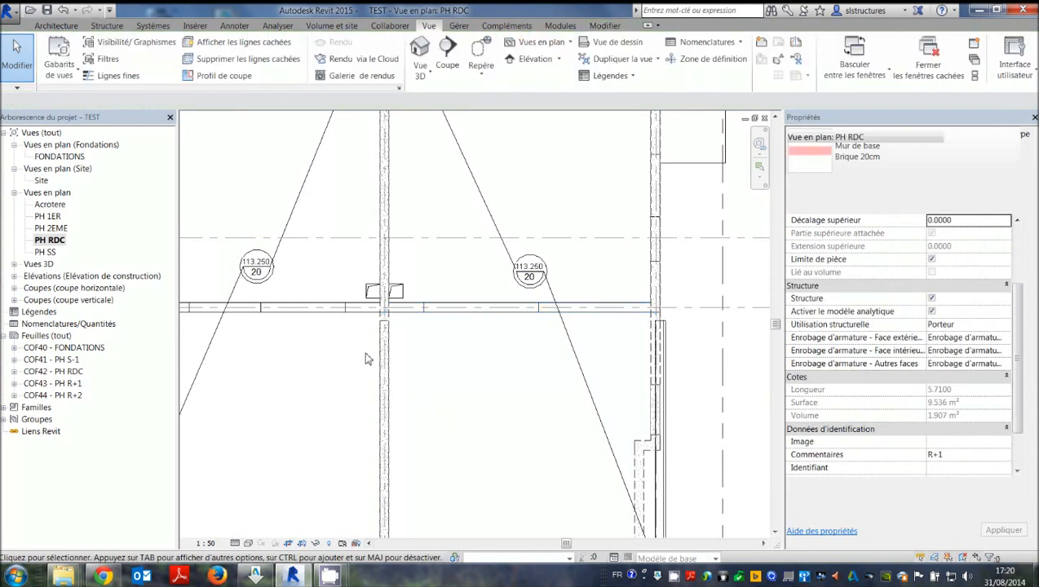
left_click(352, 314)
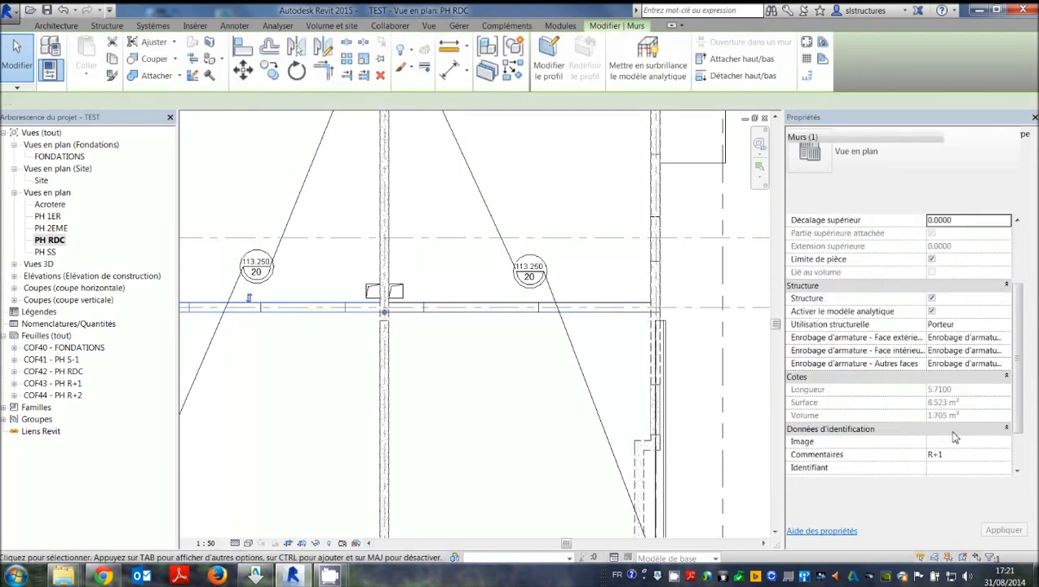
left_click(548, 408)
Delete the existing Murs R+1 filter from the project's filter definitions through the PH RDC visibility overrides
left_click(970, 220)
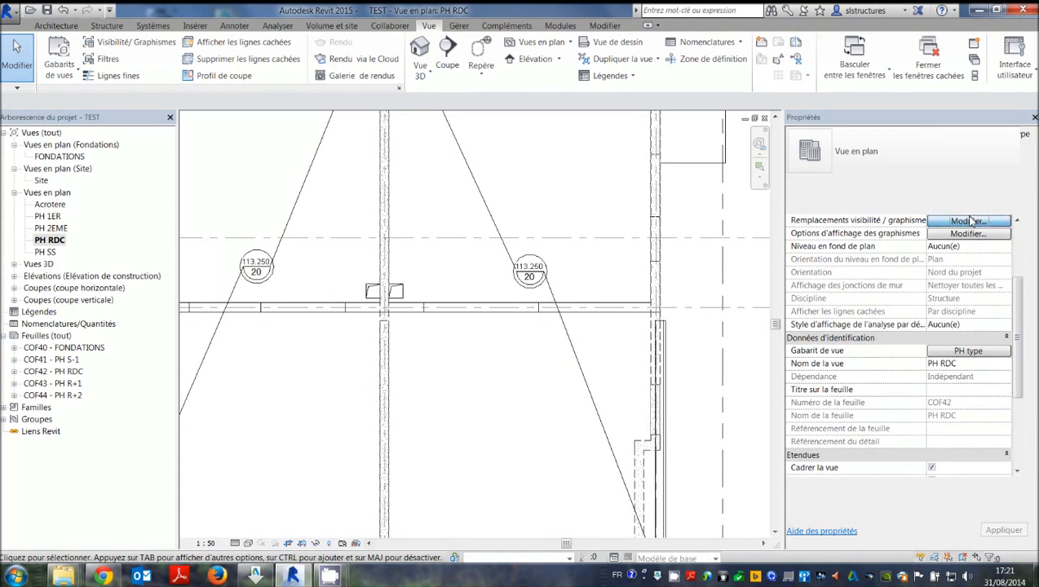
left_click(563, 126)
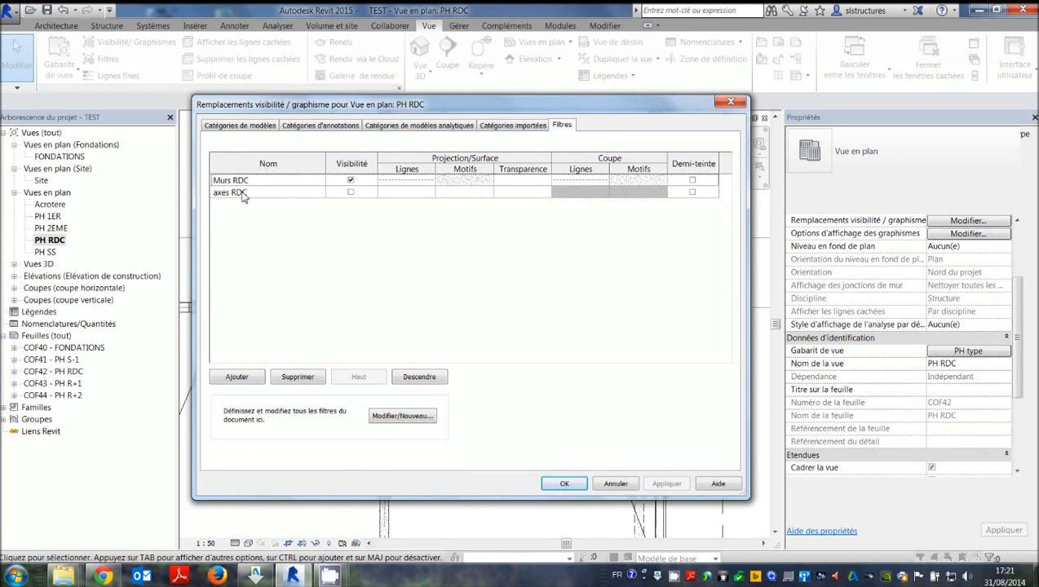
left_click(237, 377)
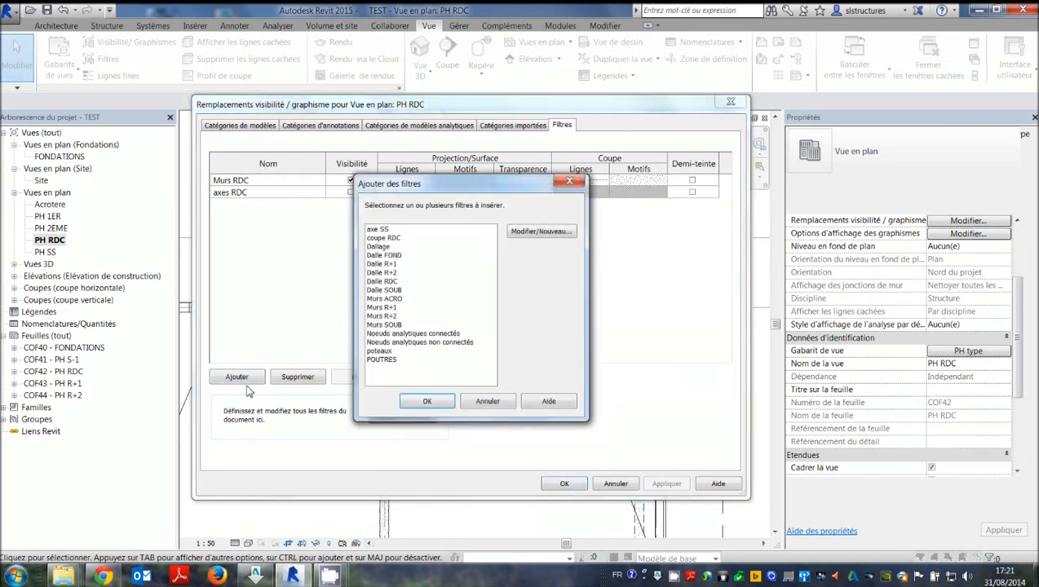
left_click(384, 307)
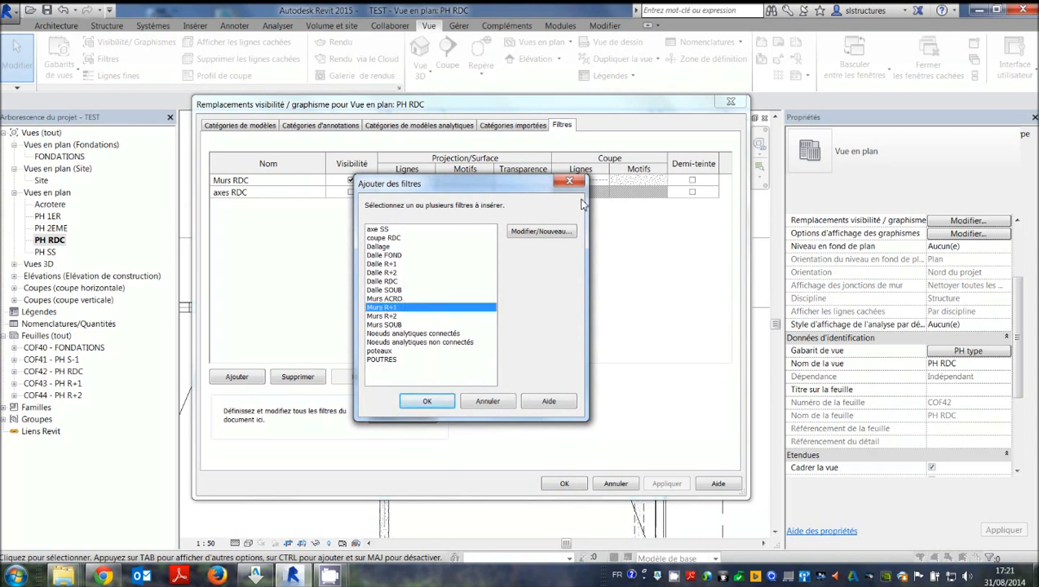
left_click(539, 232)
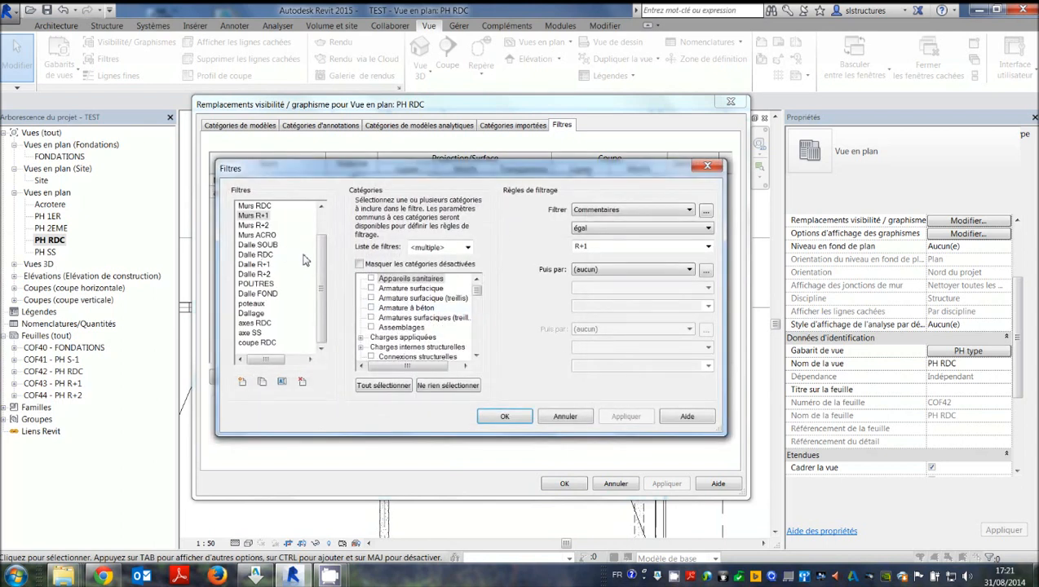
left_click(302, 381)
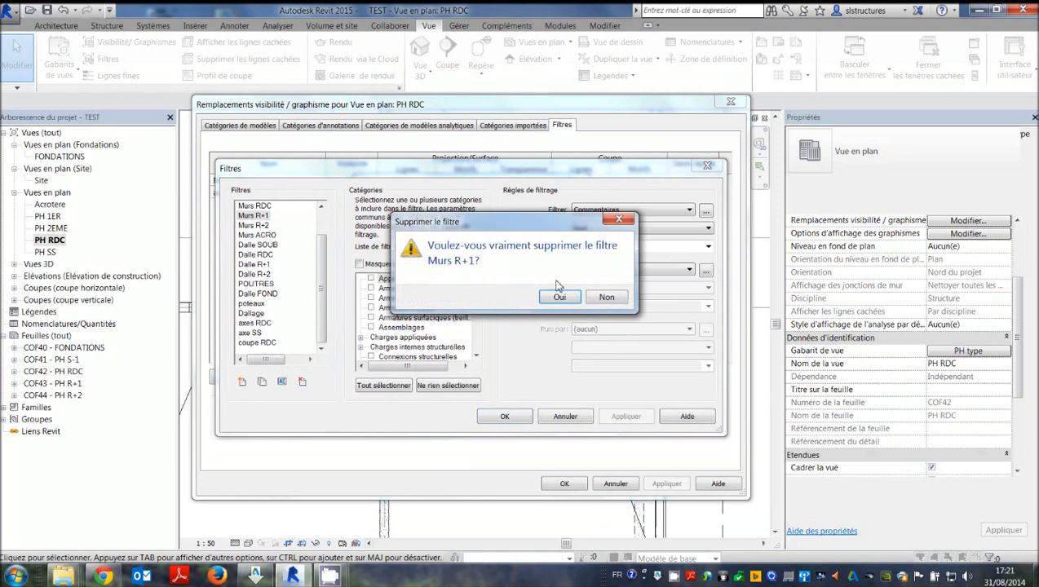
left_click(576, 295)
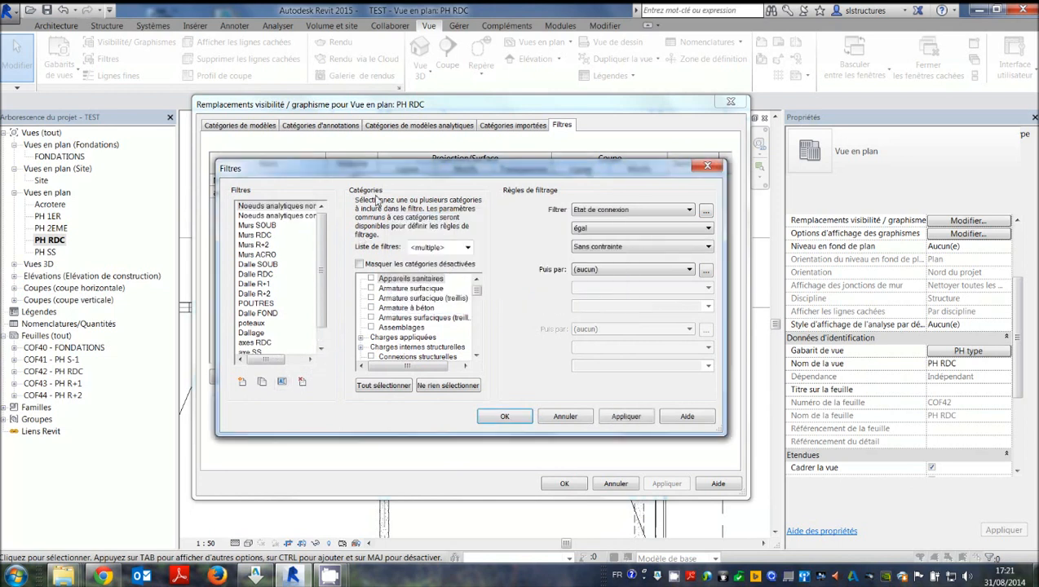
Create a new criteria-based filter named Murs R+1 that applies to the Murs category
left_click_drag(388, 177, 385, 302)
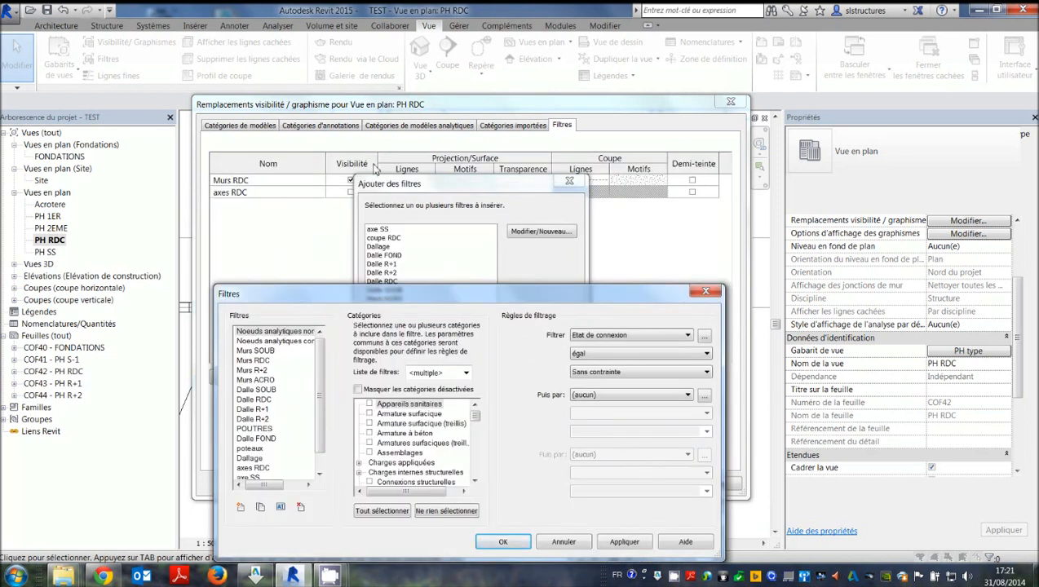
left_click_drag(450, 301, 457, 145)
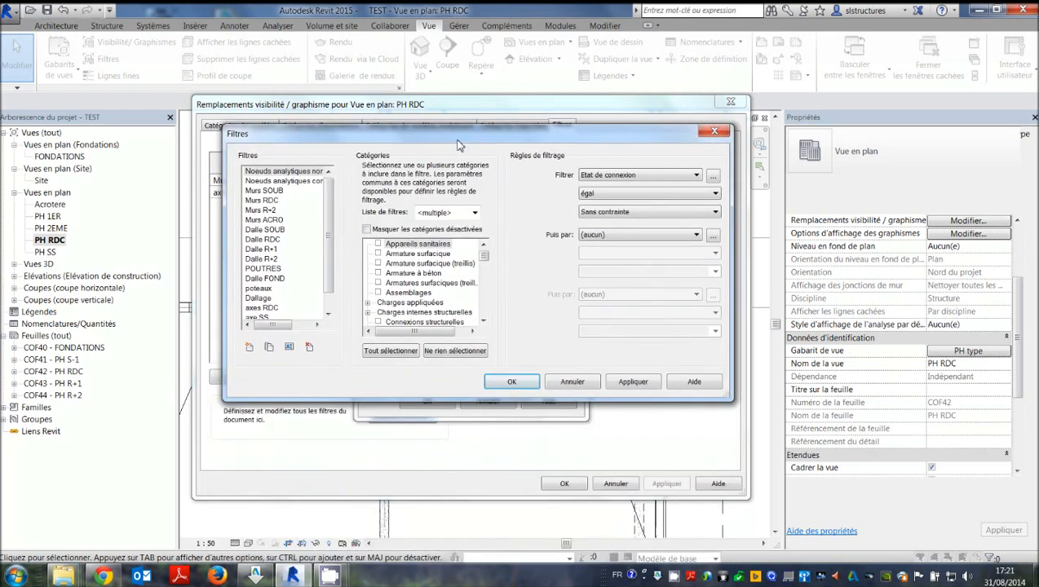
left_click(250, 347)
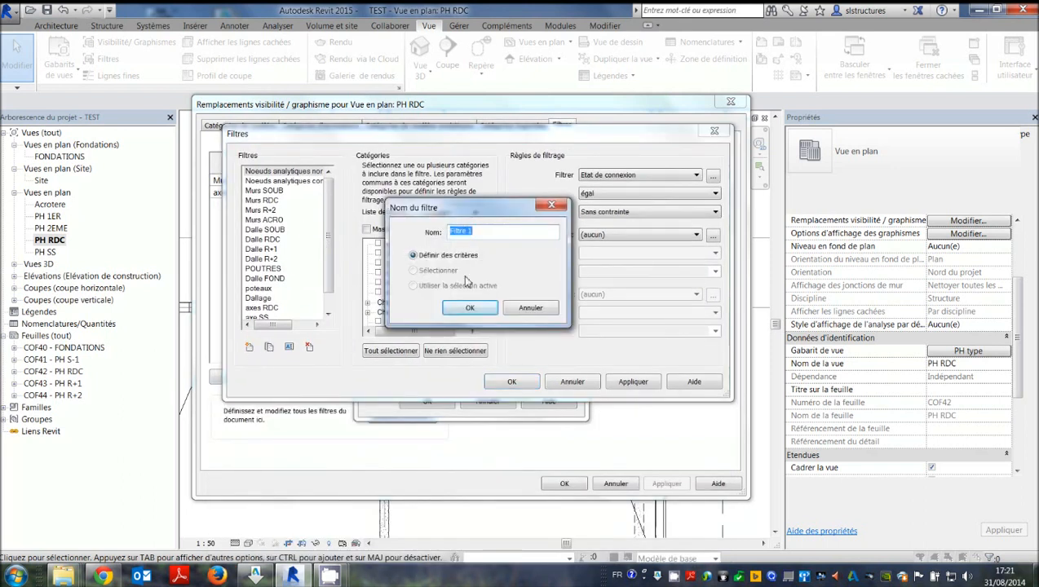
type("Murs R+1")
left_click(470, 307)
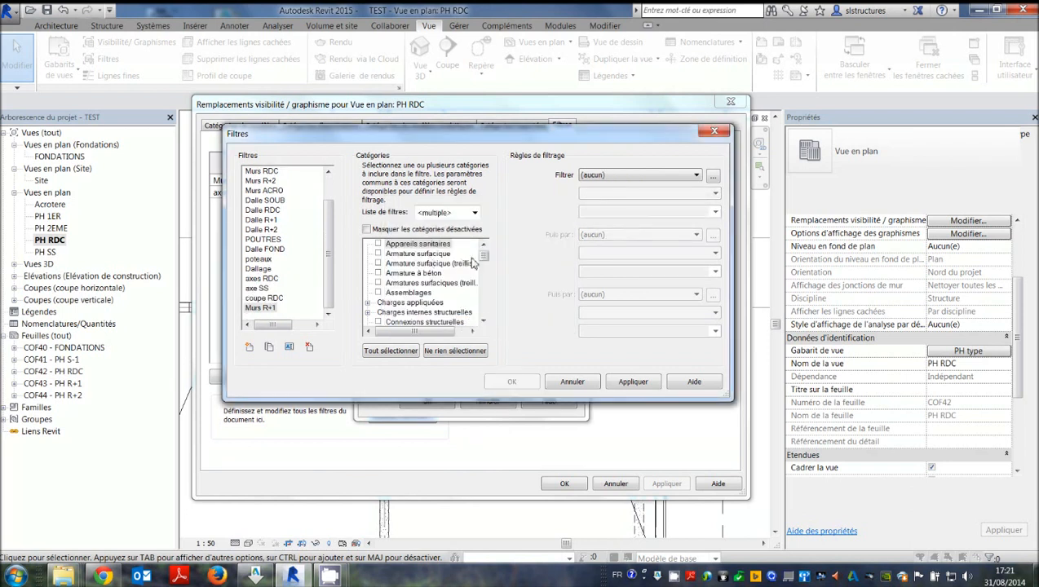
left_click_drag(484, 256, 482, 280)
left_click(377, 293)
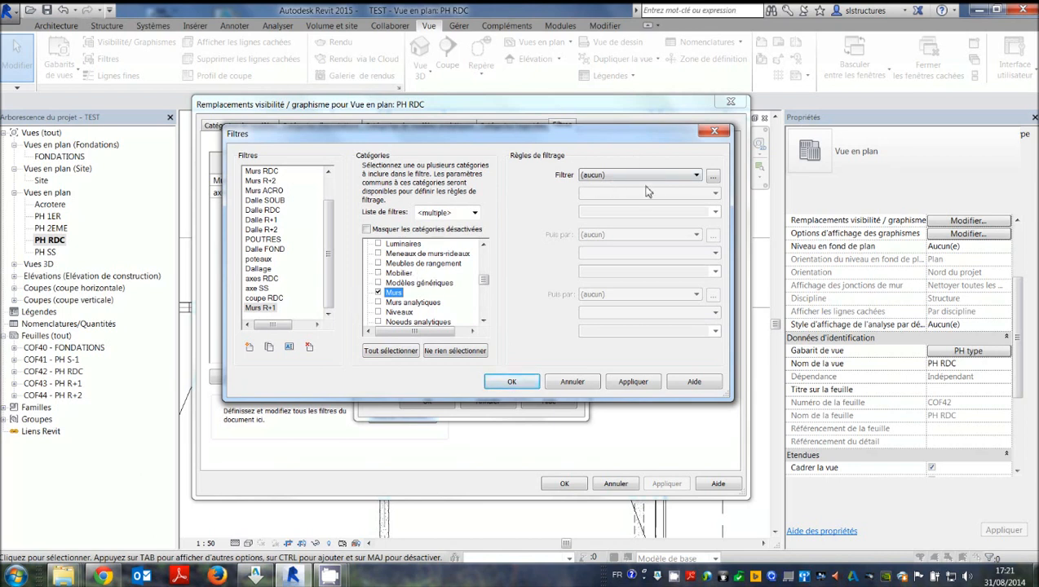
Define the Murs R+1 filter rule as Commentaires égal R+1 and confirm the filter definition
left_click(676, 178)
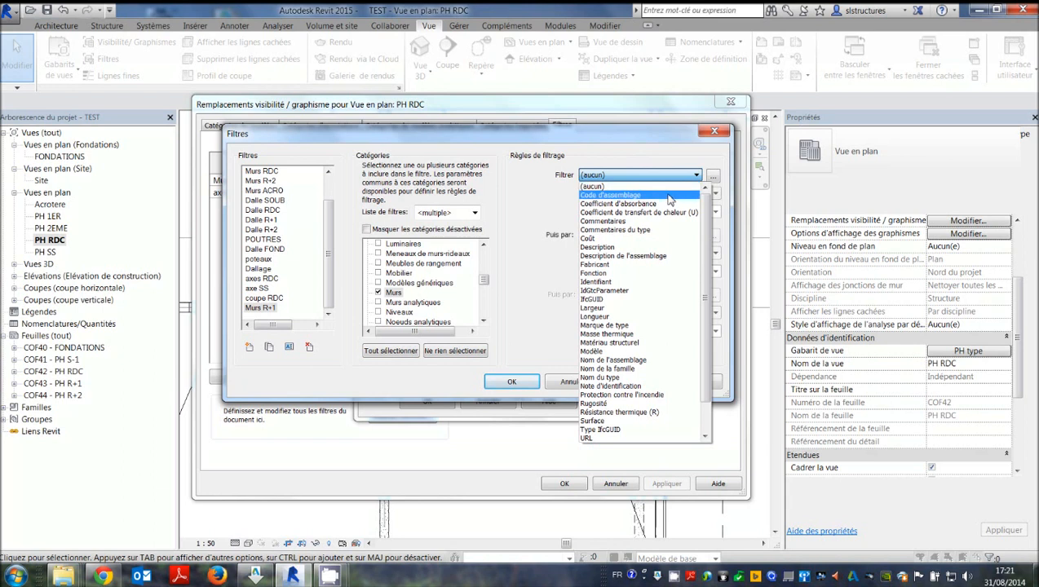
left_click(653, 221)
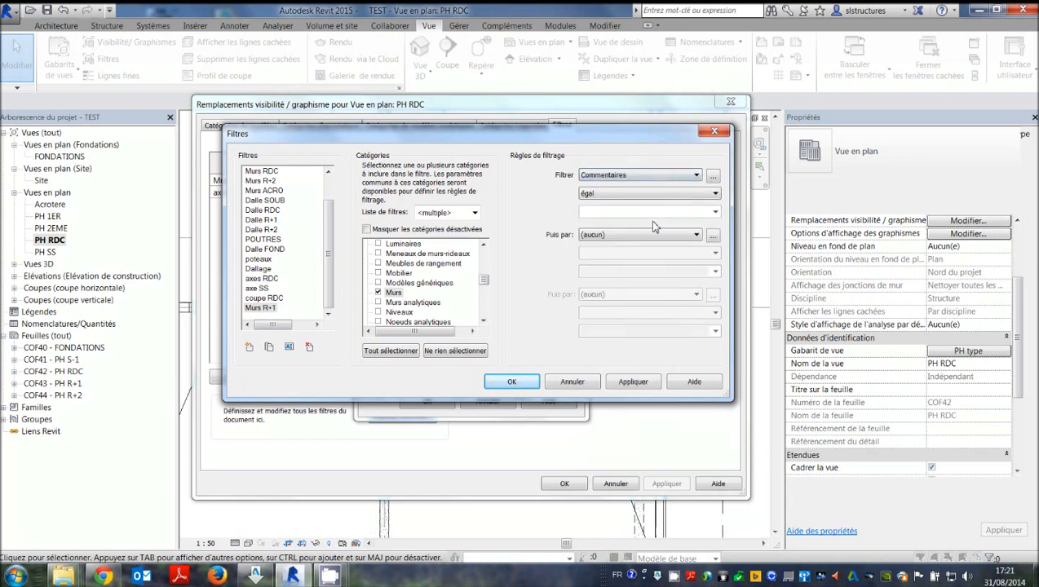
left_click(601, 196)
left_click(603, 206)
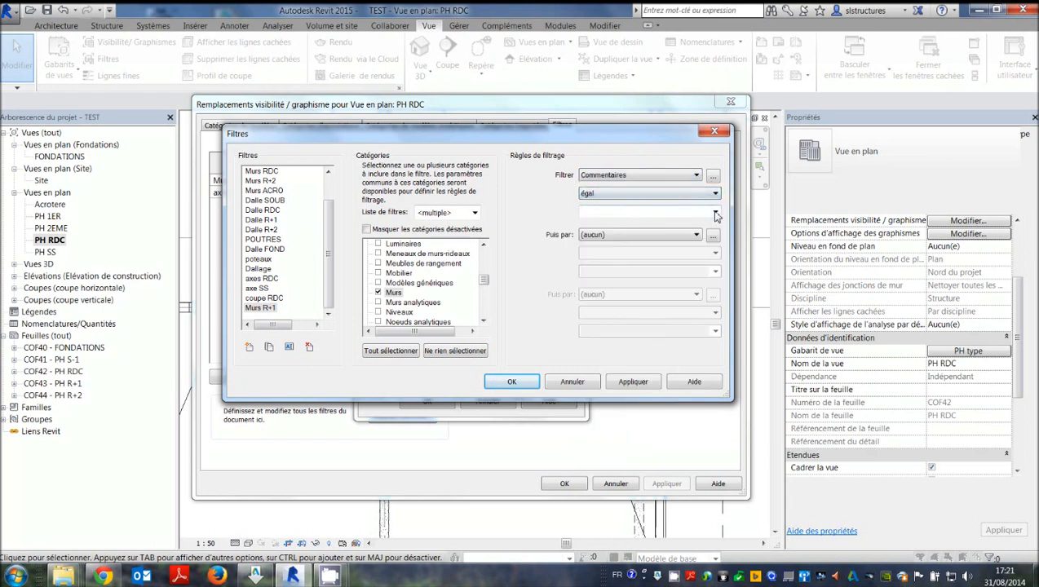
left_click(715, 214)
left_click(660, 232)
left_click(693, 176)
scroll(705, 220, "up", 2)
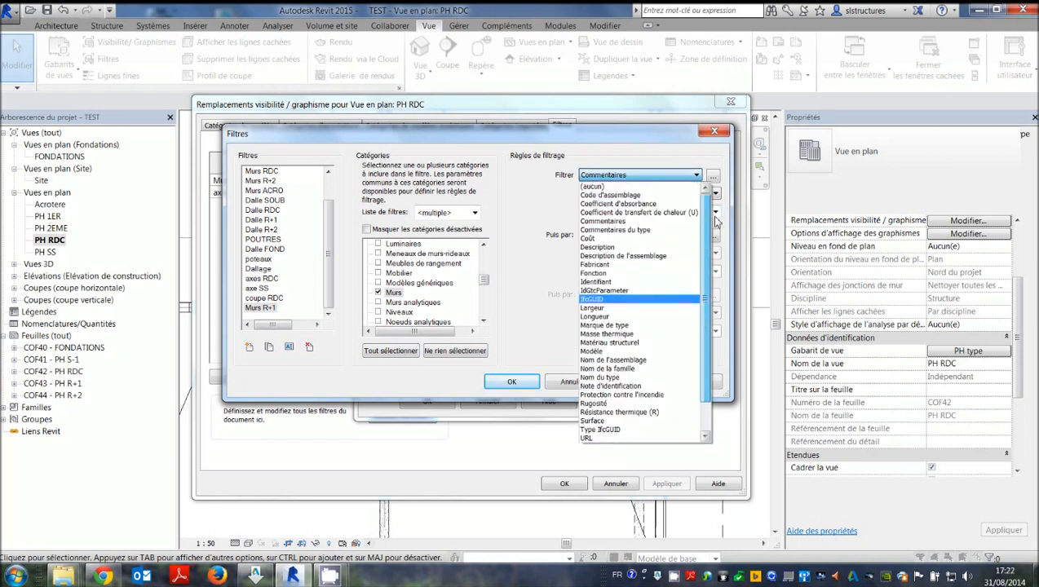
left_click(605, 221)
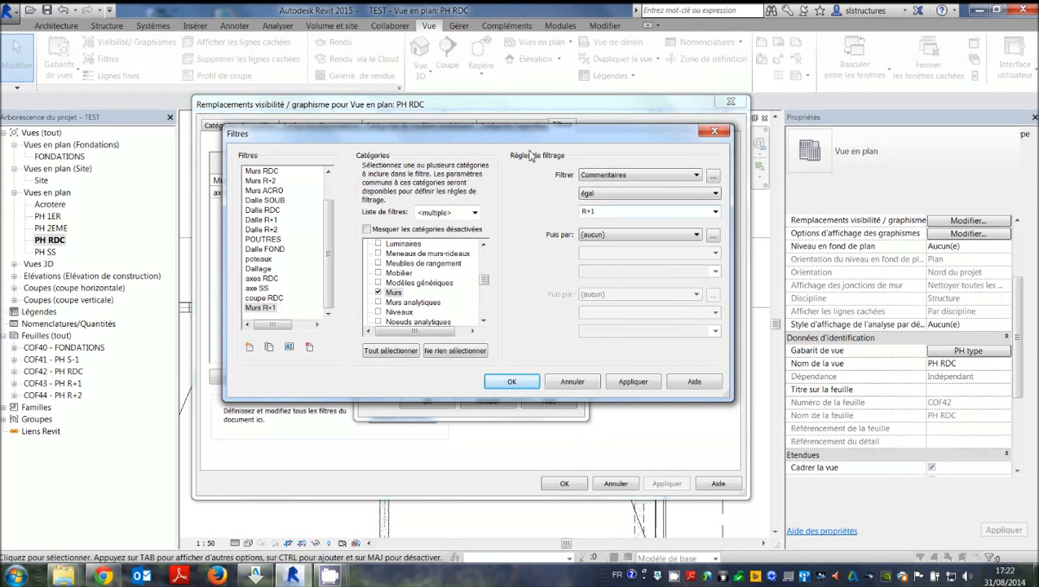
left_click(511, 381)
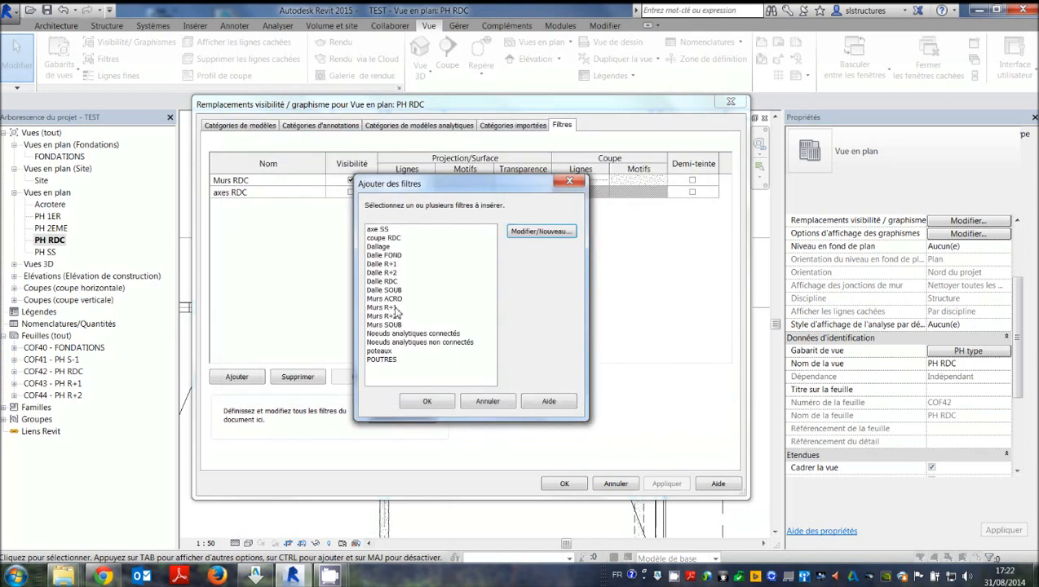
Add the Murs R+1 filter to the PH RDC visibility overrides and select its row
left_click(399, 306)
left_click(423, 400)
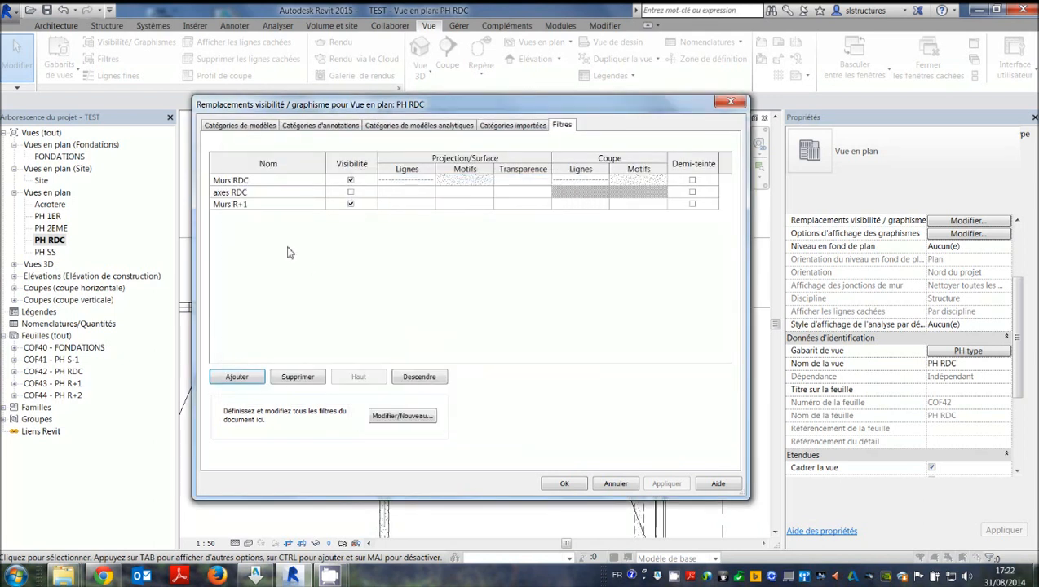
left_click(224, 205)
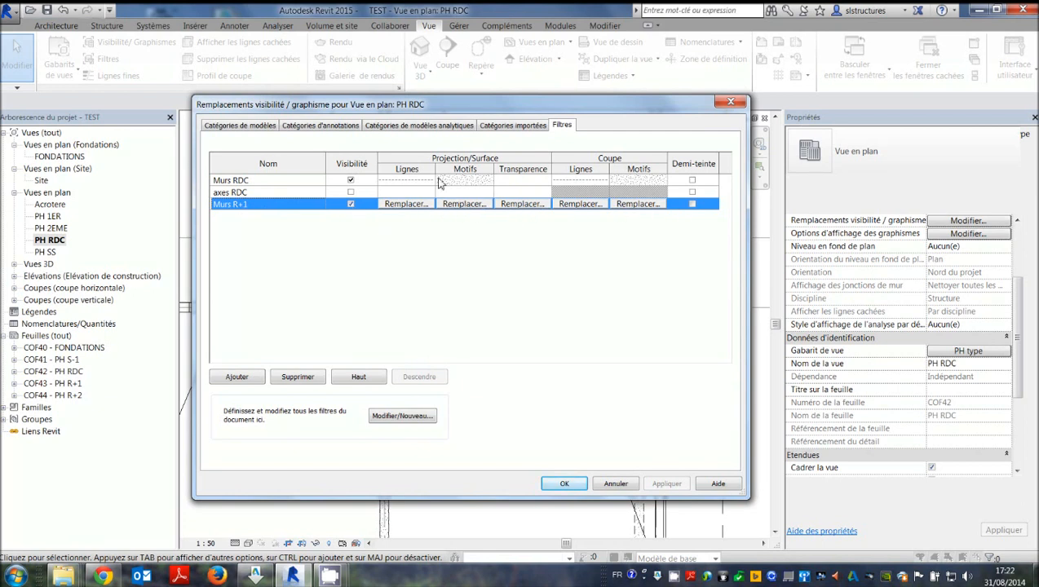
Turn off the visibility of the Murs R+1 filter in the PH RDC overrides and confirm
left_click(213, 126)
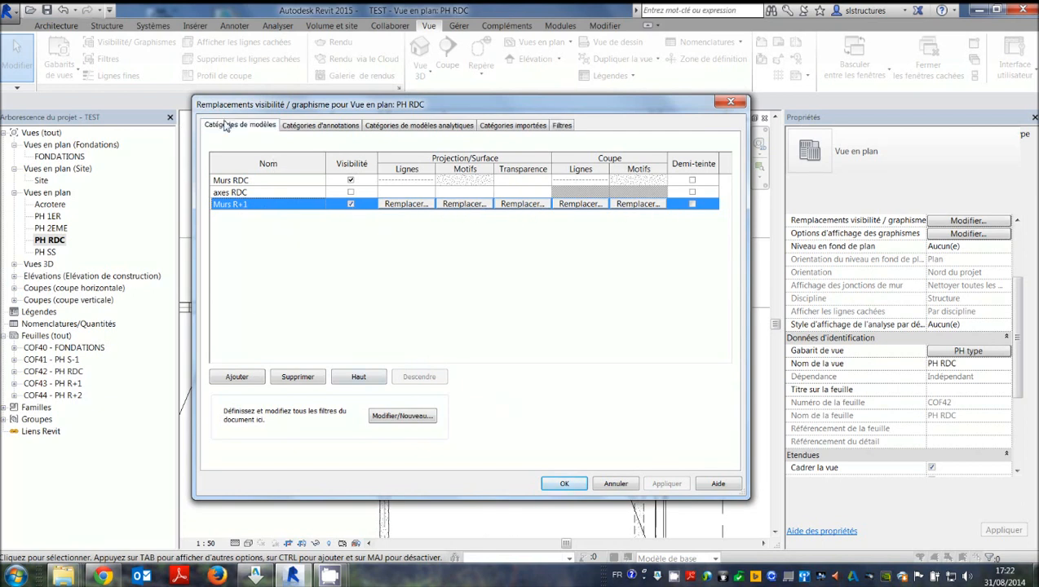
left_click(521, 128)
left_click(562, 126)
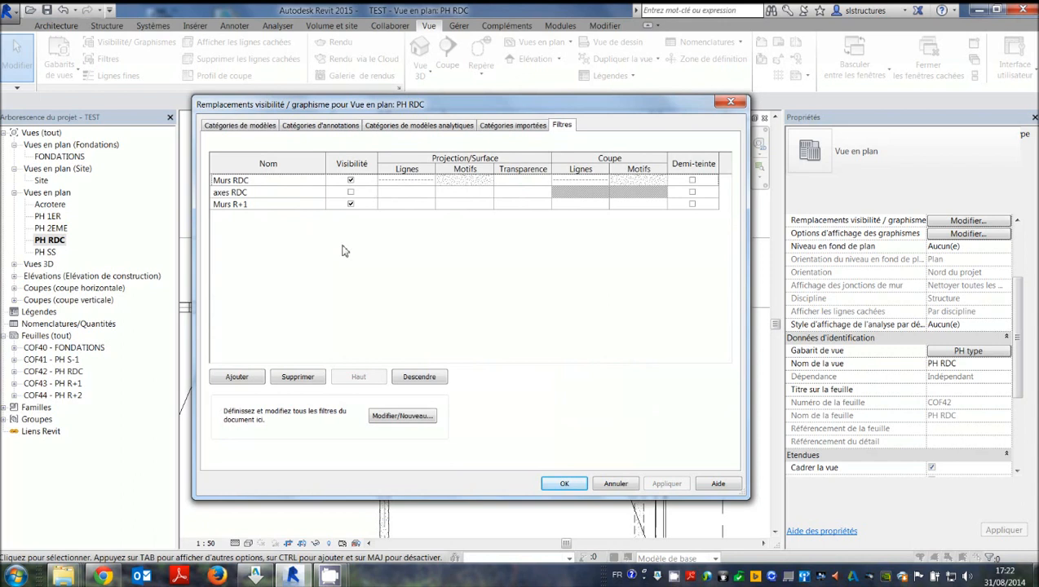
left_click(350, 205)
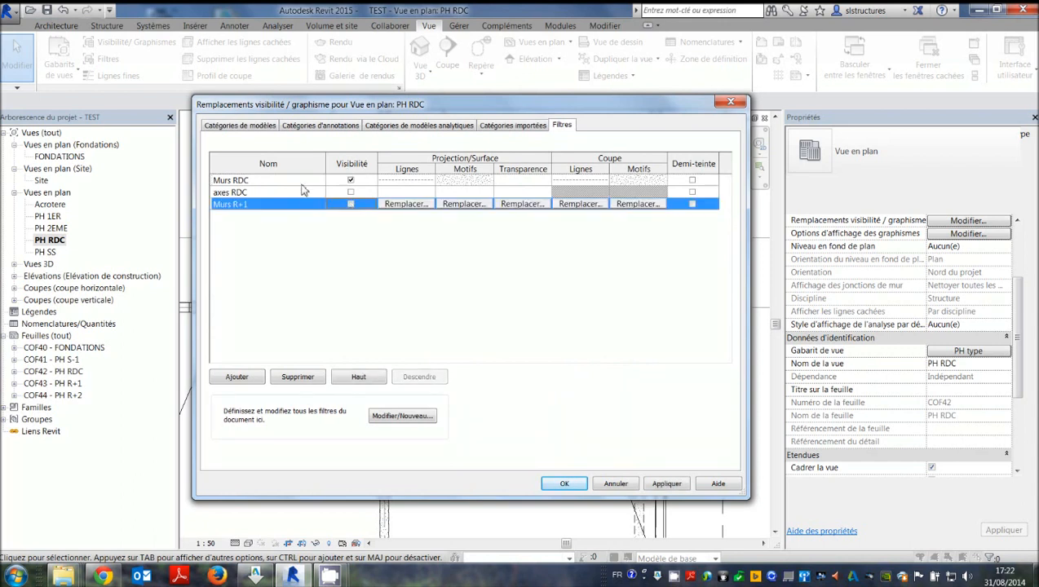
left_click(560, 483)
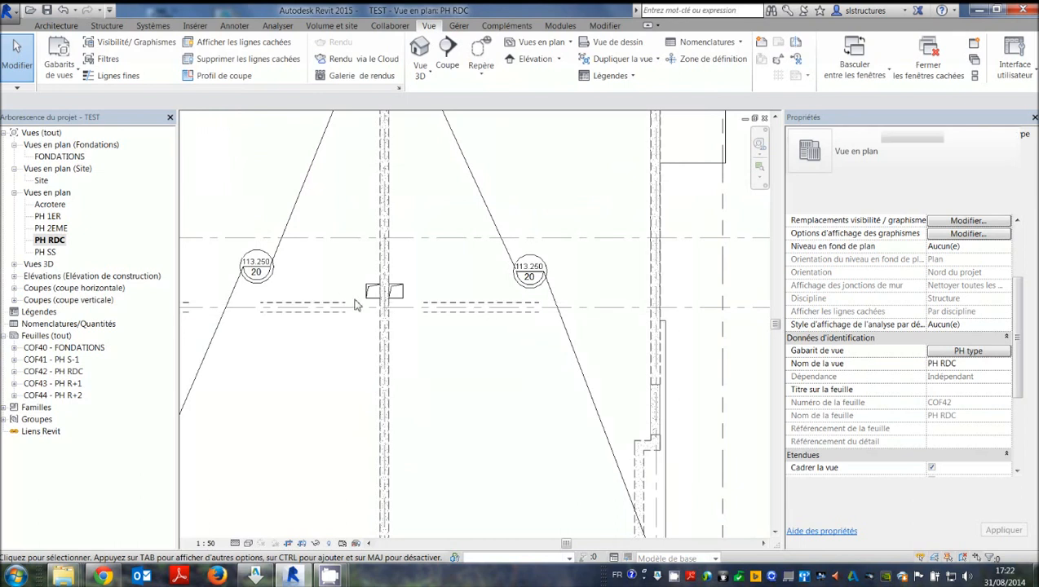
Examine the walls and slab openings in the PH RDC plan with the Murs R+1 filter hidden
scroll(376, 347, "down", 1)
middle_click_drag(376, 347, 575, 361)
scroll(645, 338, "up", 4)
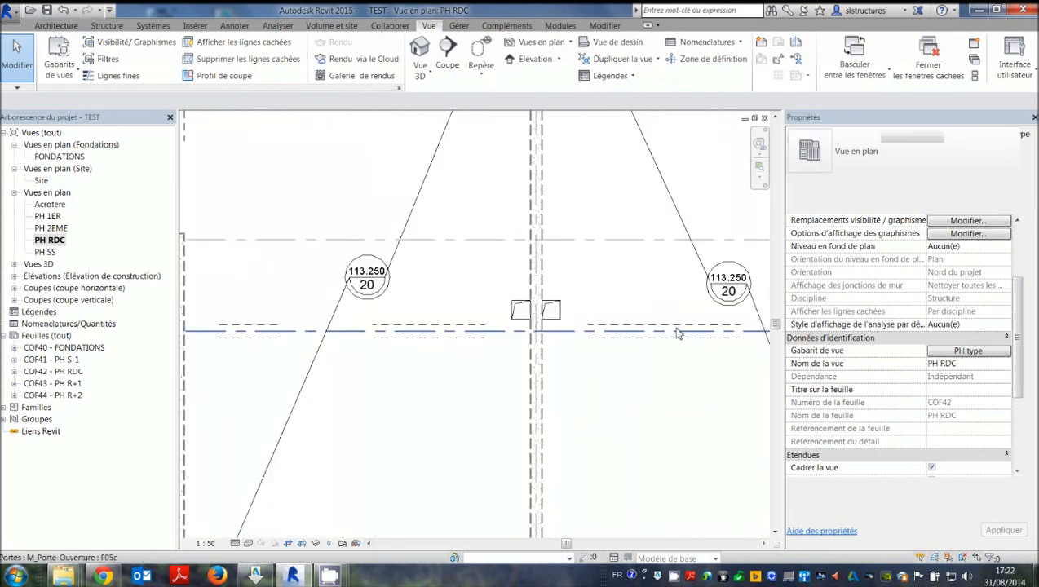
scroll(677, 334, "up", 3)
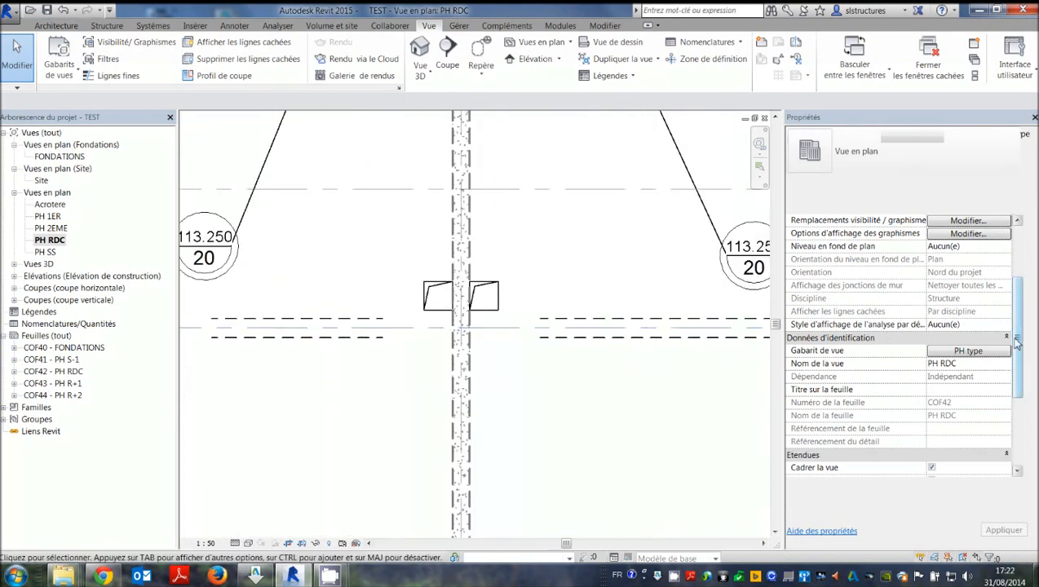
scroll(489, 369, "down", 5)
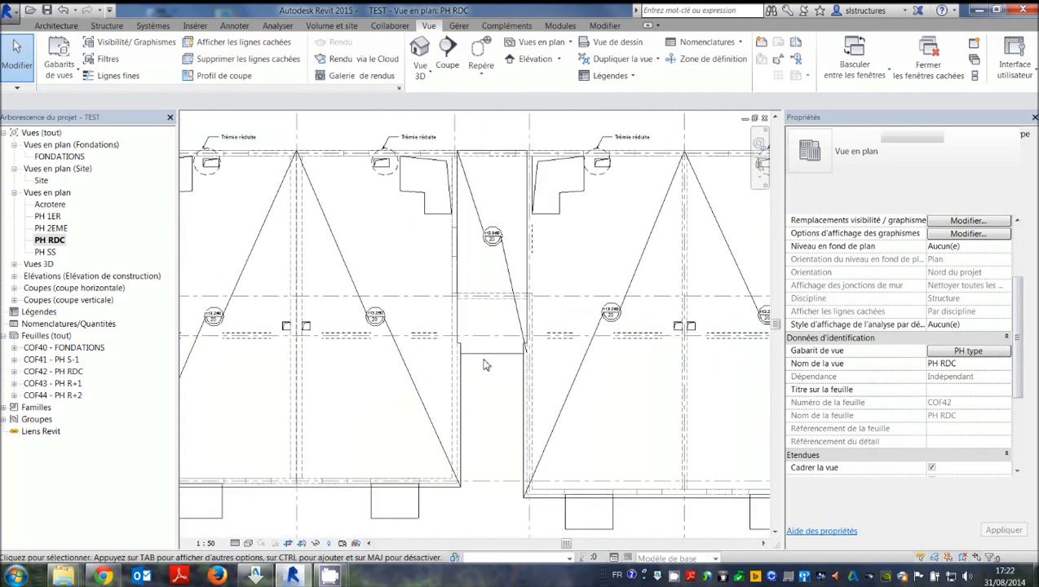
scroll(480, 318, "down", 1)
scroll(561, 397, "up", 4)
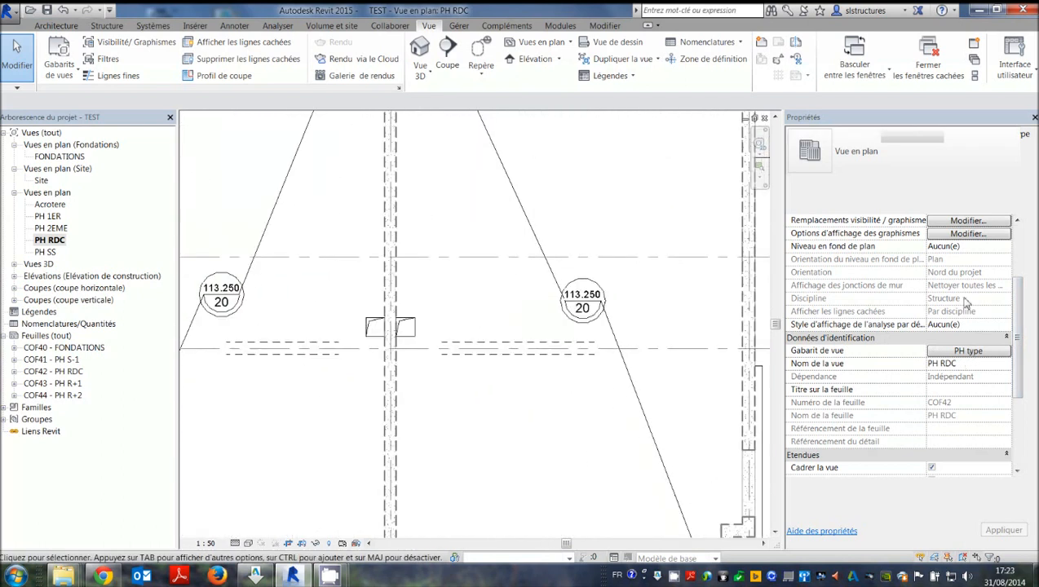
Reopen the PH RDC visibility overrides and make the Murs R+1 filter visible again
left_click(956, 220)
left_click(562, 125)
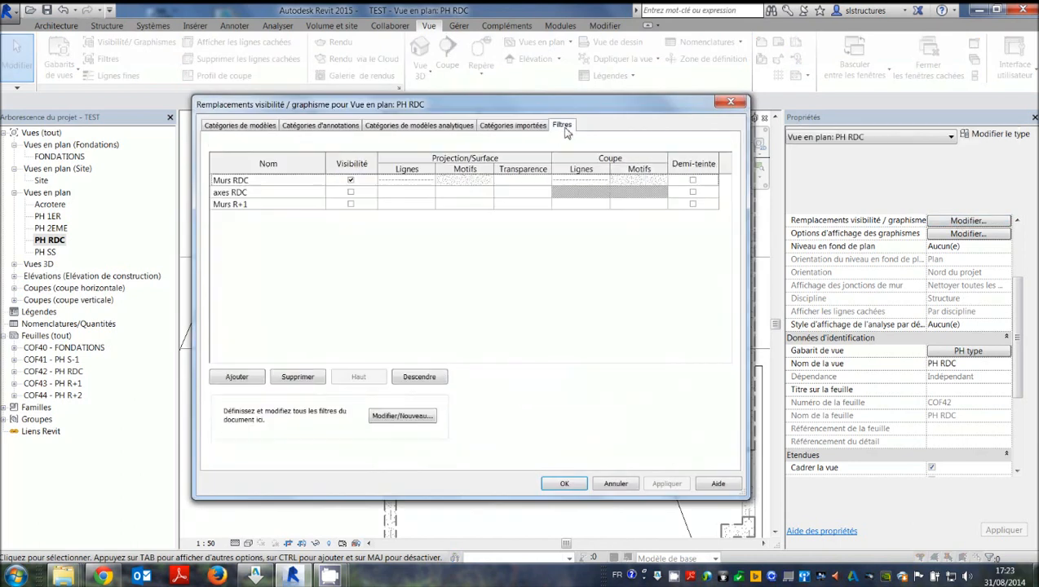
left_click(349, 204)
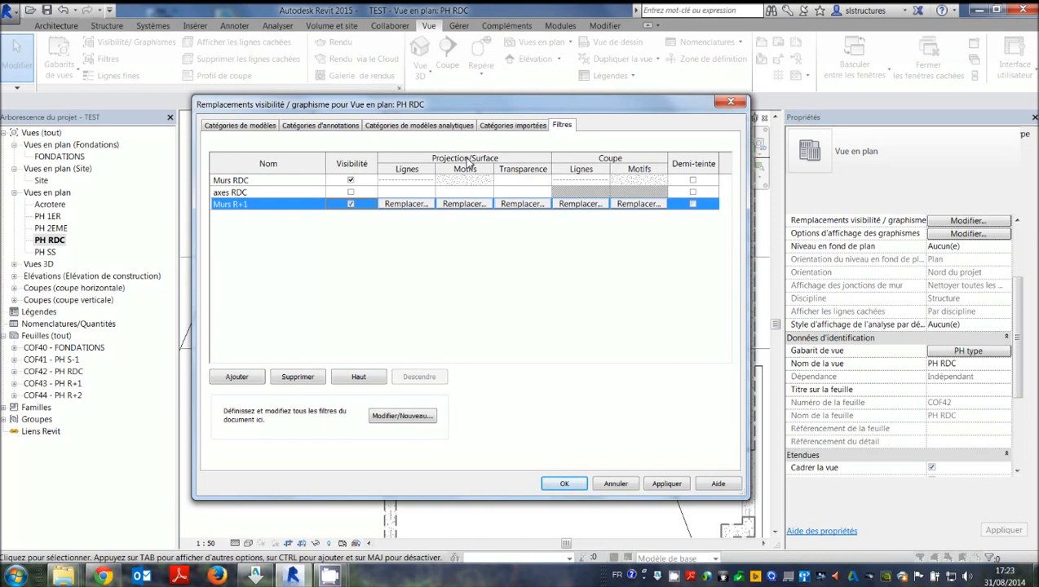
Override the Murs R+1 filter's projection lines with weight 1, colour RVB 128-128-128 and the Point 2 mm pattern
left_click(415, 207)
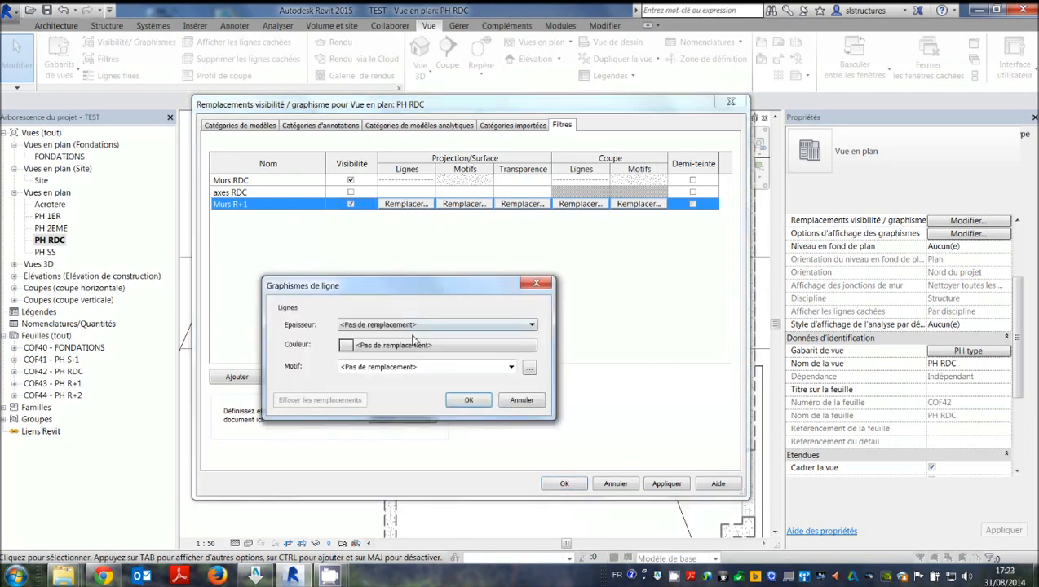
left_click(413, 325)
left_click(401, 344)
left_click(401, 345)
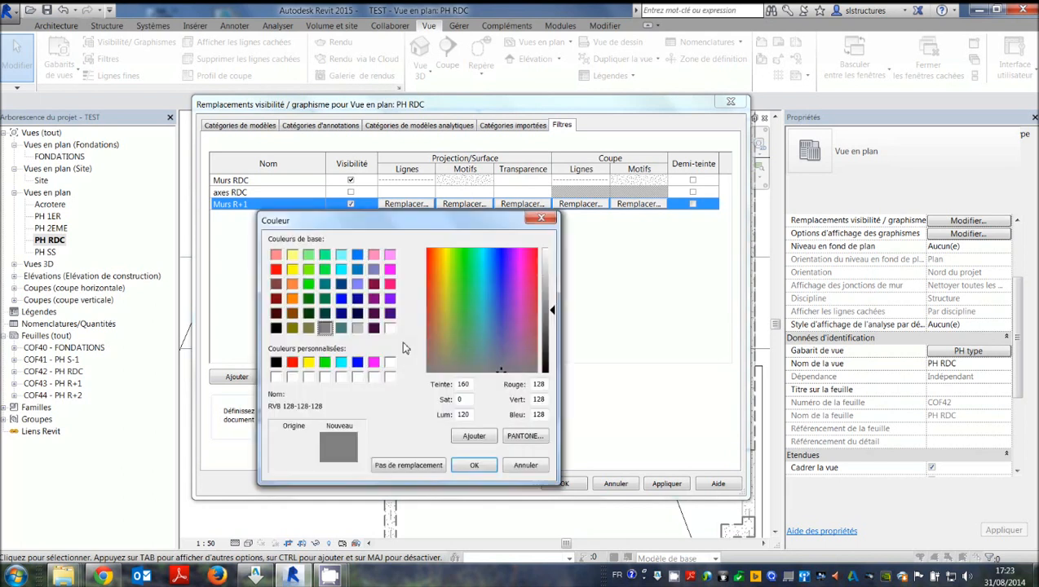
left_click(474, 462)
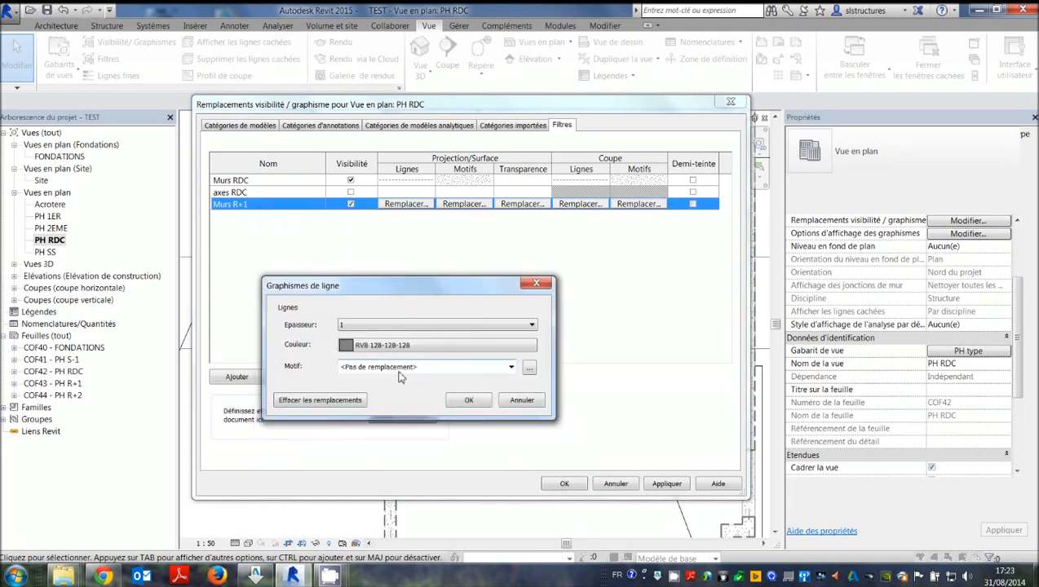
left_click(511, 367)
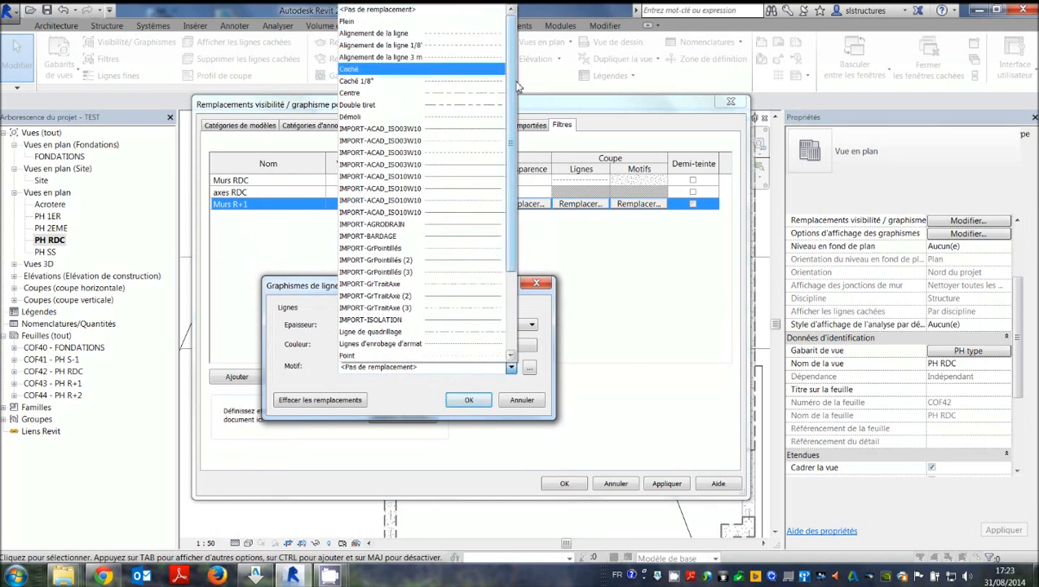
scroll(528, 175, "down", 4)
left_click(461, 271)
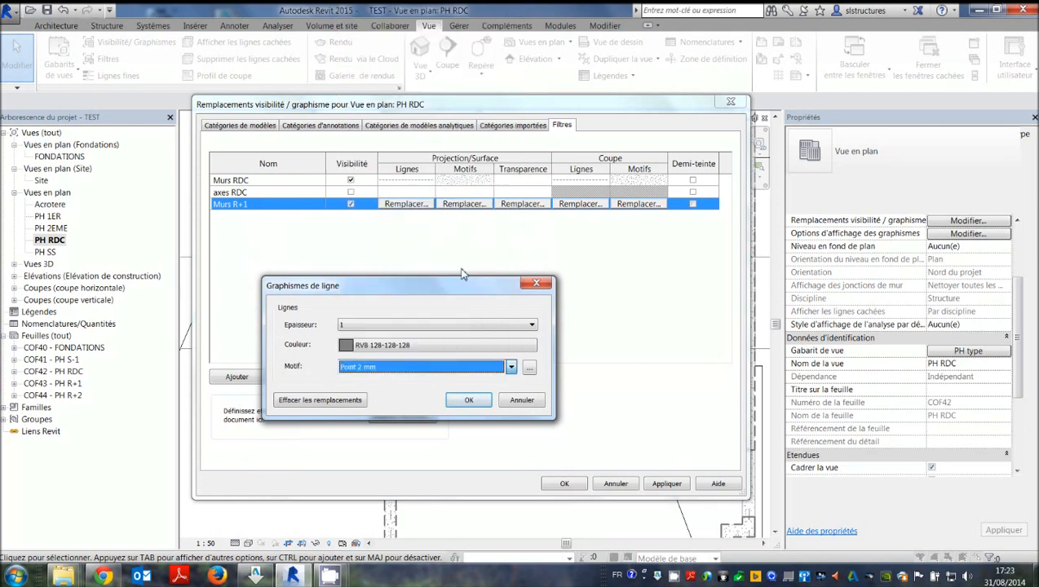
left_click(468, 399)
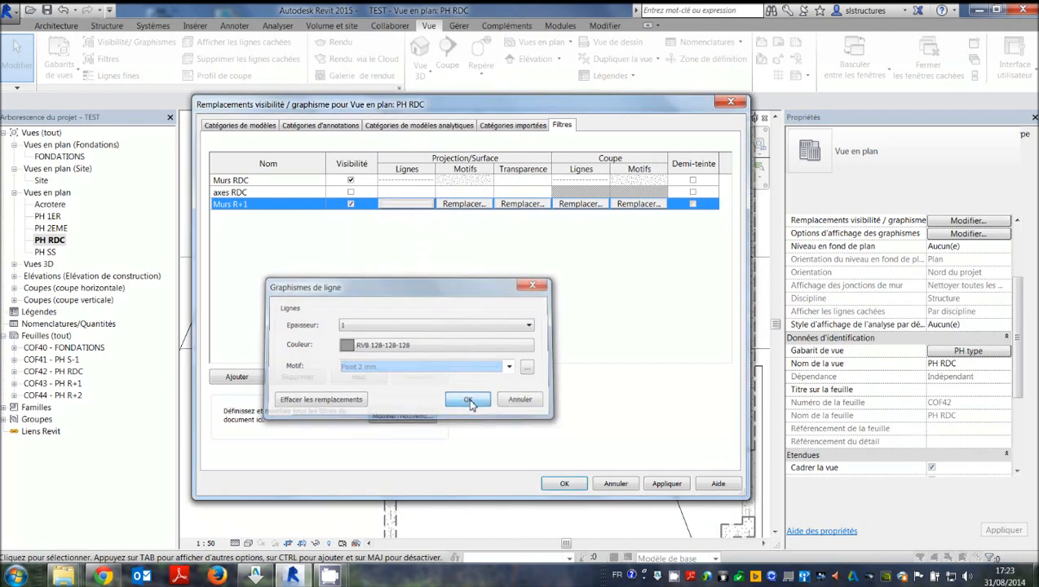
Override the Murs R+1 filter's surface pattern with Gypse - Plâtre in colour RVB 128-128-128 and confirm the view overrides
left_click(475, 204)
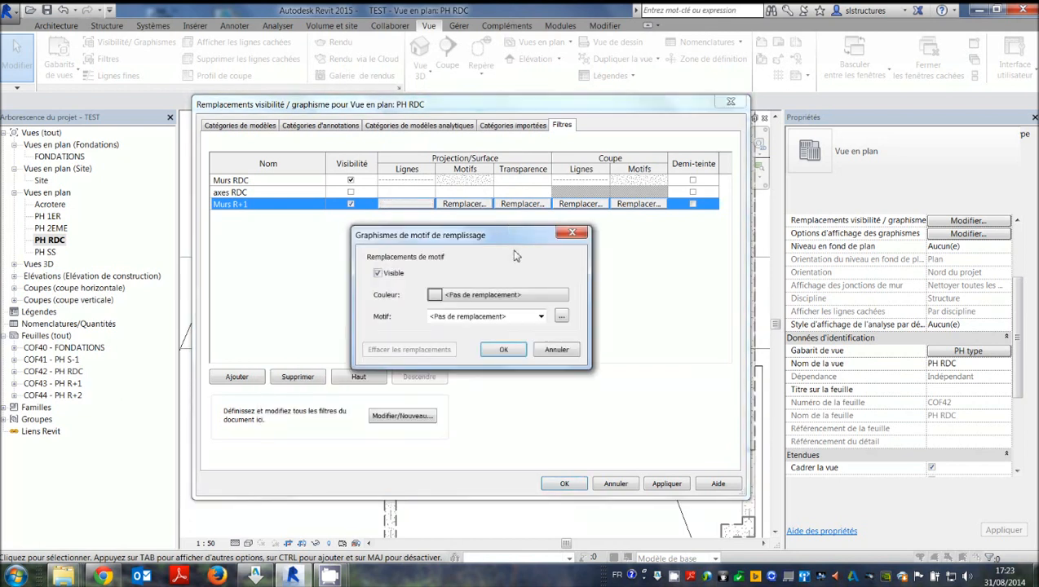
left_click(540, 318)
left_click(421, 284)
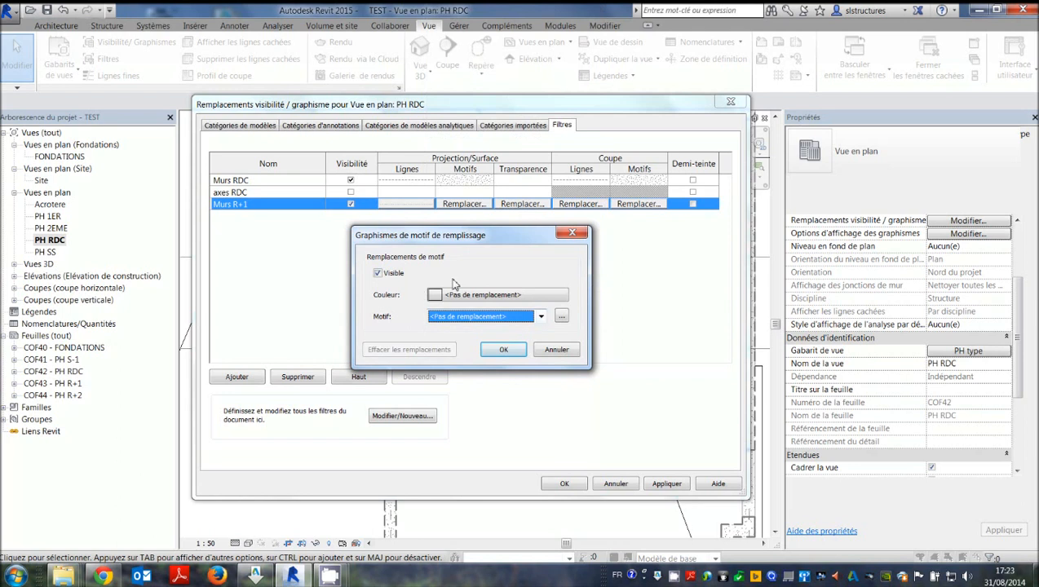
left_click(469, 295)
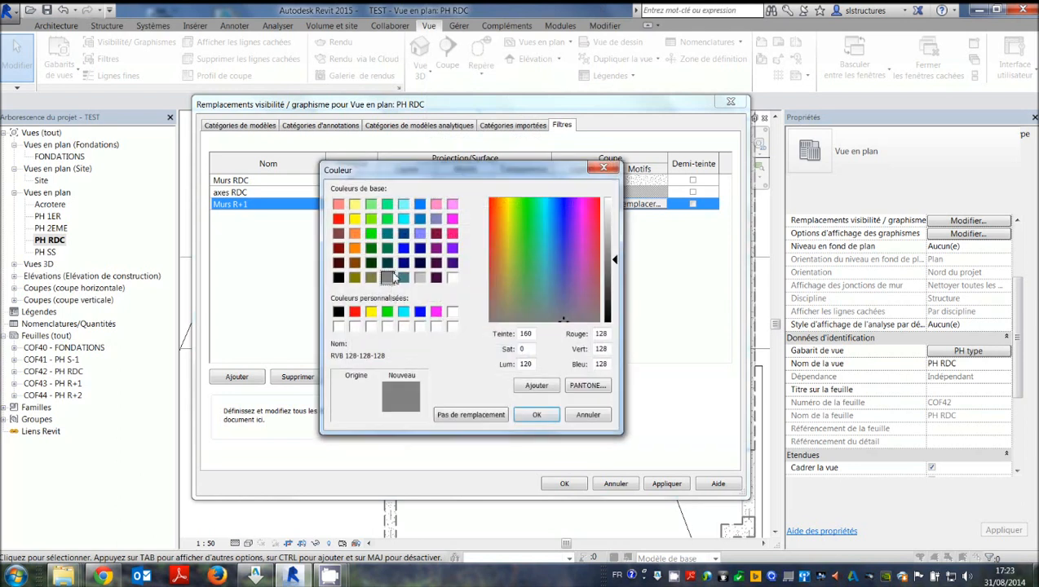
left_click(536, 414)
left_click(540, 318)
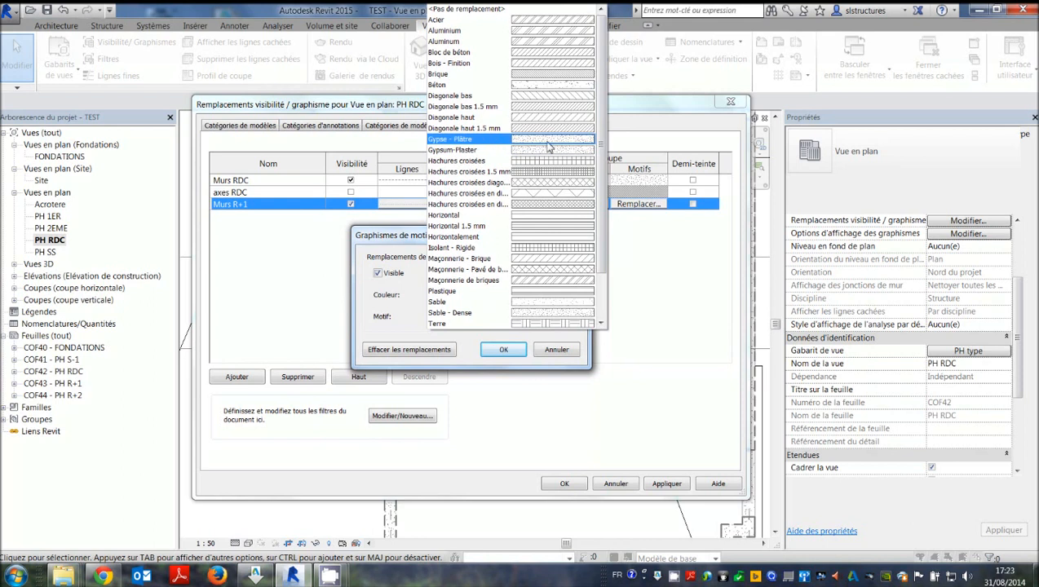
left_click(479, 143)
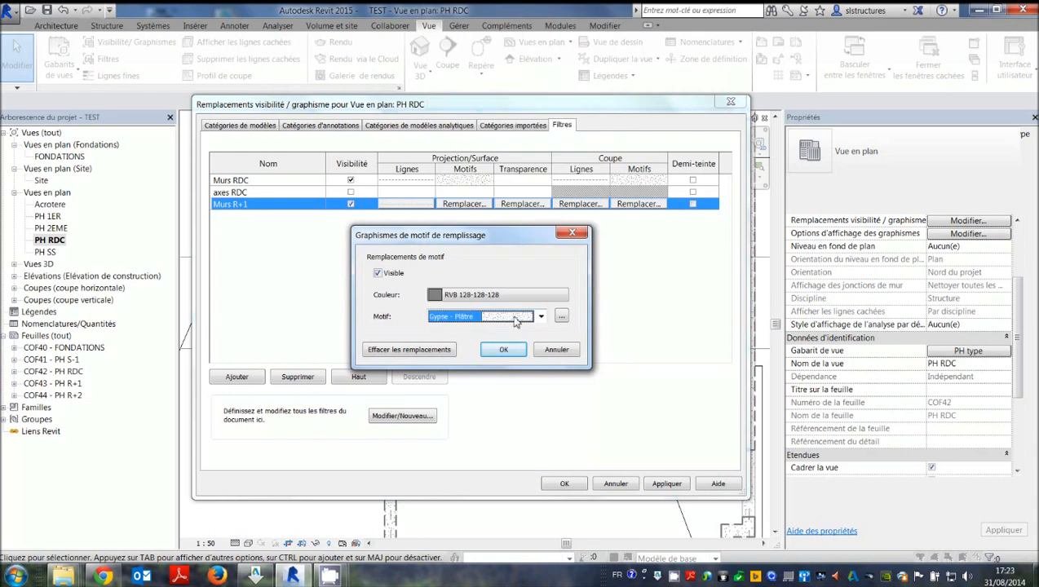
left_click(505, 349)
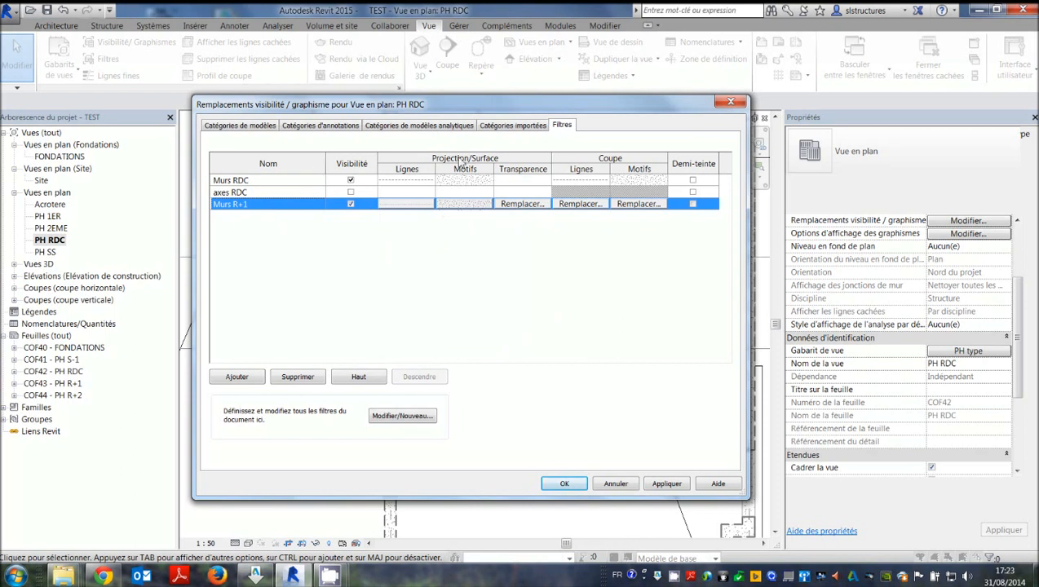
left_click(560, 124)
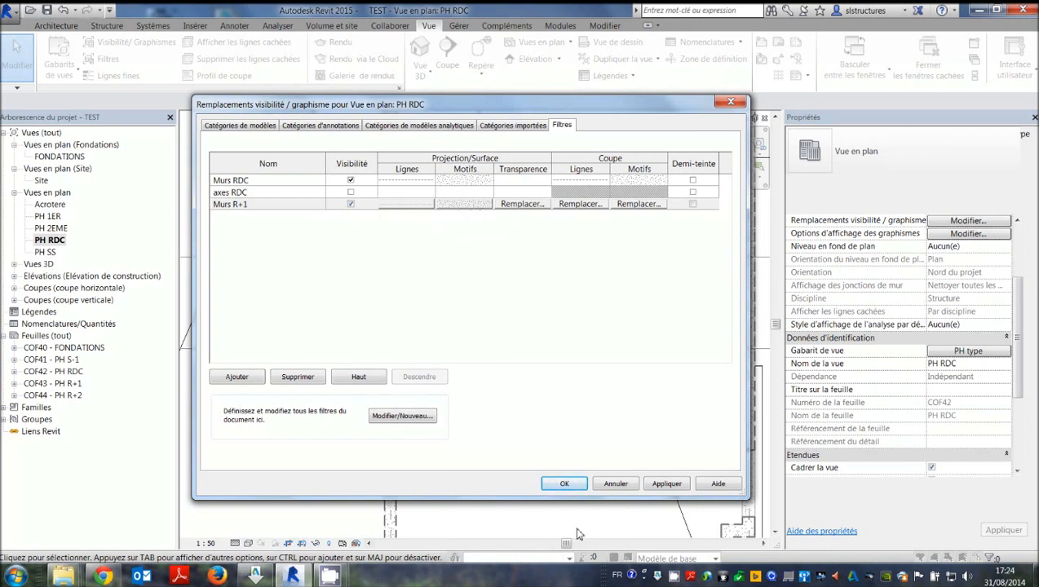
left_click(564, 484)
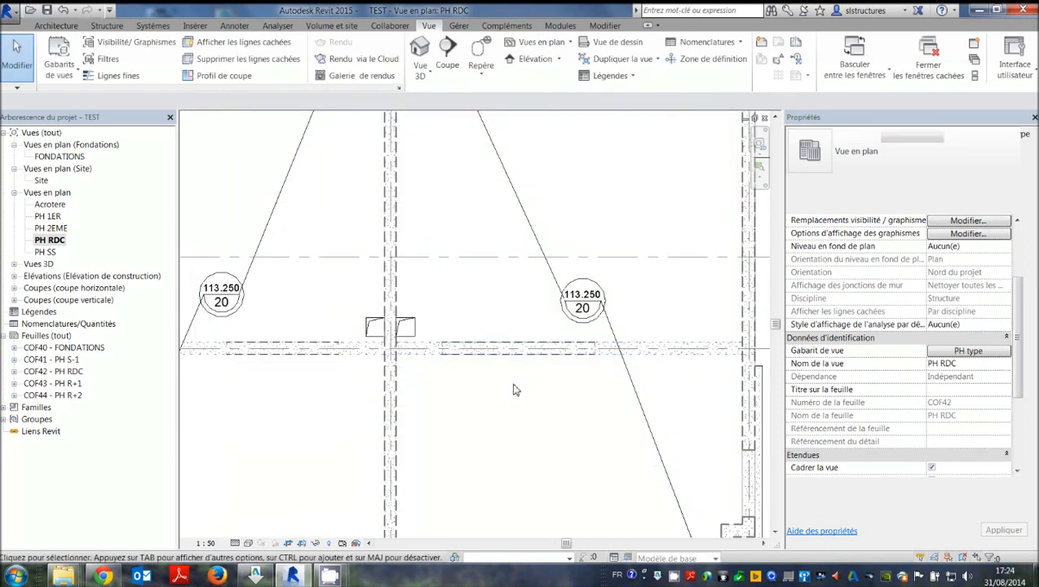
Examine how the R+1 walls are drawn in the PH RDC plan, including their crossings with the ground-floor walls
middle_click_drag(533, 392, 576, 369)
scroll(443, 321, "up", 3)
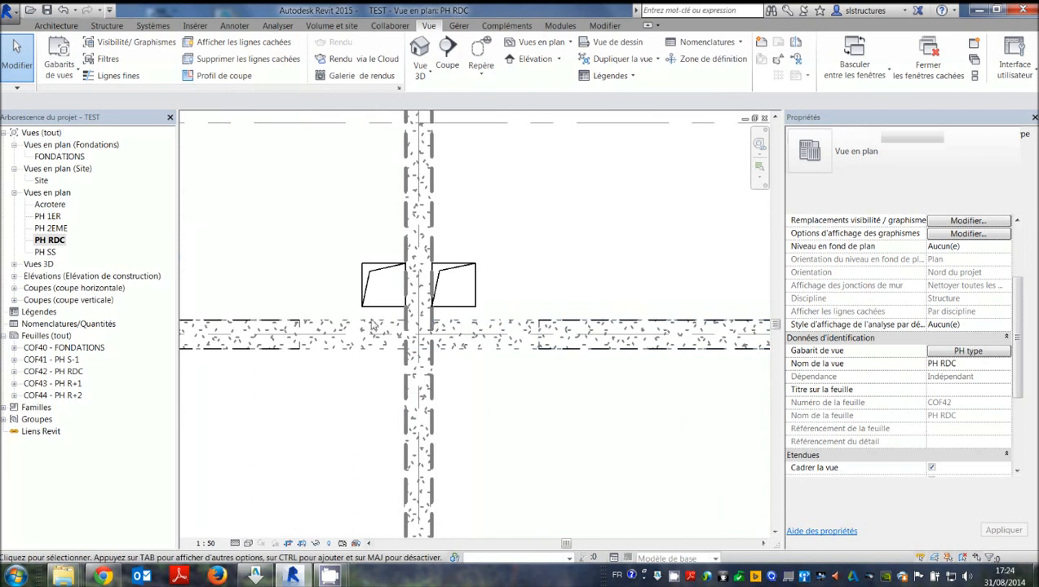
scroll(367, 324, "down", 5)
middle_click_drag(418, 357, 717, 370)
scroll(447, 343, "down", 1)
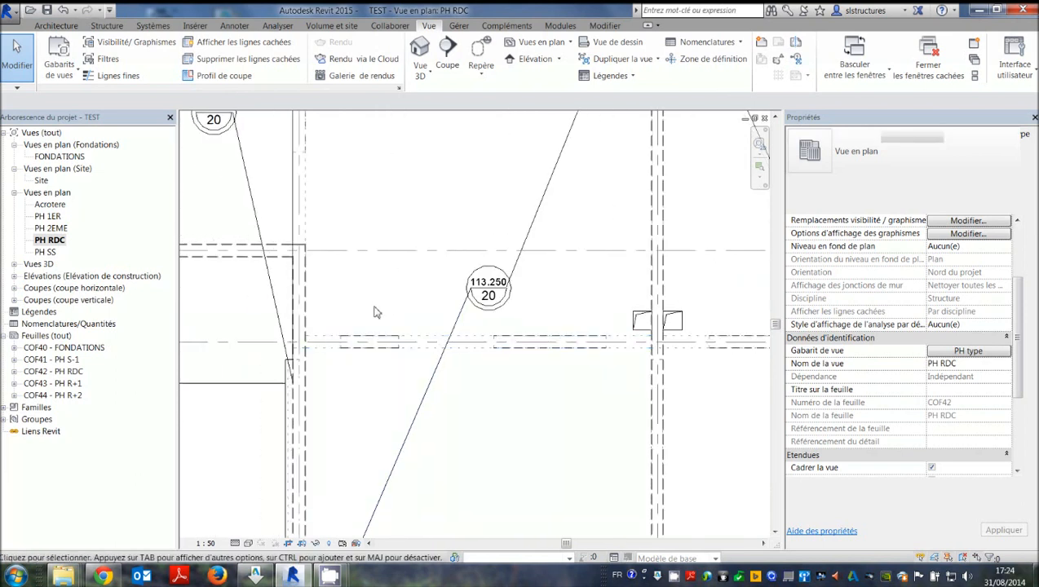
scroll(376, 292, "down", 1)
middle_click_drag(376, 289, 353, 315)
scroll(387, 327, "down", 2)
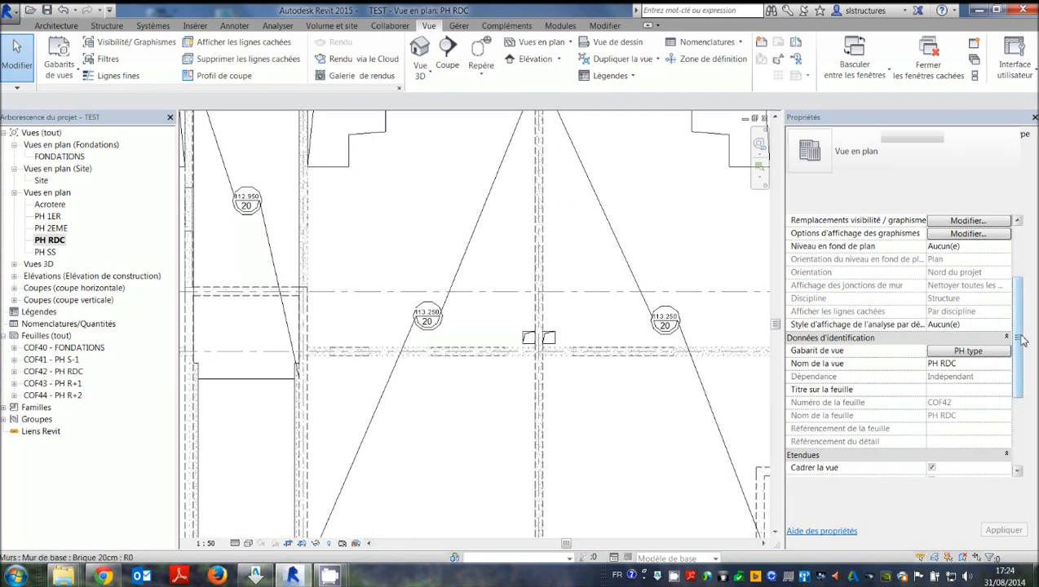
Review the filters and model categories in the PH RDC visibility overrides without changing them
scroll(1014, 324, "up", 1)
left_click(979, 260)
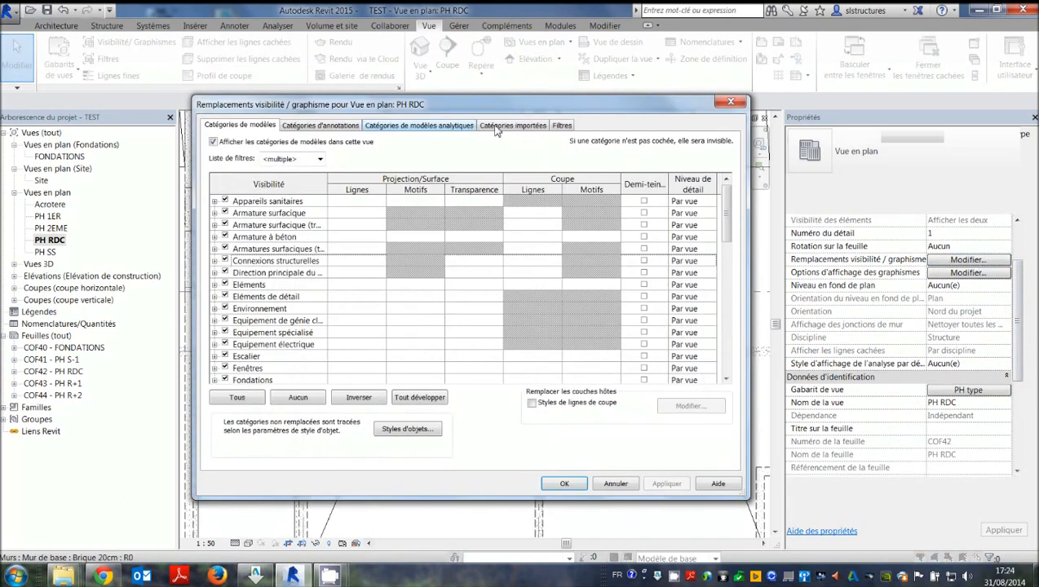
left_click(561, 125)
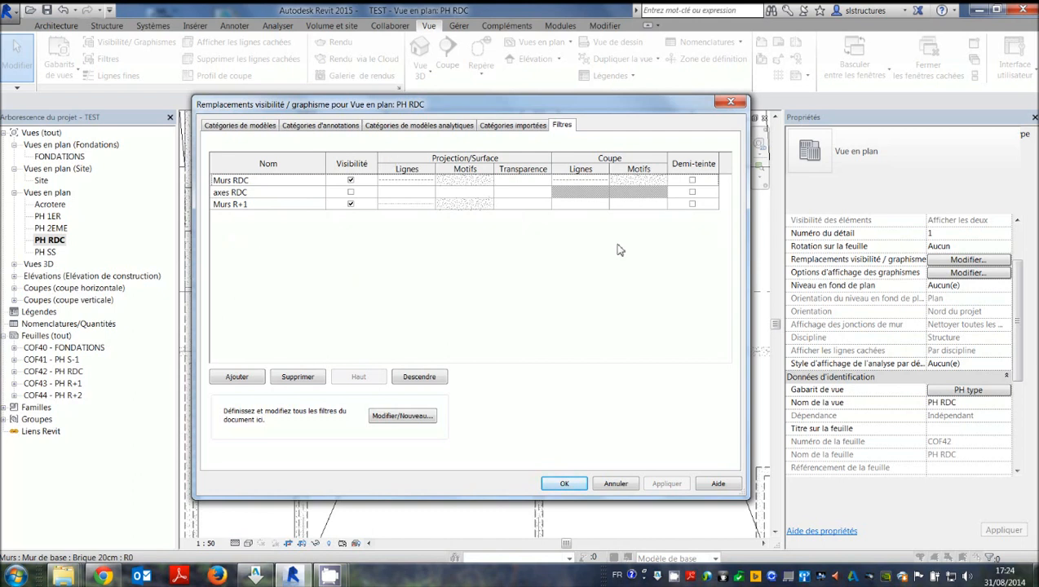
left_click(260, 128)
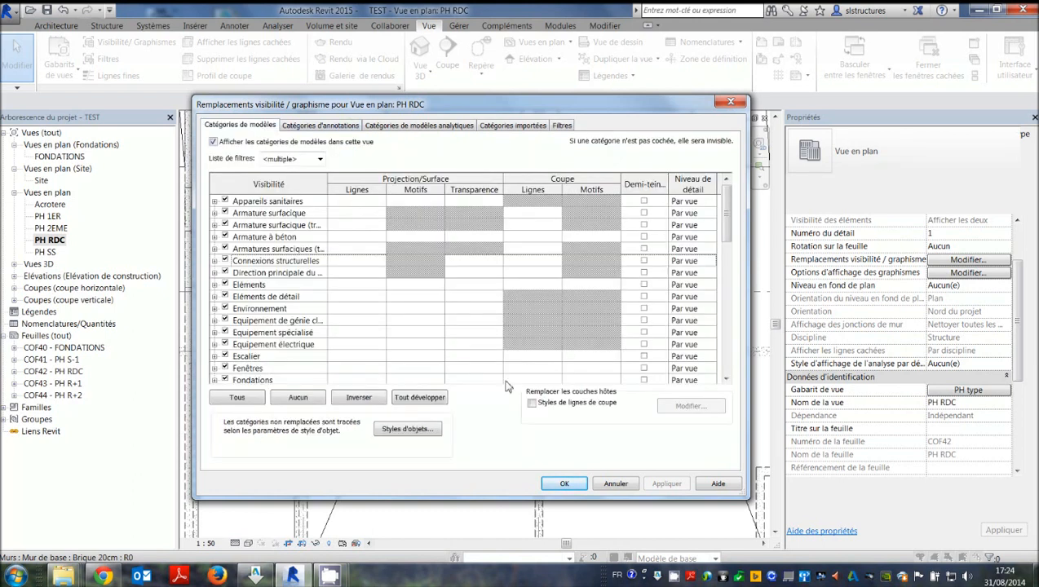
left_click(564, 483)
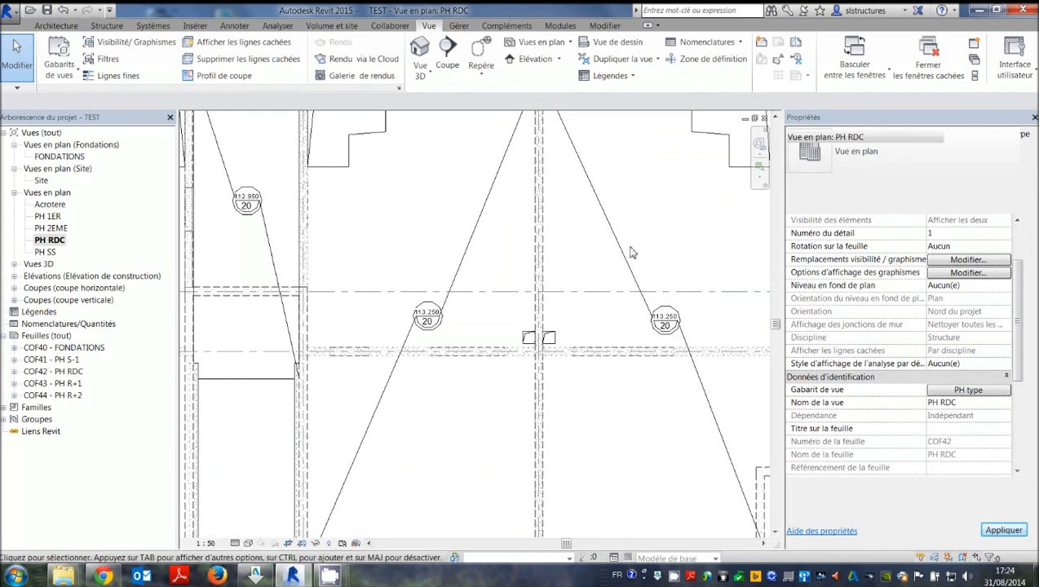
scroll(662, 227, "down", 1)
middle_click_drag(652, 239, 627, 245)
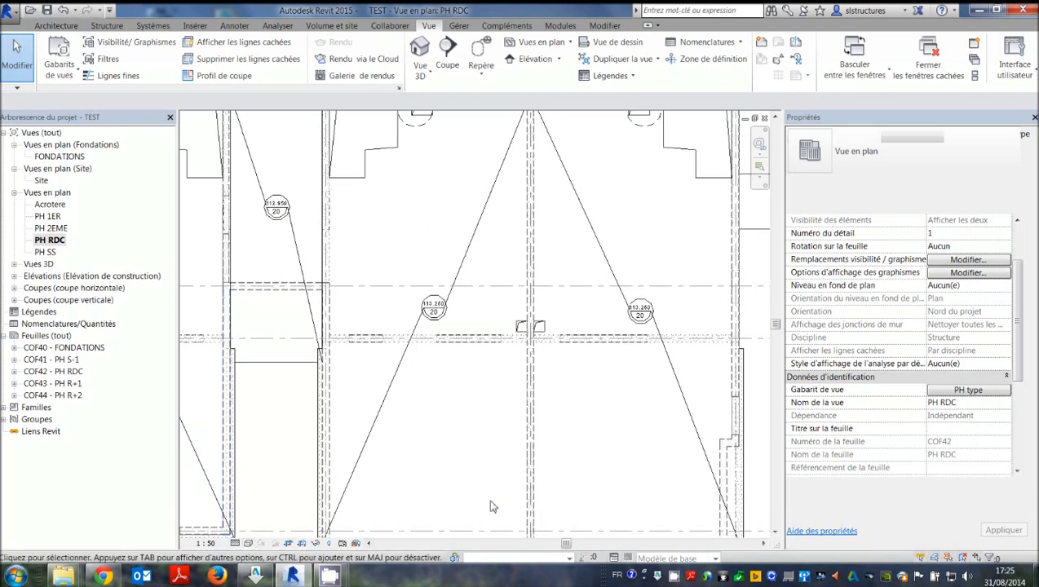
left_click_drag(1016, 320, 1011, 379)
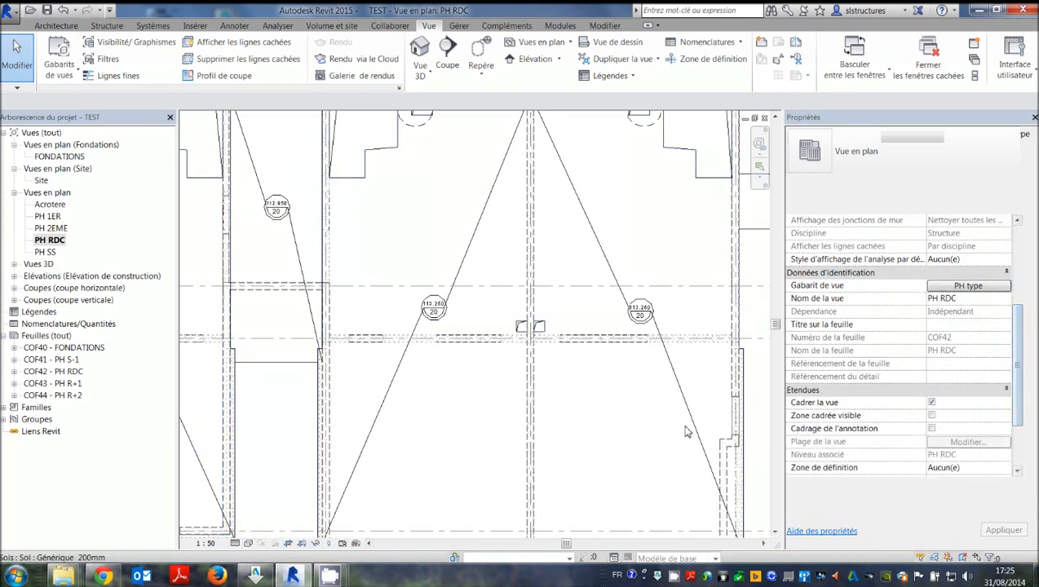
scroll(572, 419, "up", 2)
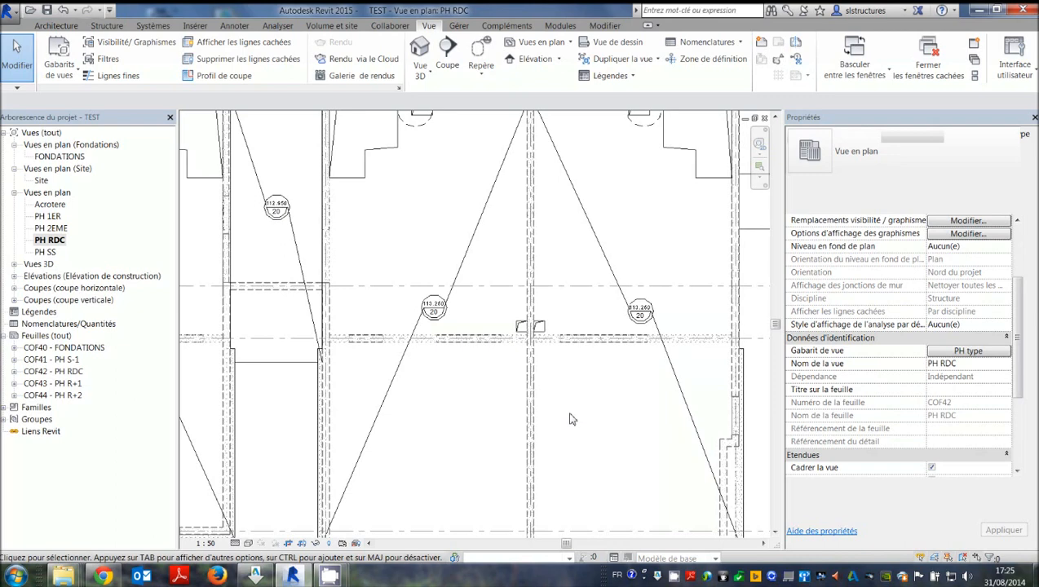